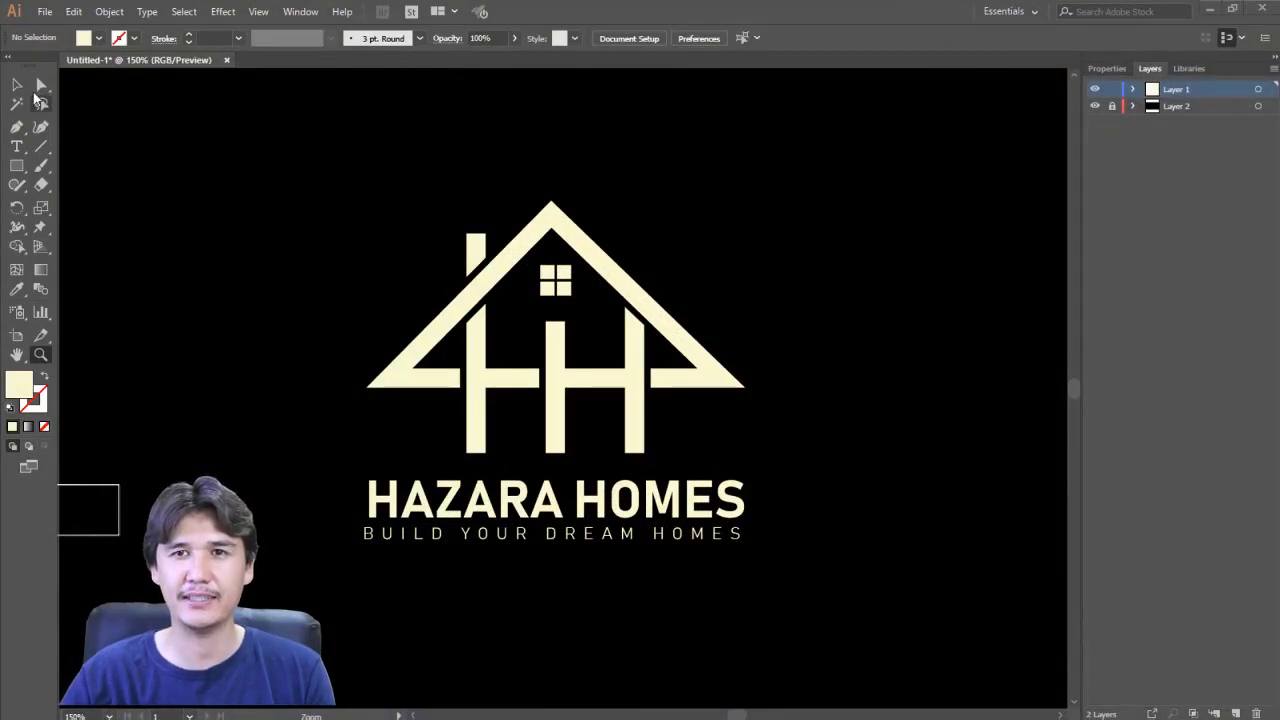
Try a red fill on the H monogram, then undo it to restore the cream colour
{"action": "left_click", "coordinate": [16, 84]}
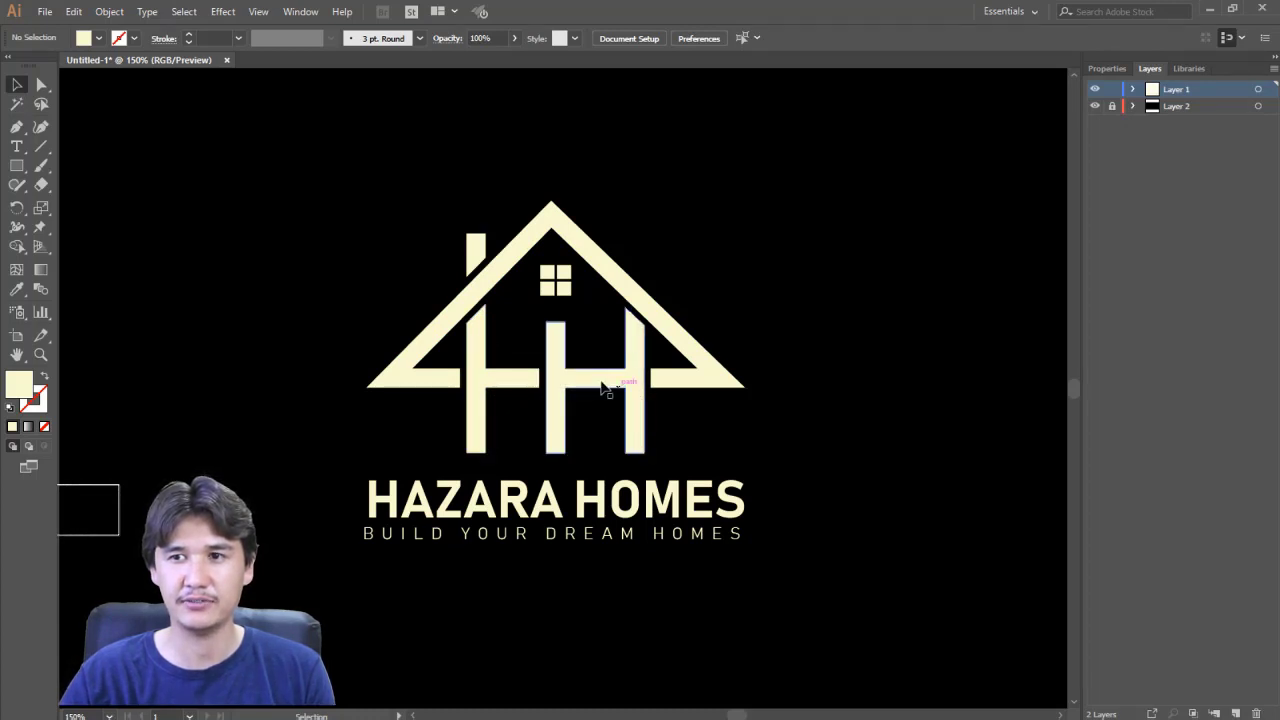
{"action": "left_click", "coordinate": [41, 84]}
{"action": "left_click", "coordinate": [500, 360]}
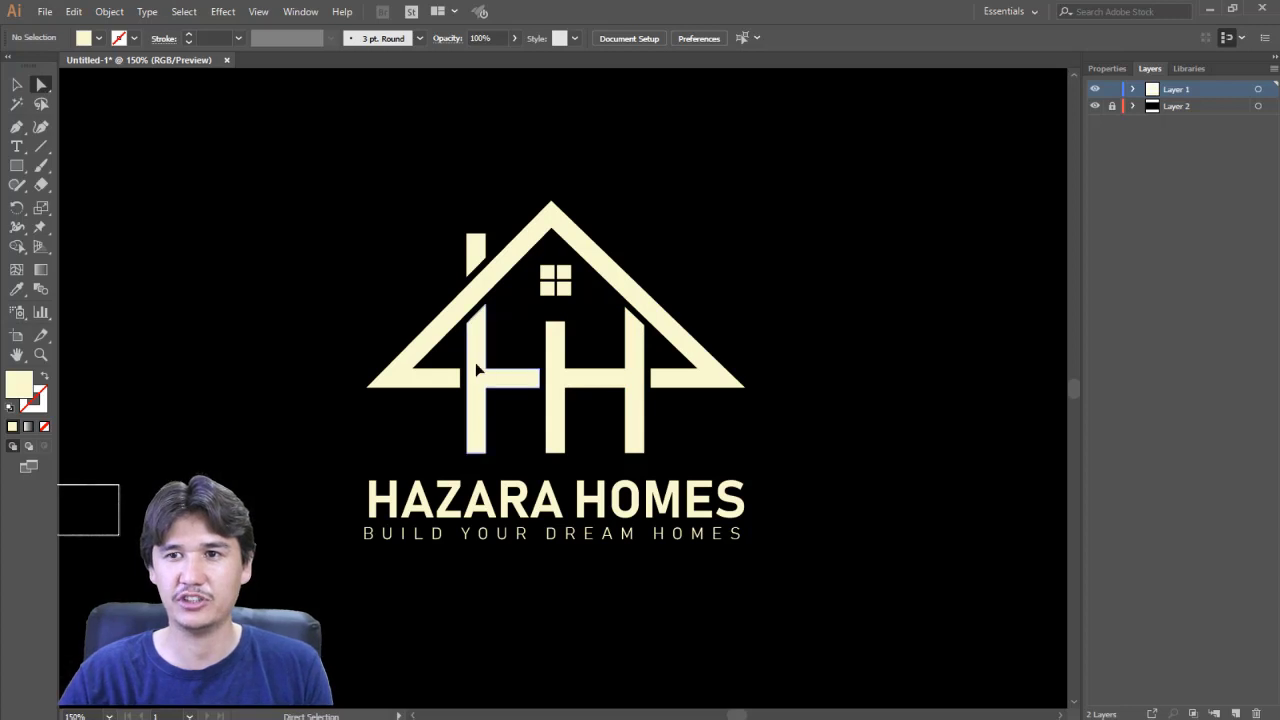
{"action": "left_click", "coordinate": [101, 38]}
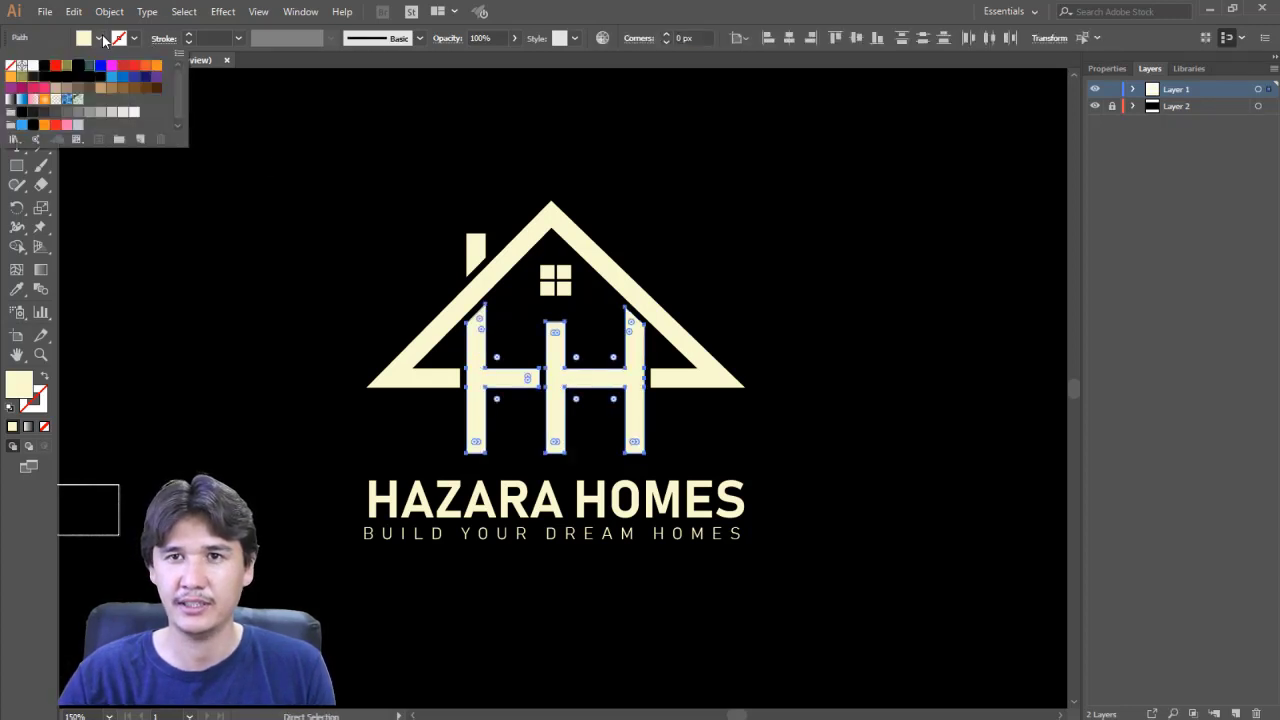
{"action": "left_click", "coordinate": [134, 72]}
{"action": "left_click", "coordinate": [257, 229]}
{"action": "left_click", "coordinate": [309, 374]}
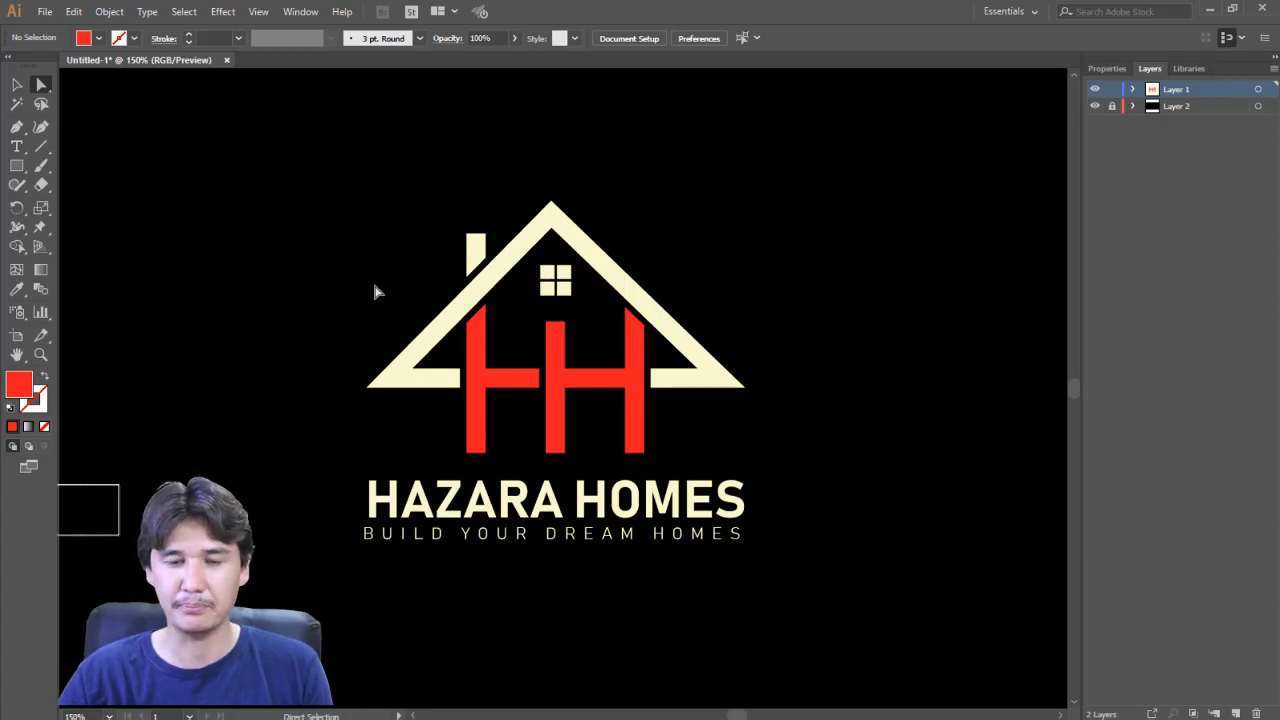
{"action": "key", "text": "ctrl+z"}
{"action": "left_click", "coordinate": [366, 286]}
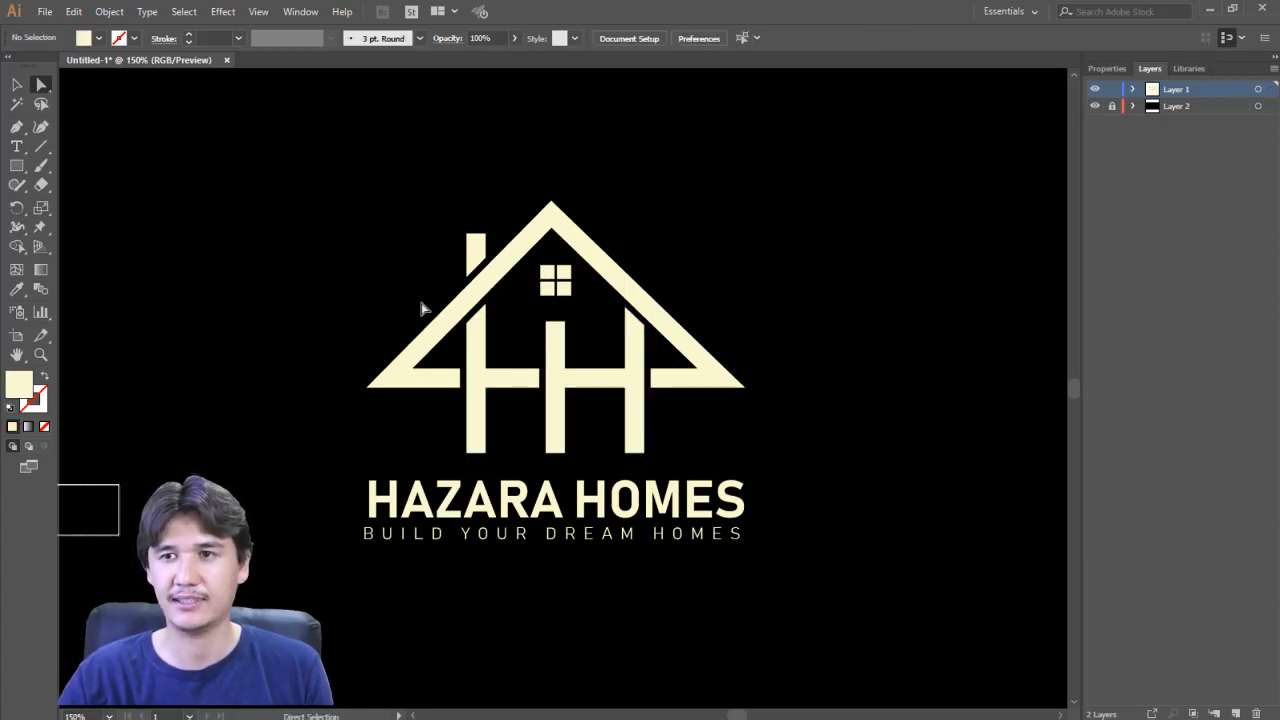
Zoom out and drag the whole house logo toward the artboard's left edge
{"action": "key", "text": "z"}
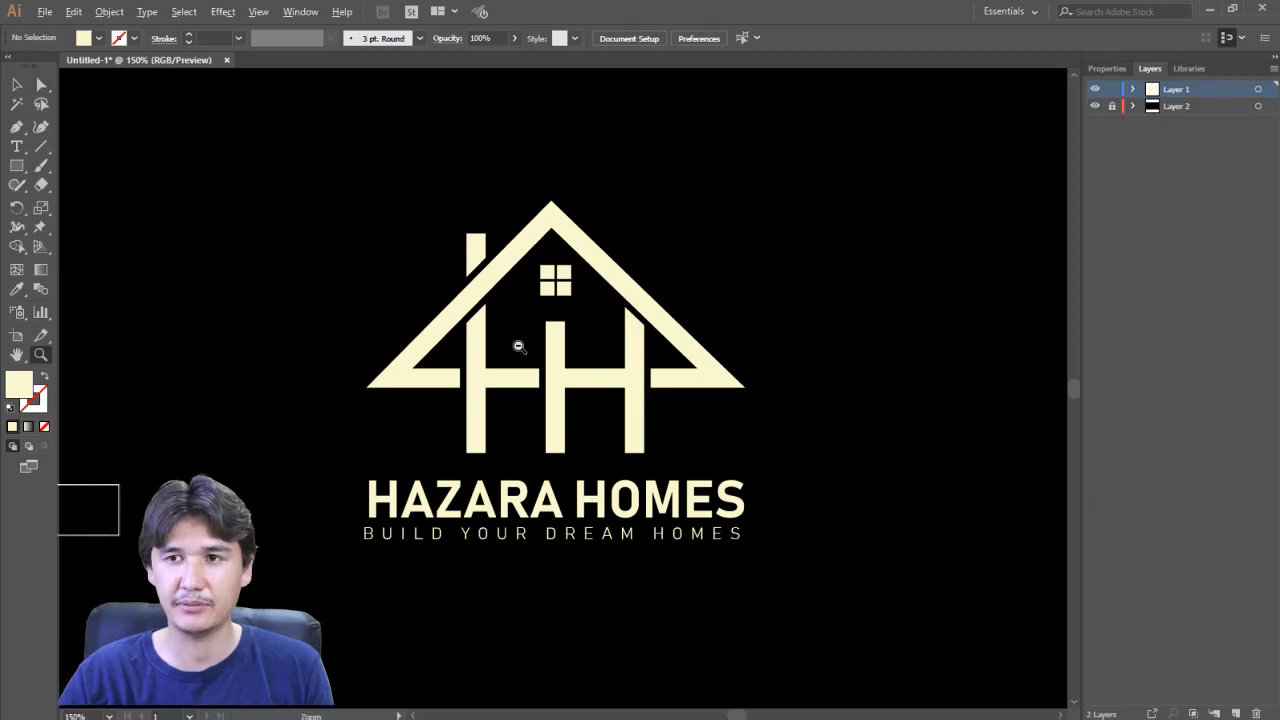
{"action": "left_click", "coordinate": [475, 350], "text": "alt"}
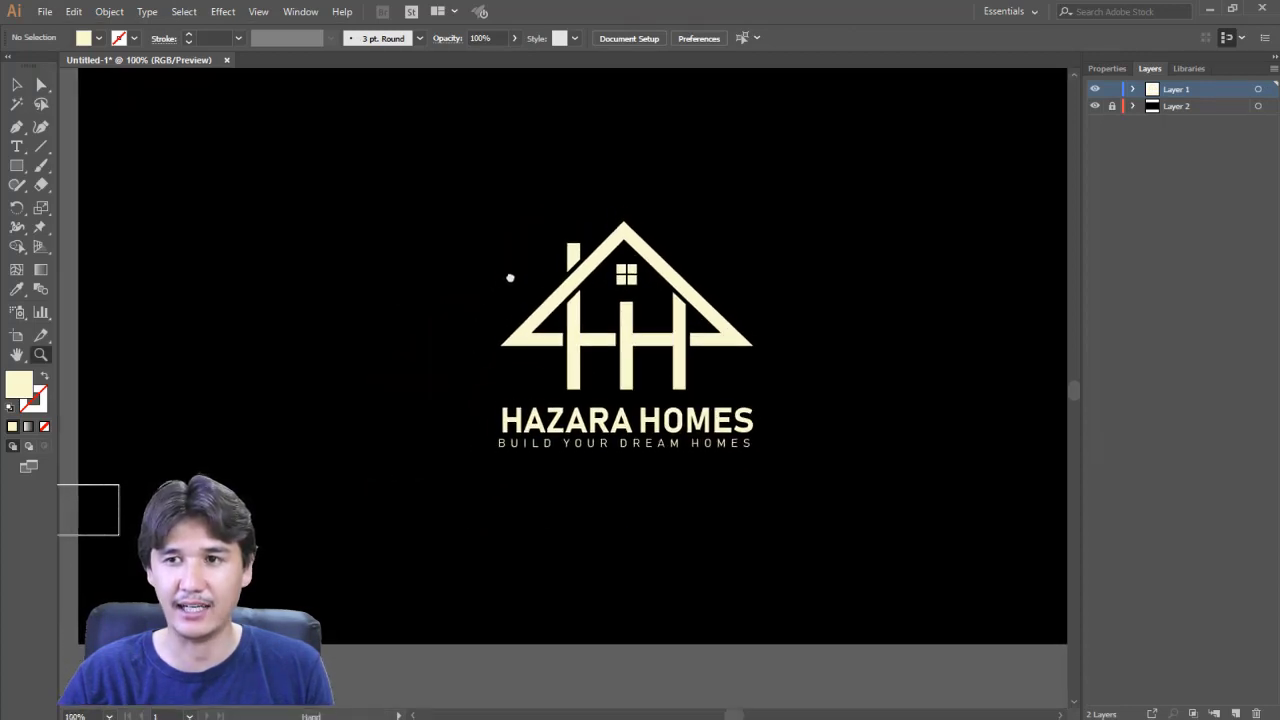
{"action": "key", "text": "v"}
{"action": "left_click_drag", "start_coordinate": [340, 140], "coordinate": [395, 350]}
{"action": "left_click", "coordinate": [483, 362]}
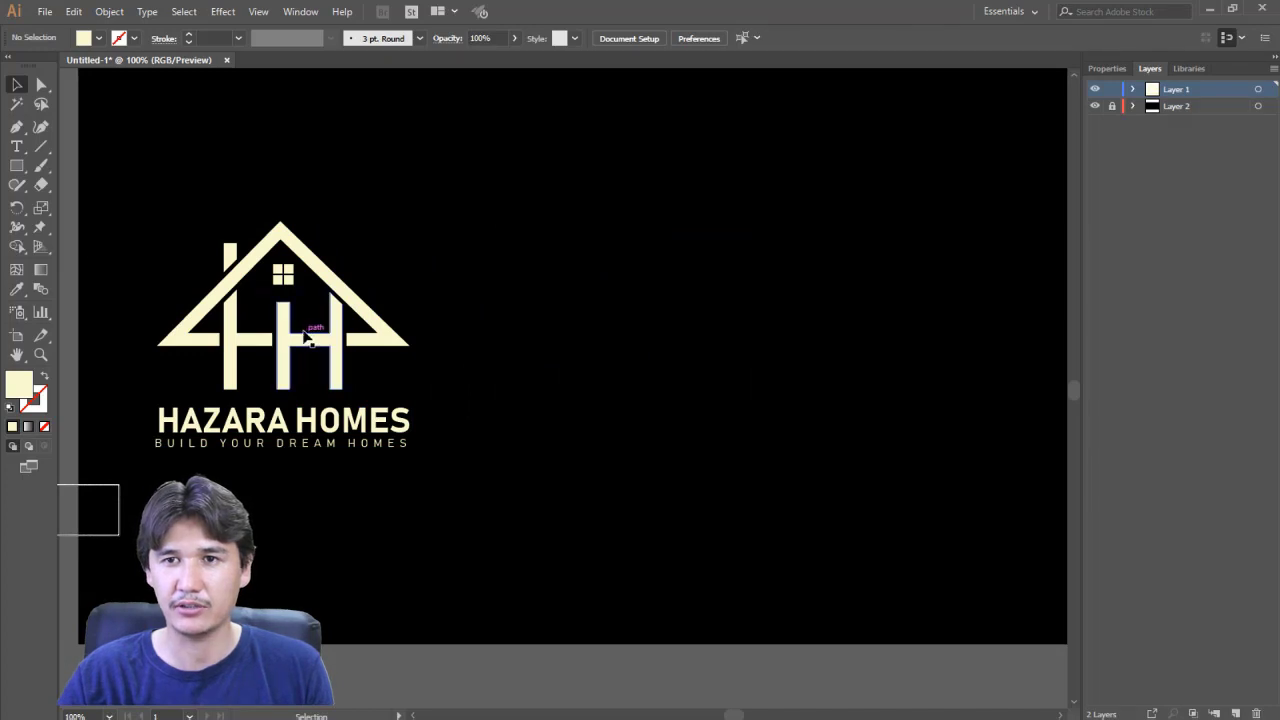
{"action": "left_click", "coordinate": [19, 170]}
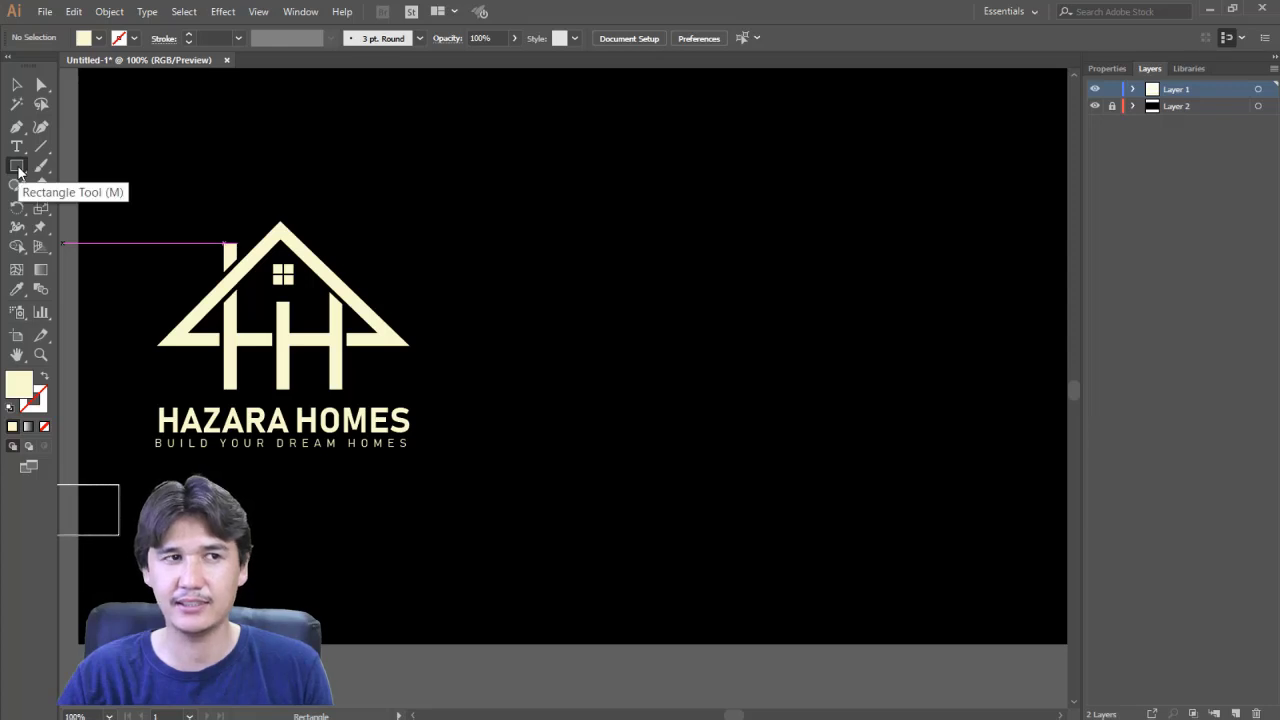
Draw a tall thin cream bar right of the logo and make it narrower
{"action": "left_click_drag", "start_coordinate": [611, 272], "coordinate": [631, 398]}
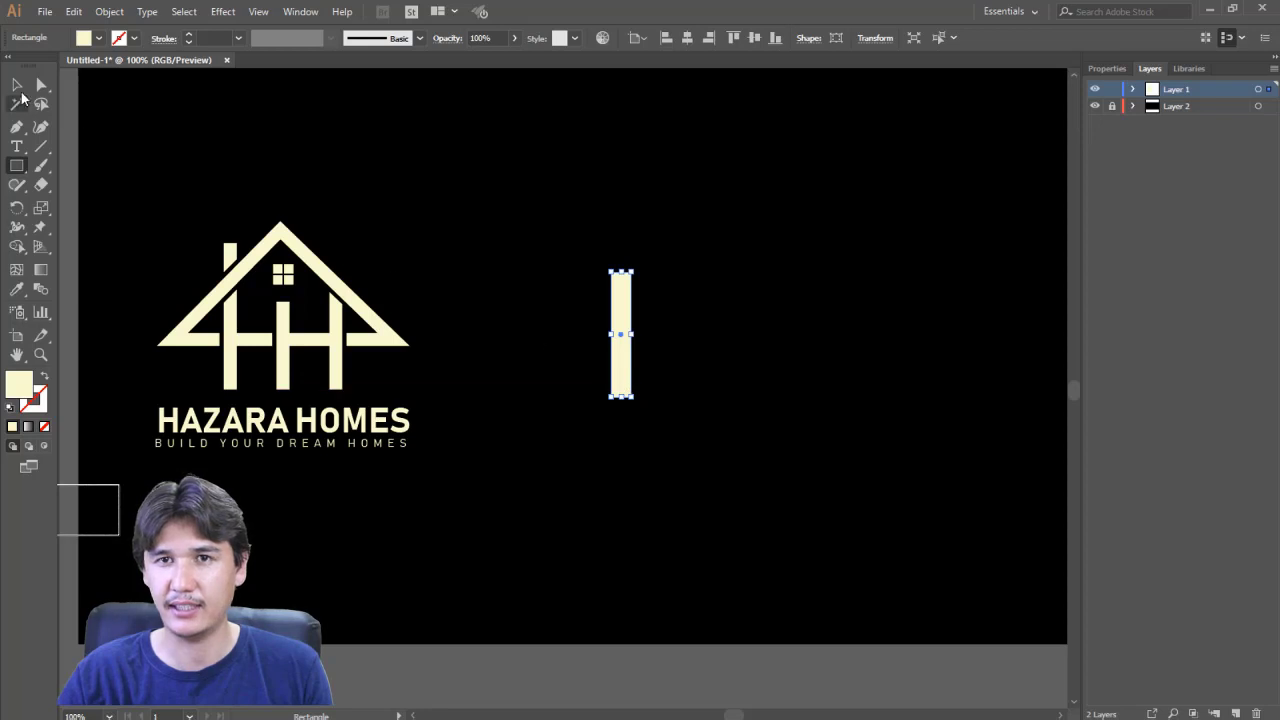
{"action": "left_click", "coordinate": [17, 85]}
{"action": "left_click_drag", "start_coordinate": [631, 335], "coordinate": [680, 334]}
{"action": "left_click", "coordinate": [672, 350]}
Copy the bar to its right and repeat the copy with Ctrl+D for a third bar
{"action": "left_click", "coordinate": [739, 347]}
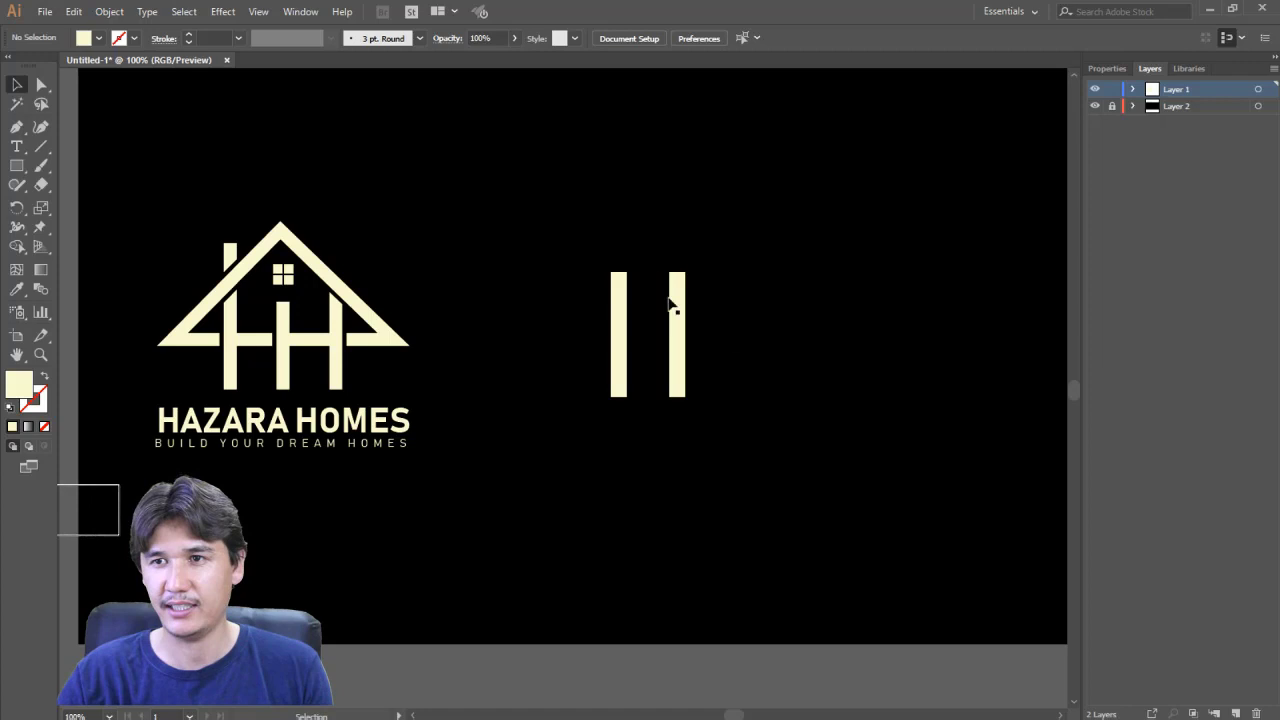
{"action": "key", "text": "a"}
{"action": "left_click", "coordinate": [680, 316]}
{"action": "key", "text": "ctrl+d"}
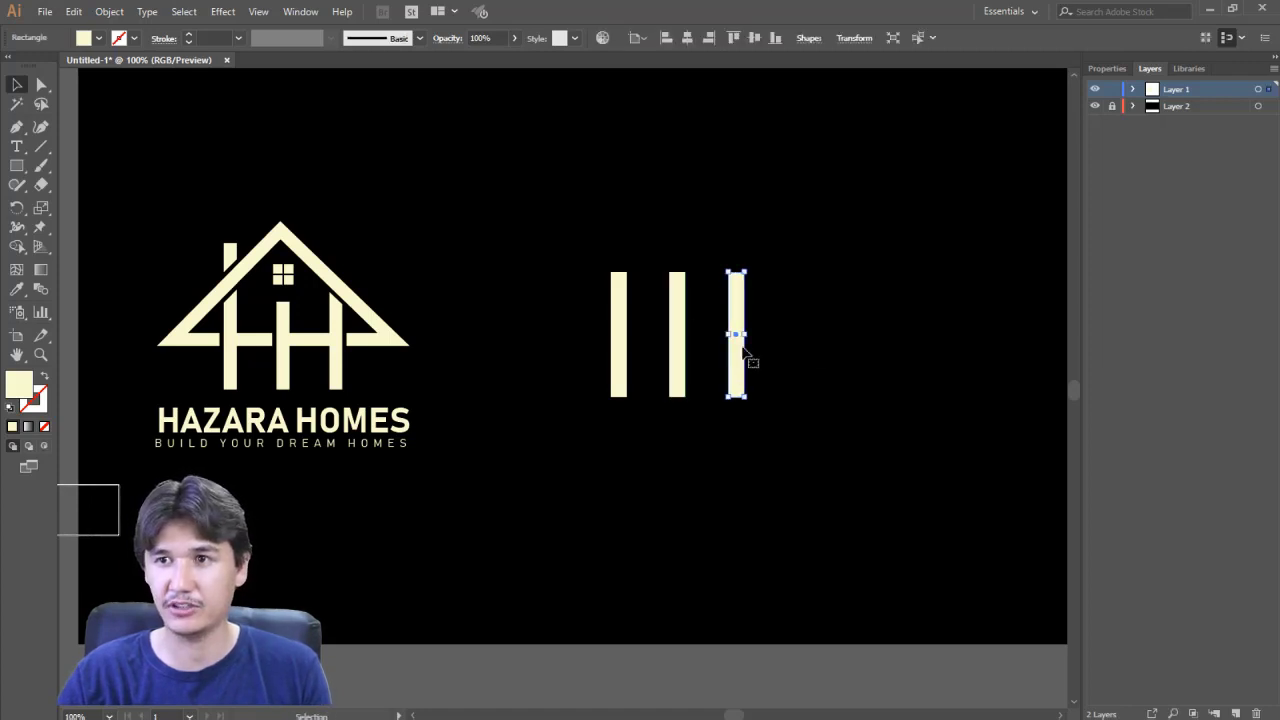
{"action": "key", "text": "v"}
{"action": "left_click", "coordinate": [823, 358]}
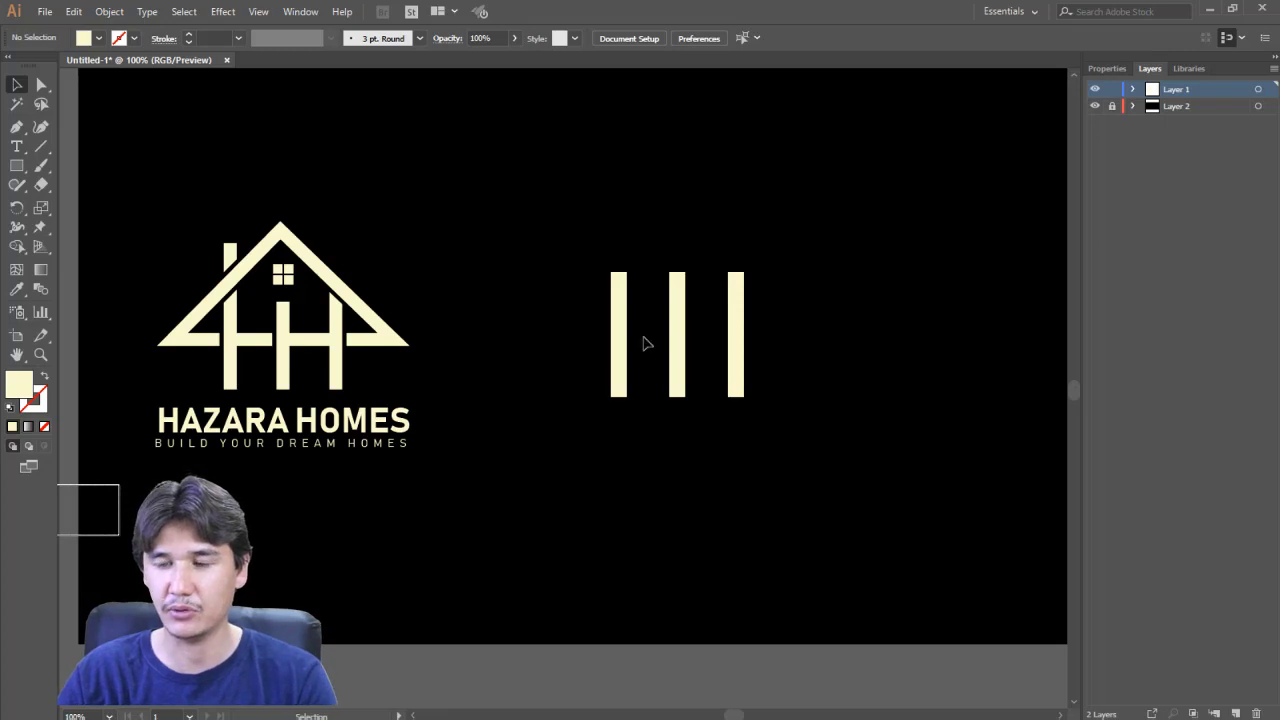
Delete both copies and redo them 87 px apart, repeating the copy for a third bar
{"action": "left_click", "coordinate": [734, 337]}
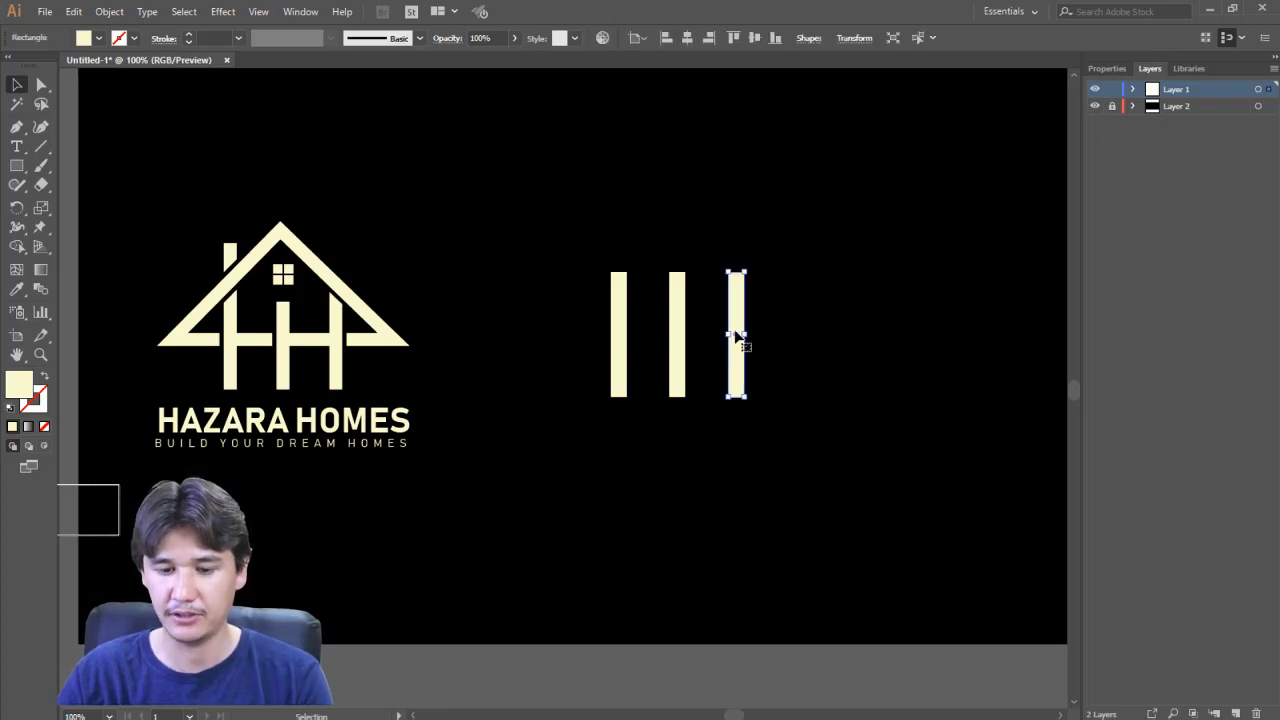
{"action": "key", "text": "Delete"}
{"action": "left_click", "coordinate": [678, 334]}
{"action": "key", "text": "Delete"}
{"action": "left_click_drag", "start_coordinate": [618, 333], "coordinate": [688, 334]}
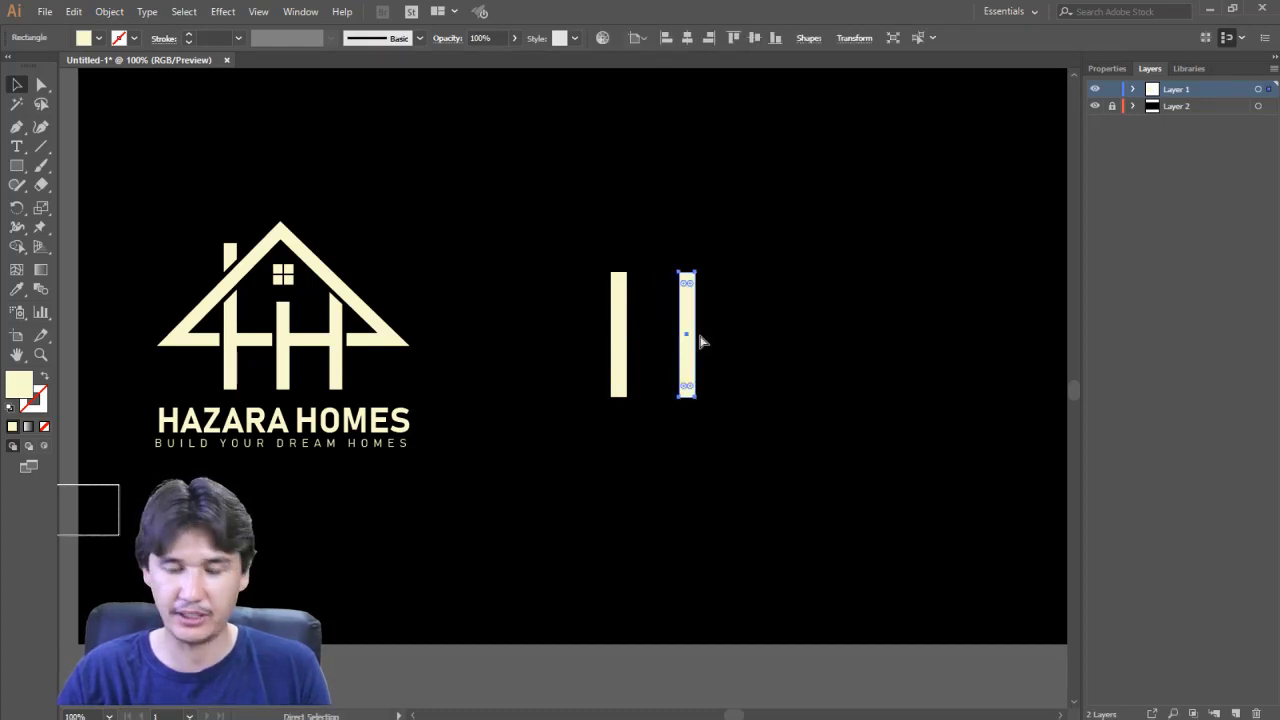
{"action": "key", "text": "ctrl+d"}
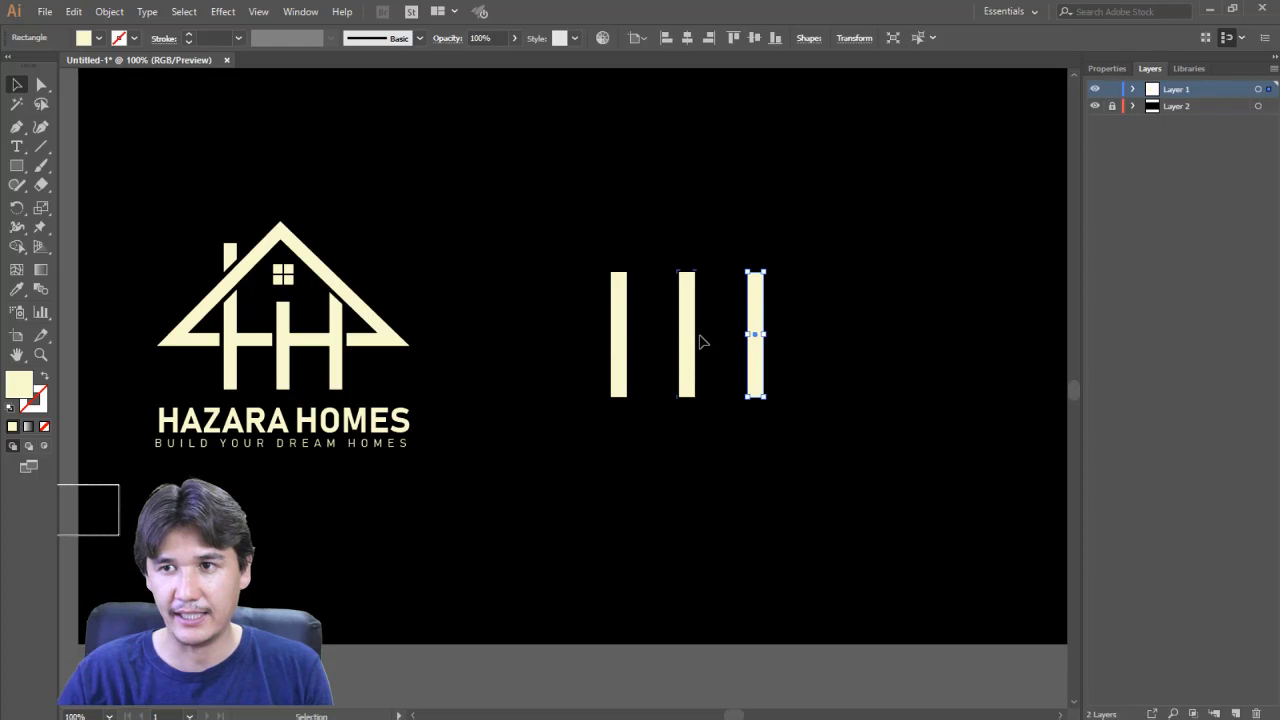
{"action": "left_click", "coordinate": [706, 330]}
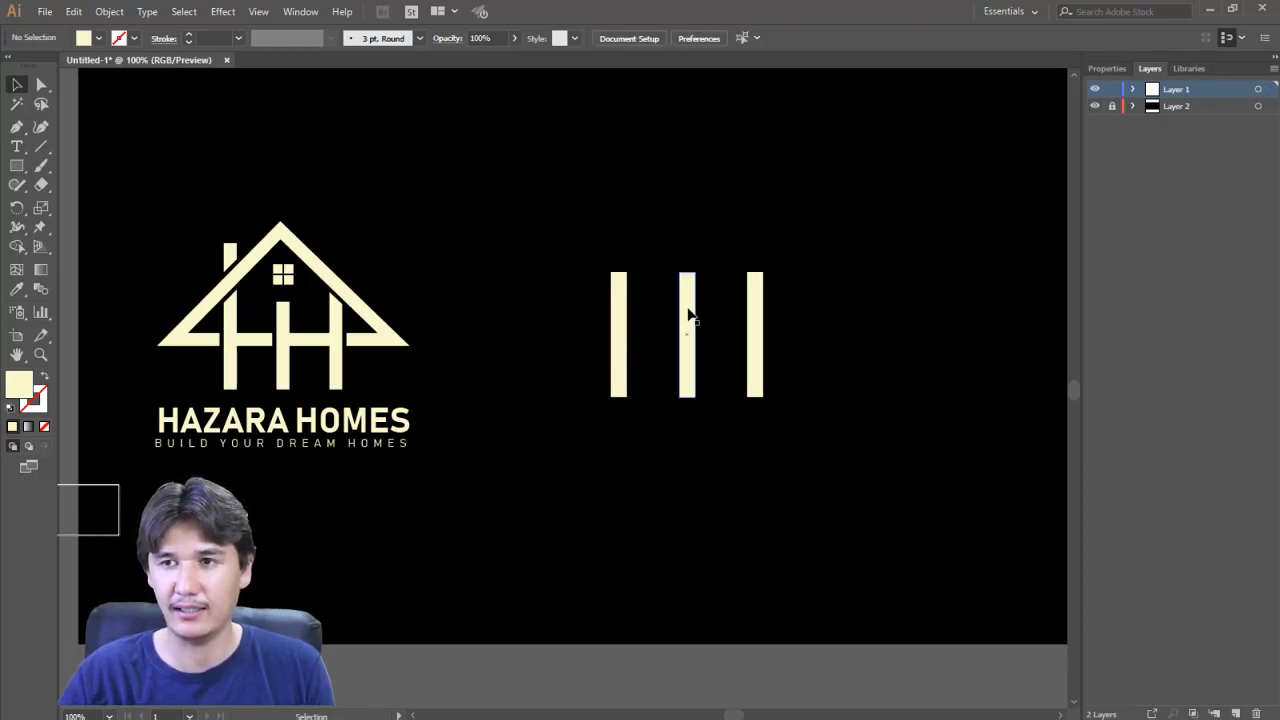
Copy the third bar to the right and rotate the copy to lie horizontally
{"action": "left_click", "coordinate": [758, 318]}
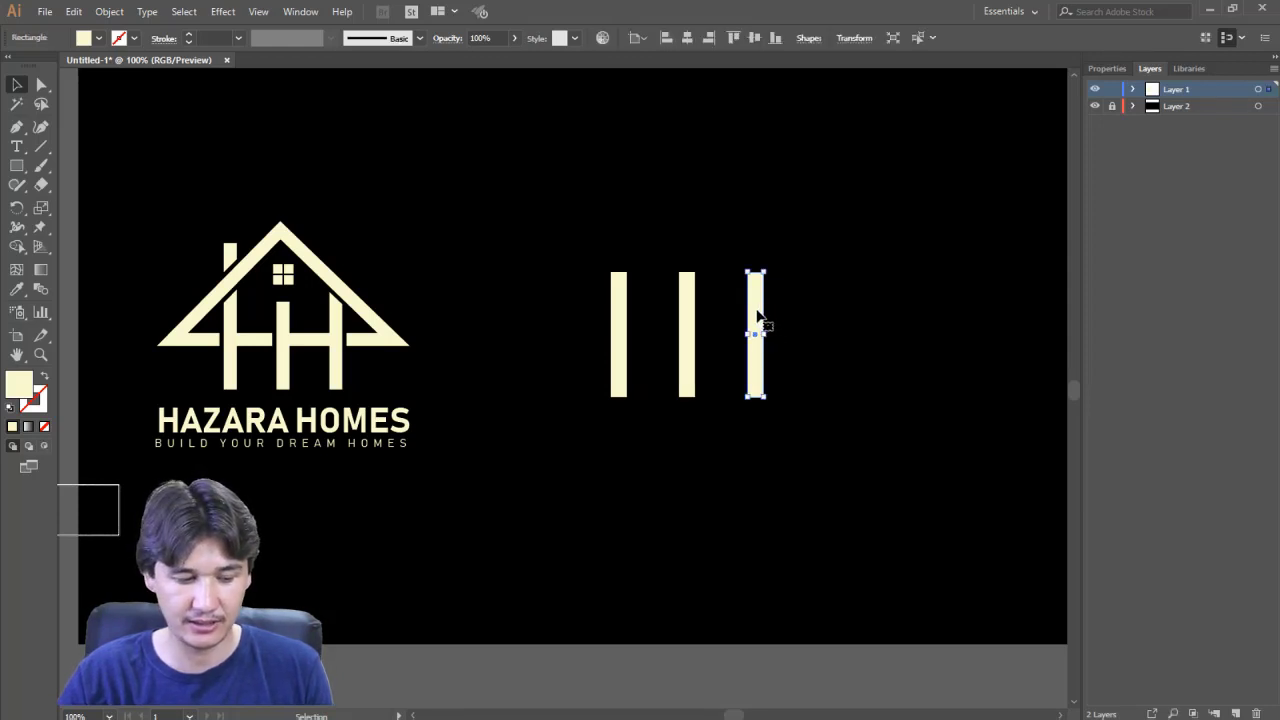
{"action": "left_click_drag", "start_coordinate": [758, 318], "coordinate": [851, 293]}
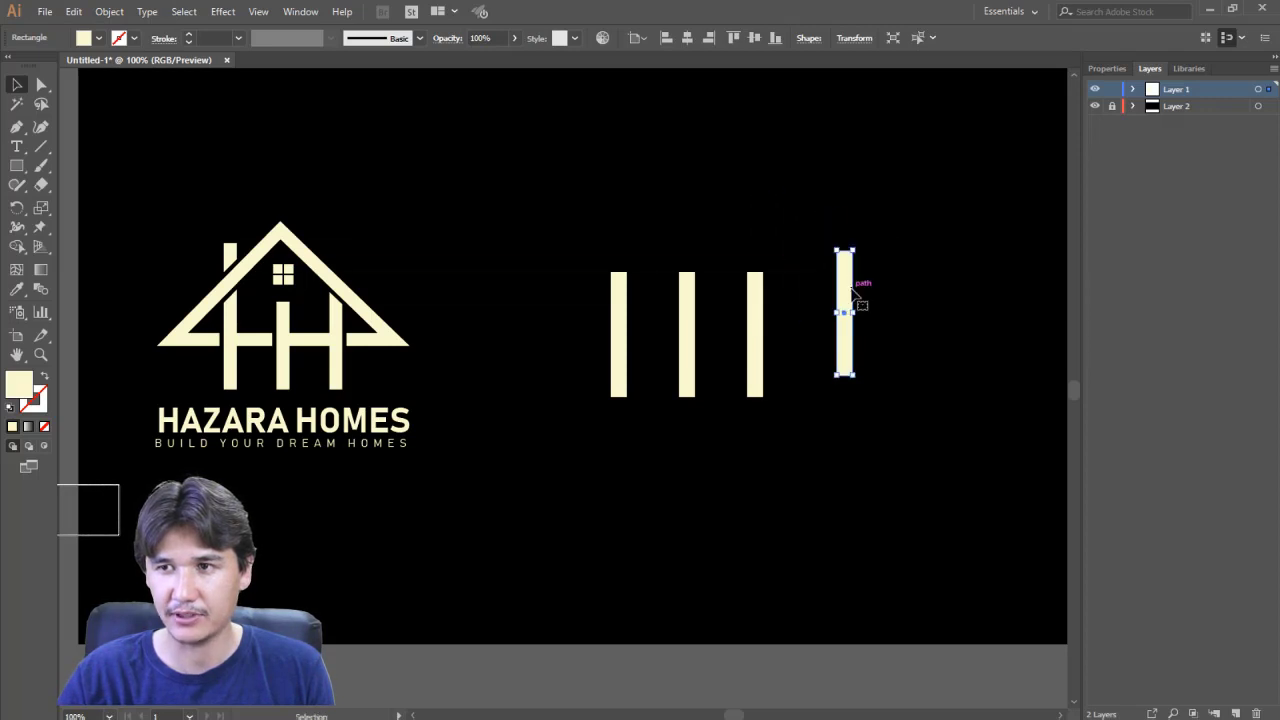
{"action": "left_click_drag", "start_coordinate": [857, 249], "coordinate": [707, 337]}
{"action": "left_click", "coordinate": [853, 329]}
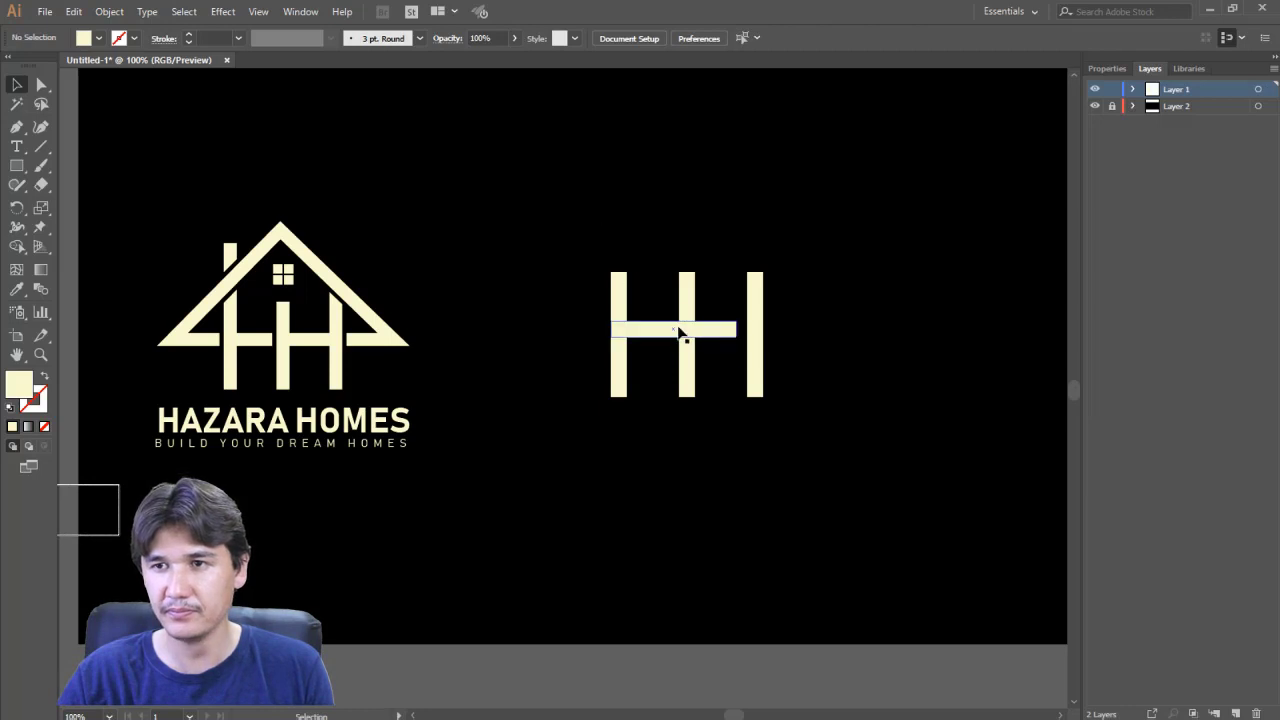
Move the horizontal bar across the stems and stretch it to reach the third bar
{"action": "left_click", "coordinate": [670, 333]}
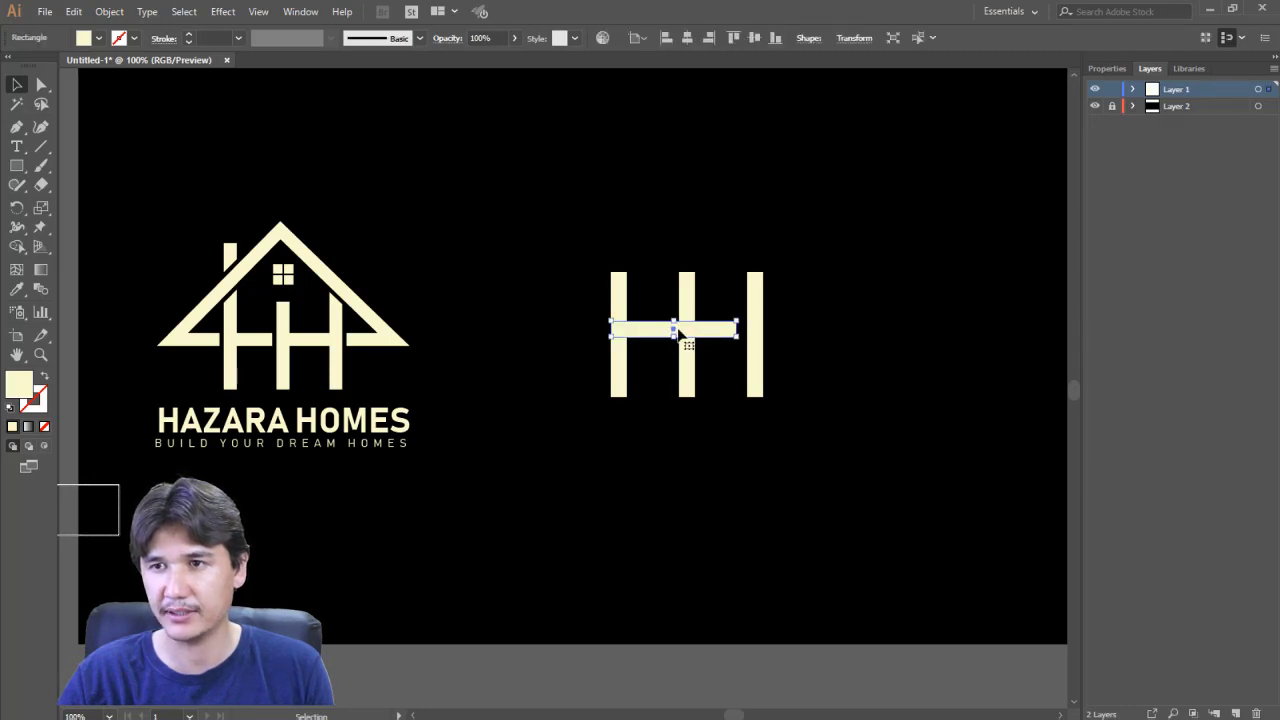
{"action": "left_click_drag", "start_coordinate": [667, 332], "coordinate": [668, 338]}
{"action": "left_click", "coordinate": [843, 343]}
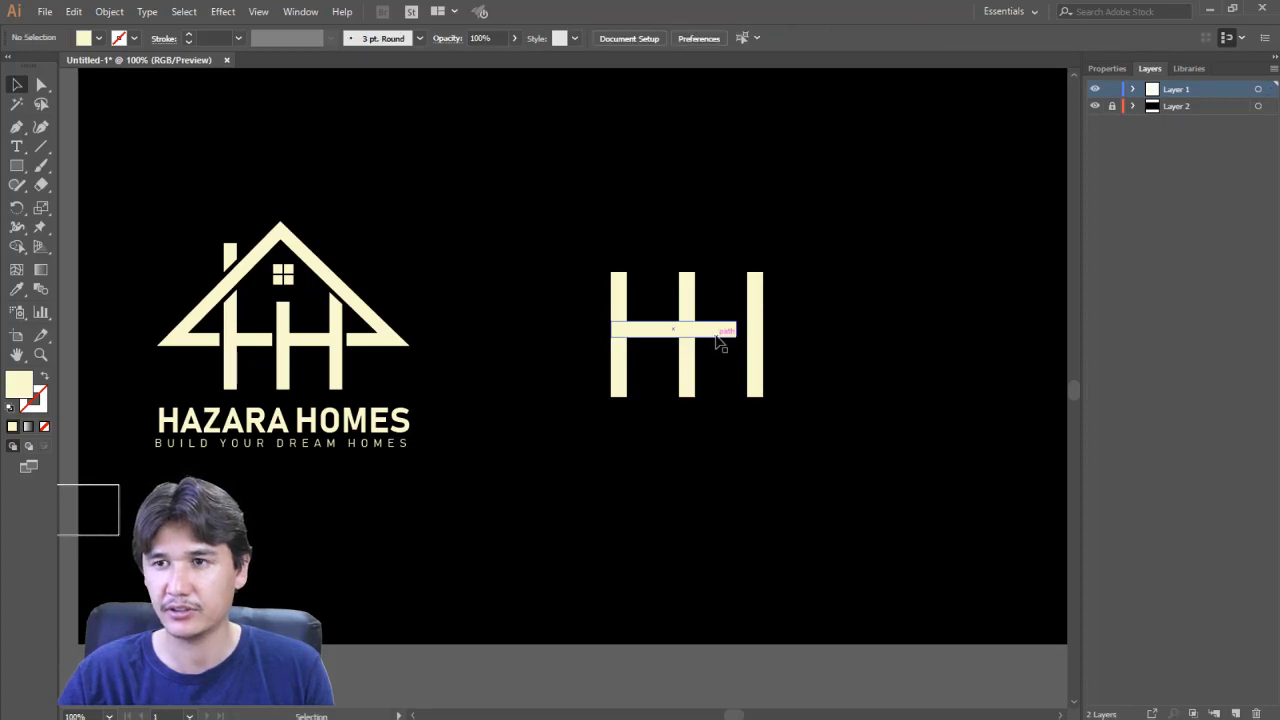
{"action": "left_click", "coordinate": [716, 338]}
{"action": "left_click_drag", "start_coordinate": [738, 337], "coordinate": [766, 337]}
{"action": "left_click", "coordinate": [812, 348]}
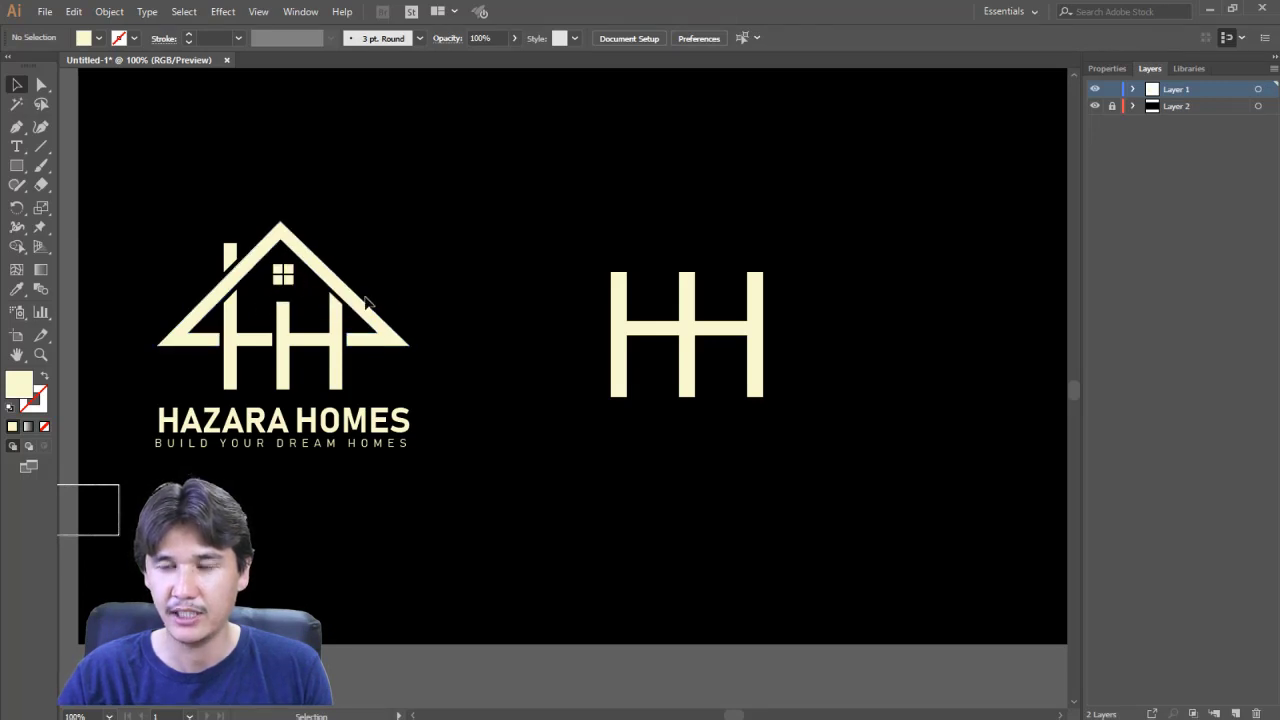
Draw a square covering the new monogram and remove its fill
{"action": "key", "text": "m"}
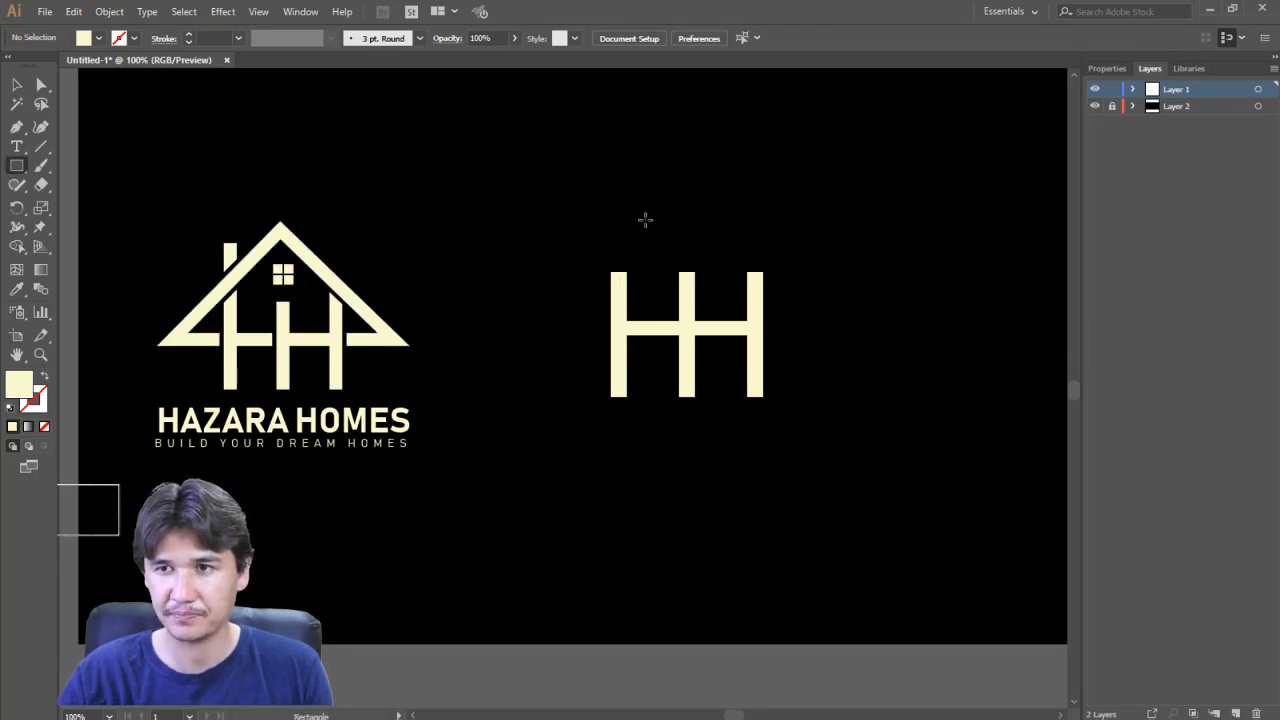
{"action": "left_click_drag", "start_coordinate": [602, 206], "coordinate": [829, 432]}
{"action": "left_click", "coordinate": [16, 85]}
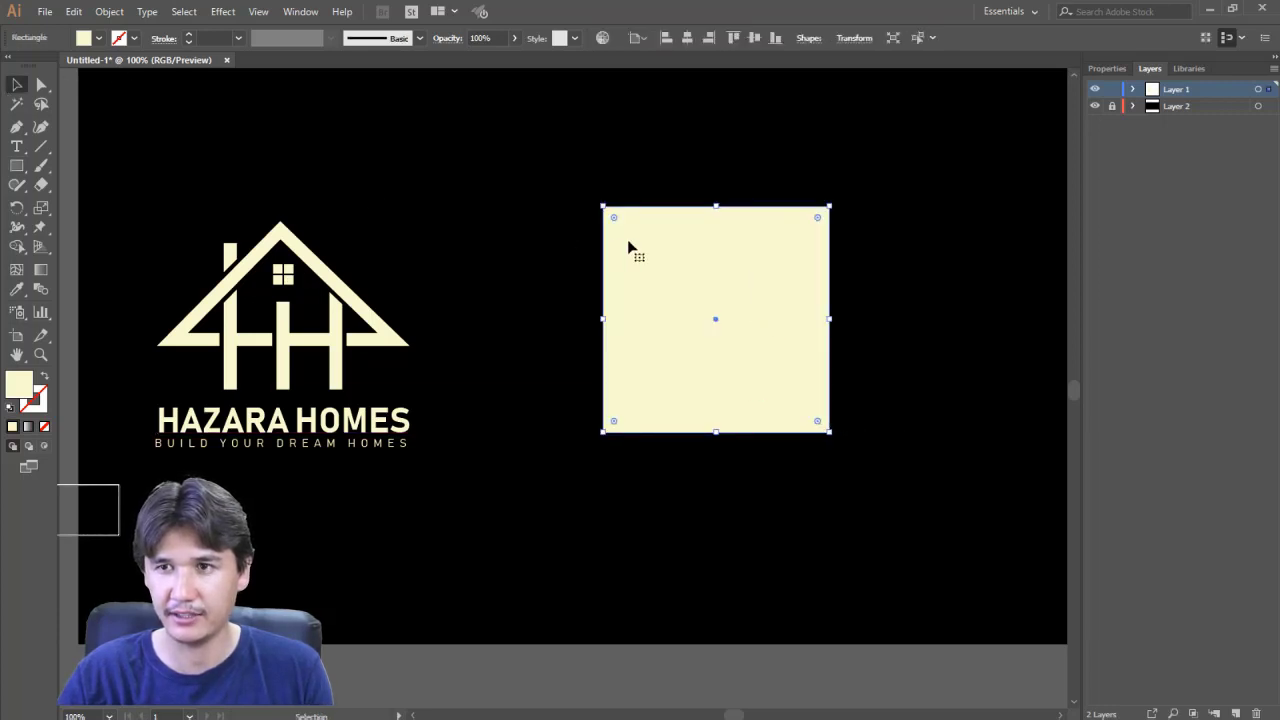
{"action": "left_click", "coordinate": [98, 38]}
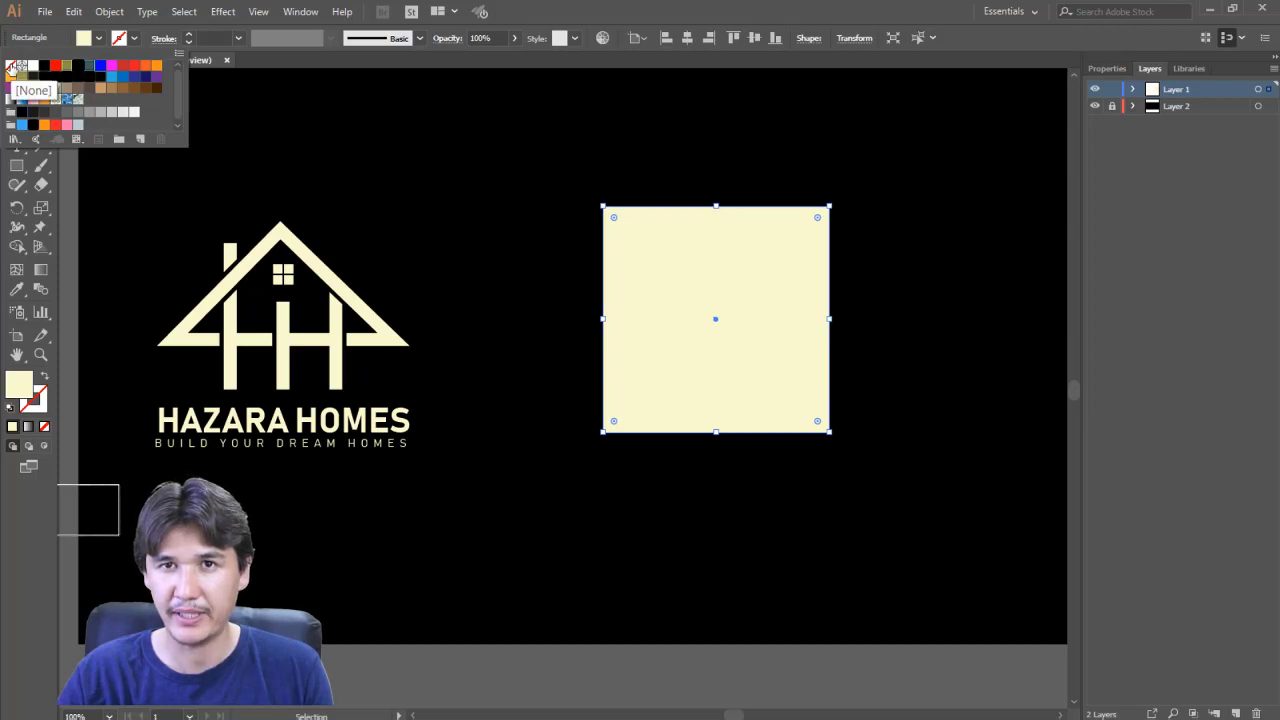
{"action": "left_click", "coordinate": [10, 68]}
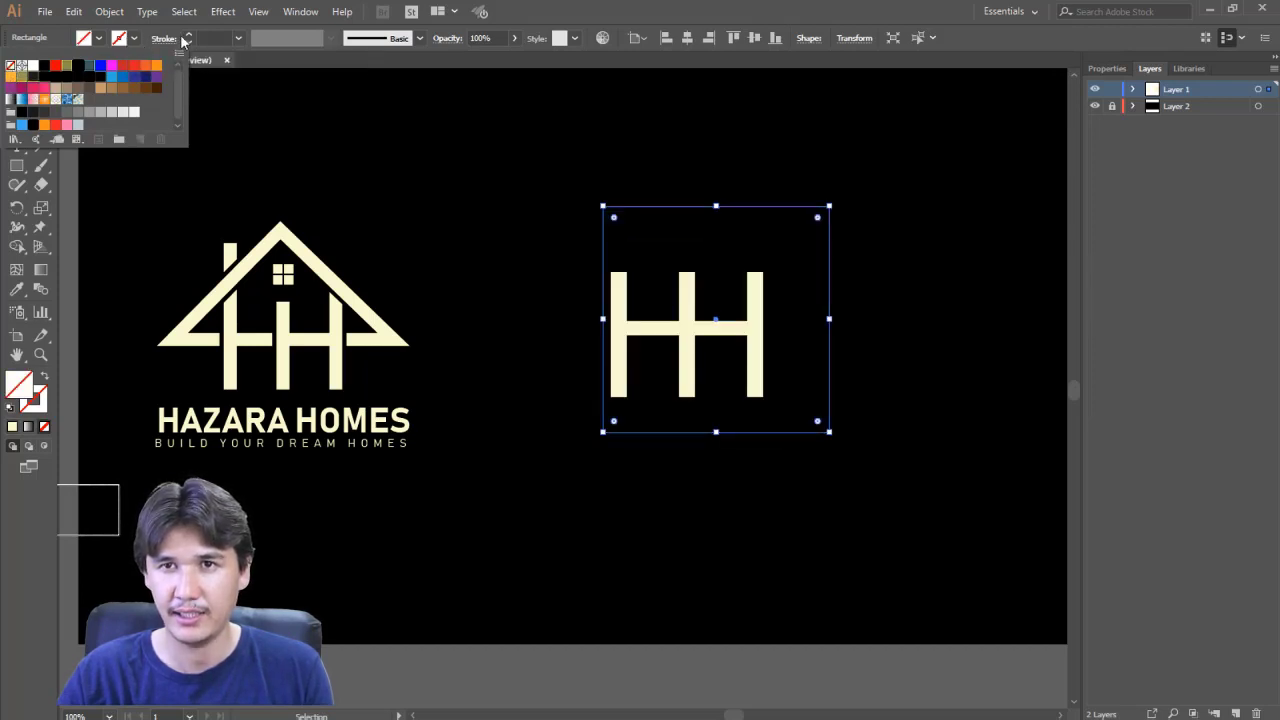
{"action": "left_click", "coordinate": [187, 38]}
Give the square frame a coloured stroke, raised from 18 pt to 25 pt, and shift it right
{"action": "left_click", "coordinate": [187, 38]}
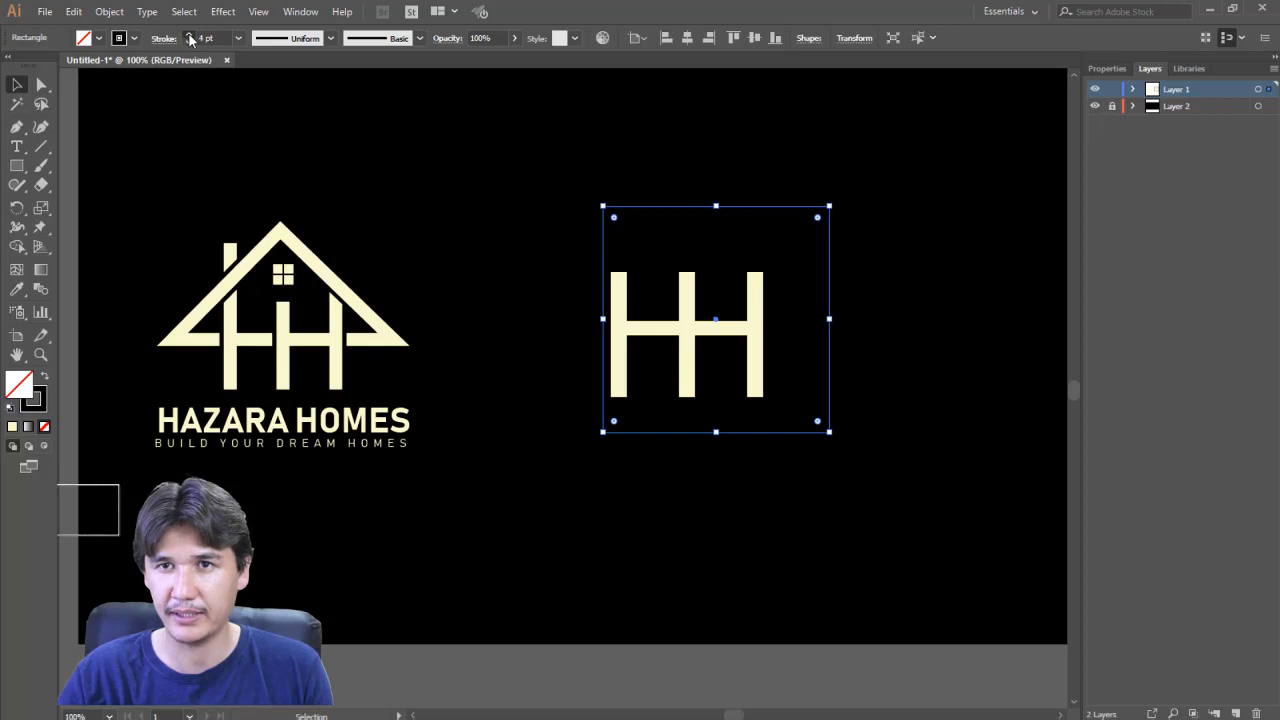
{"action": "left_click", "coordinate": [134, 38]}
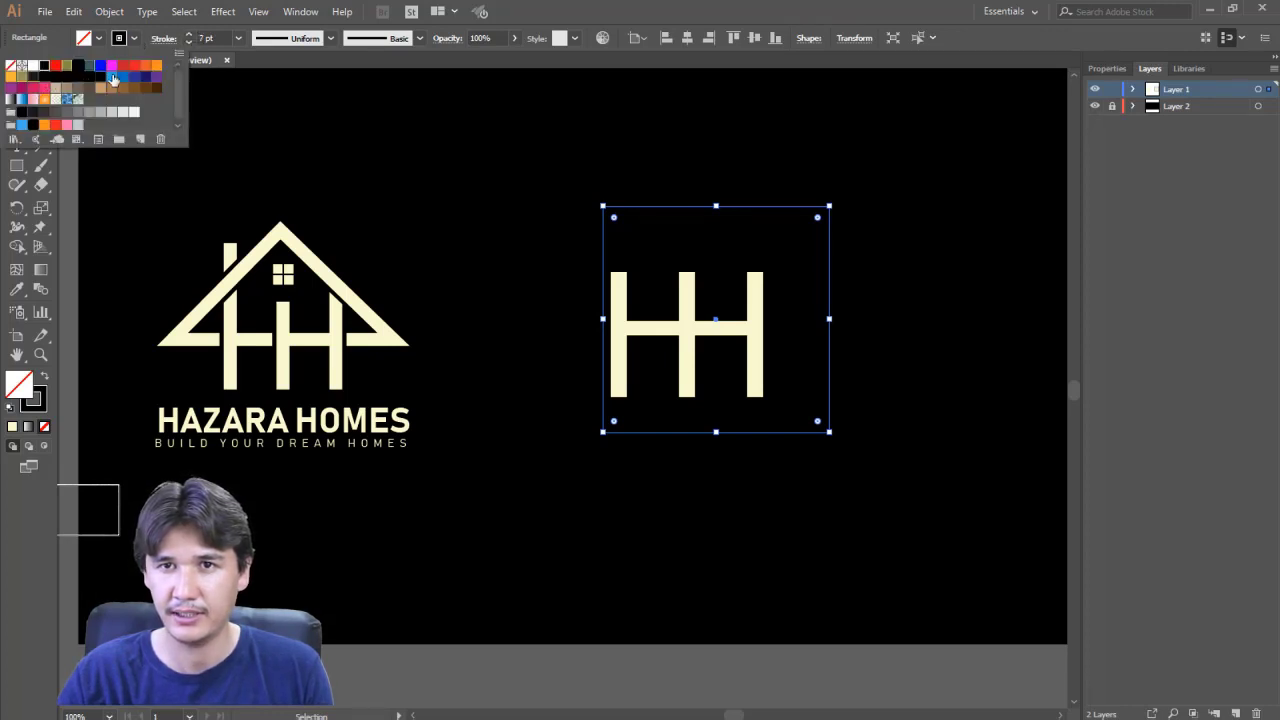
{"action": "left_click", "coordinate": [40, 88]}
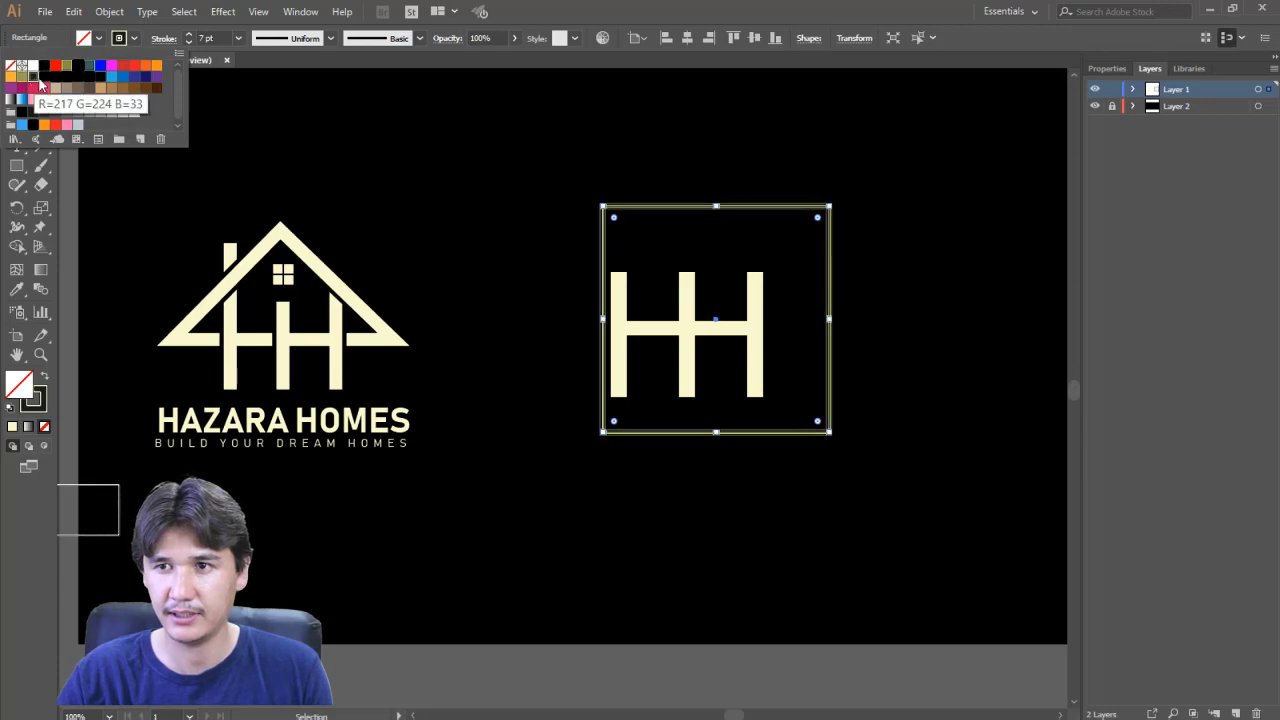
{"action": "left_click", "coordinate": [190, 38]}
{"action": "left_click", "coordinate": [189, 36]}
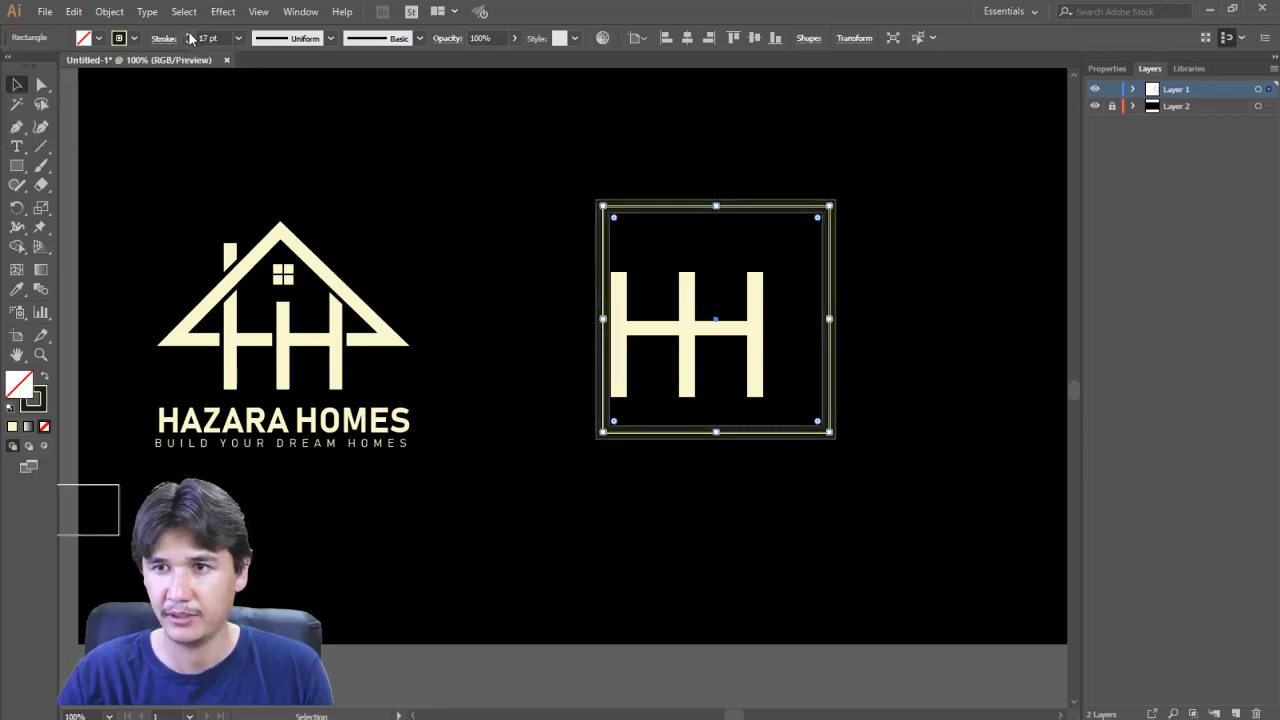
{"action": "left_click_drag", "start_coordinate": [603, 292], "coordinate": [628, 293]}
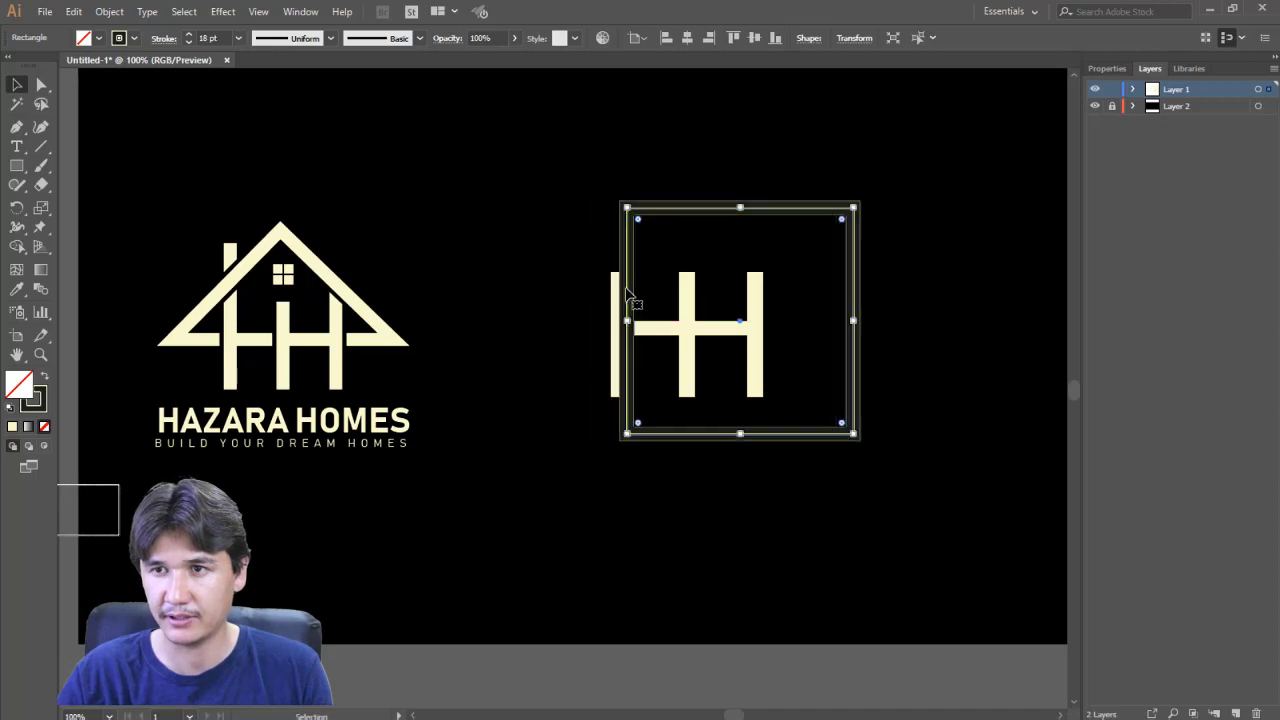
{"action": "left_click", "coordinate": [191, 38]}
{"action": "left_click", "coordinate": [191, 38]}
Lower the frame so its top meets the crossbar, reduce the stroke to 22 pt, and zoom in
{"action": "left_click_drag", "start_coordinate": [630, 219], "coordinate": [614, 342]}
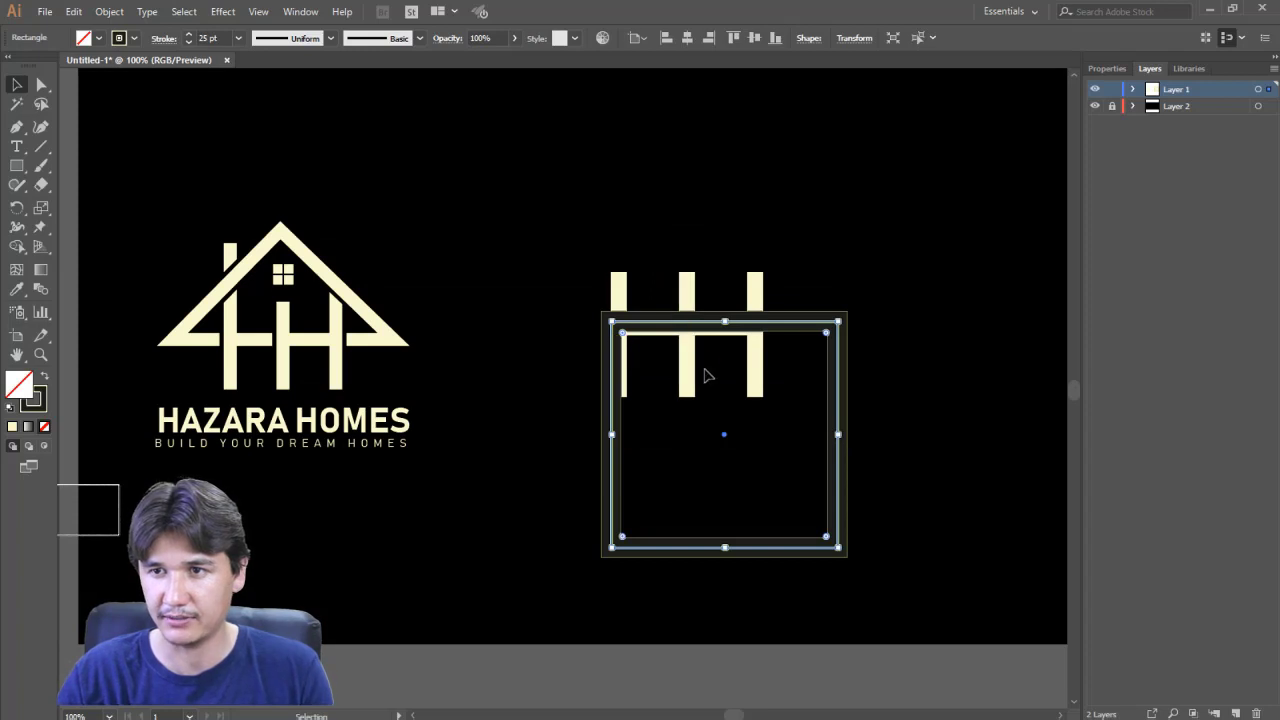
{"action": "key", "text": "Right"}
{"action": "key", "text": "Right"}
{"action": "key", "text": "Right"}
{"action": "key", "text": "Right"}
{"action": "key", "text": "Right"}
{"action": "key", "text": "Right"}
{"action": "key", "text": "Right"}
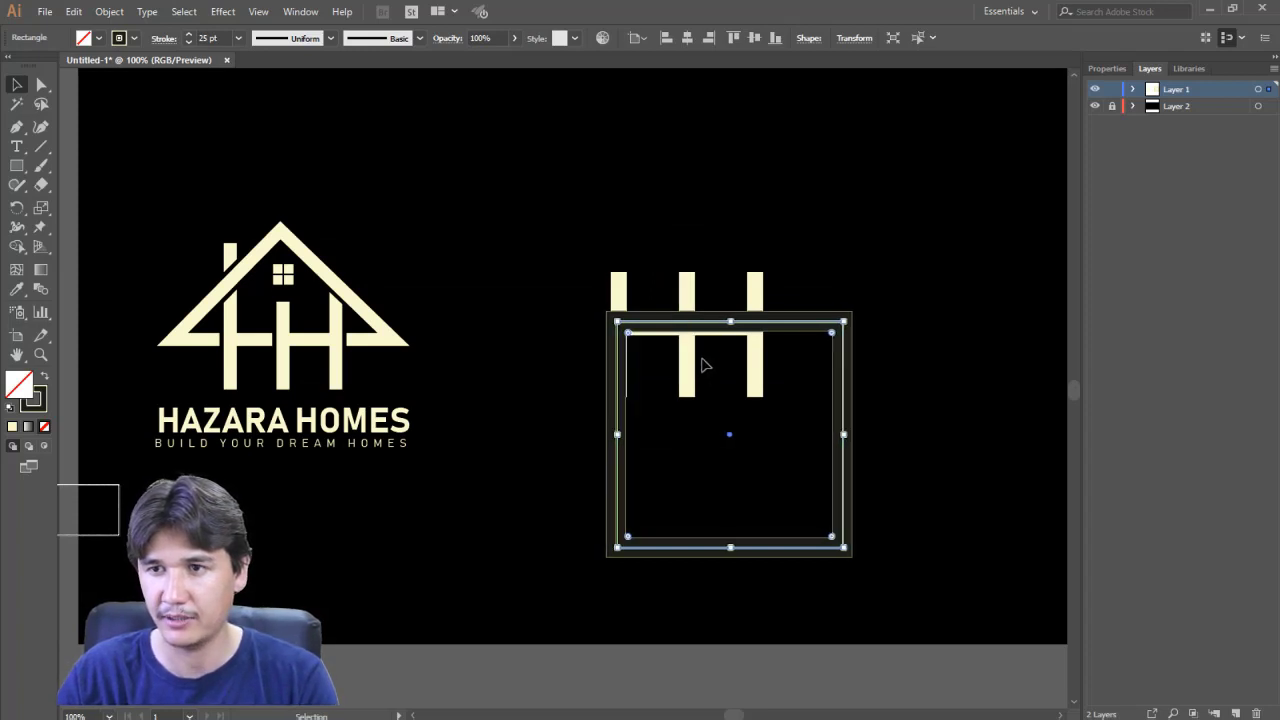
{"action": "key", "text": "Left"}
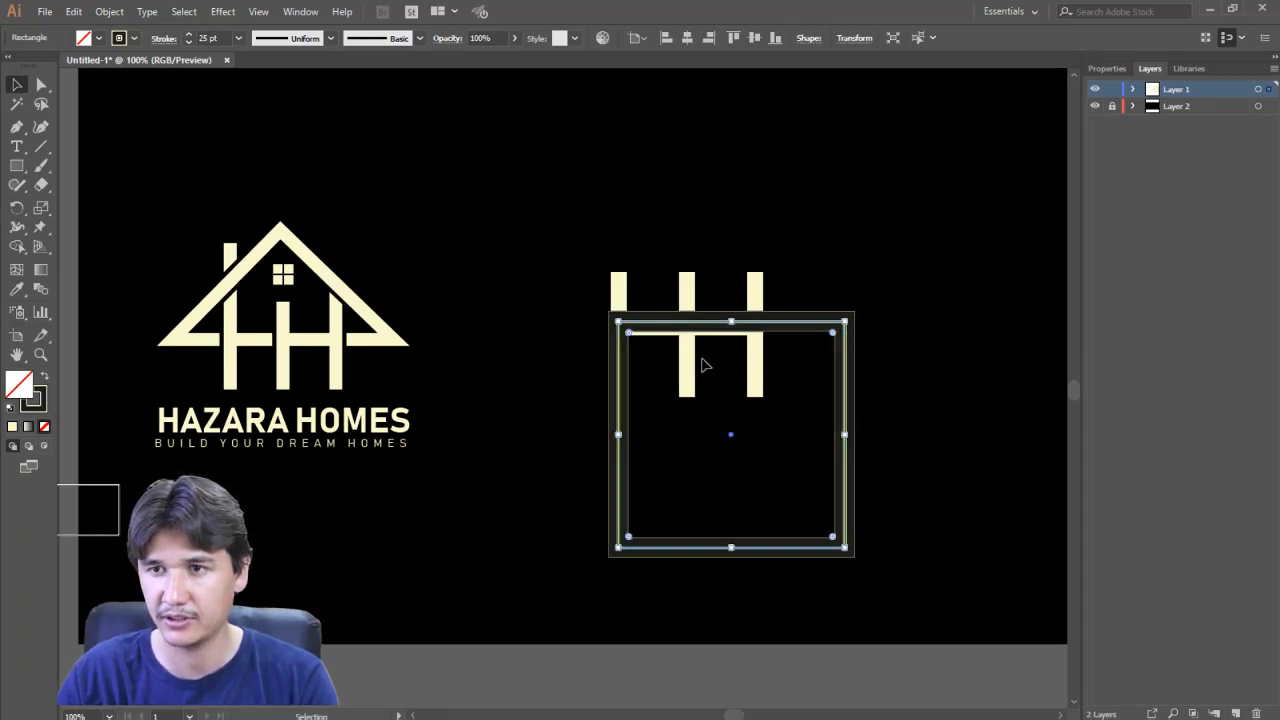
{"action": "left_click", "coordinate": [188, 43]}
{"action": "left_click", "coordinate": [188, 43]}
{"action": "left_click", "coordinate": [188, 43]}
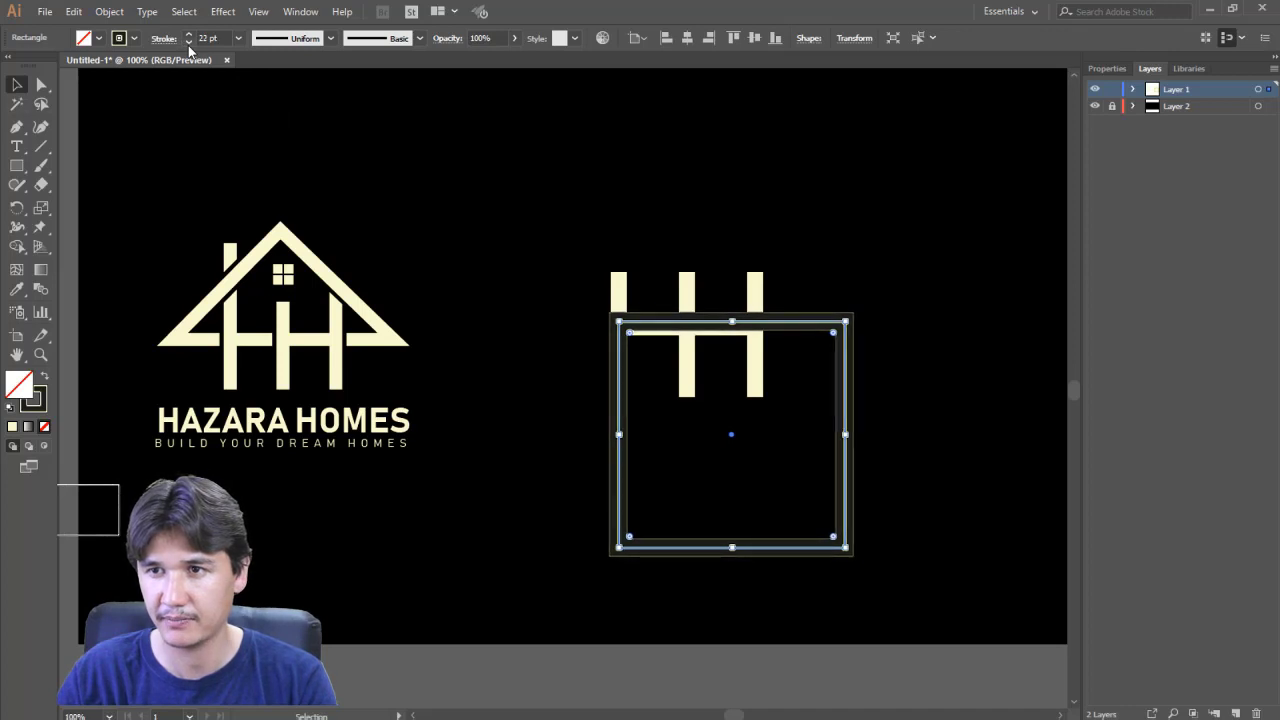
{"action": "key", "text": "Right"}
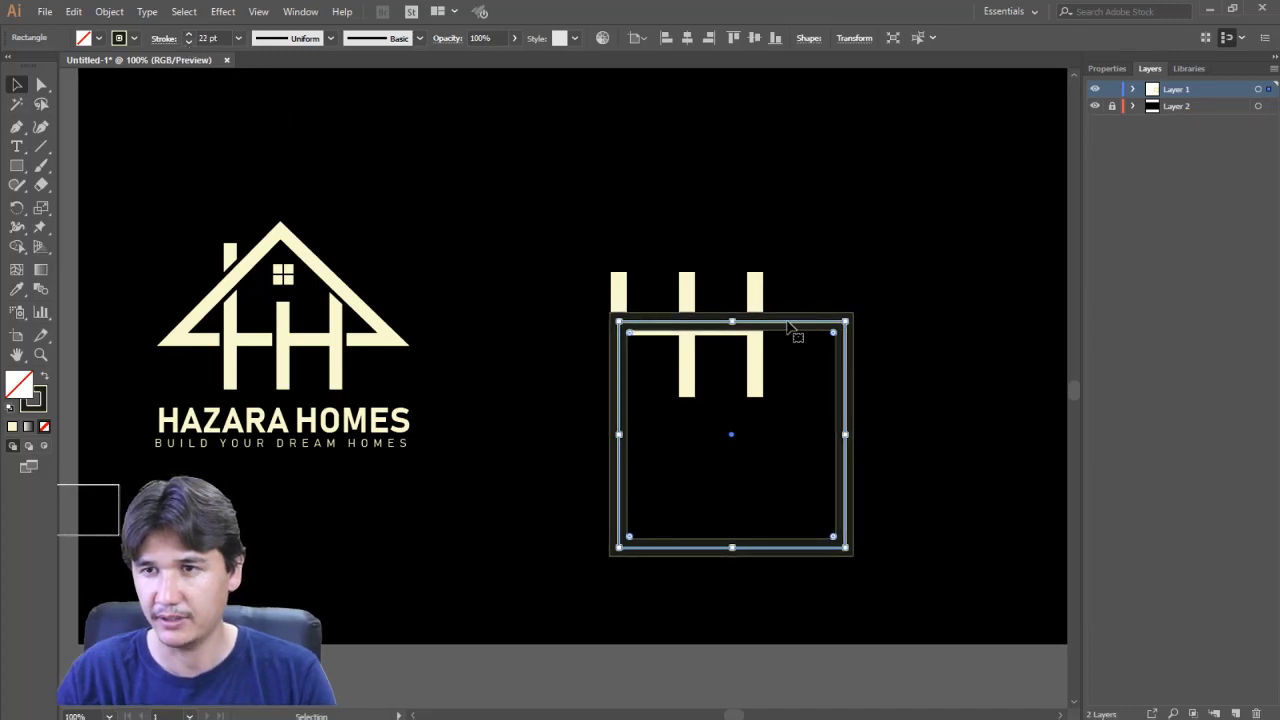
{"action": "key", "text": "z"}
{"action": "left_click_drag", "start_coordinate": [586, 241], "coordinate": [772, 468]}
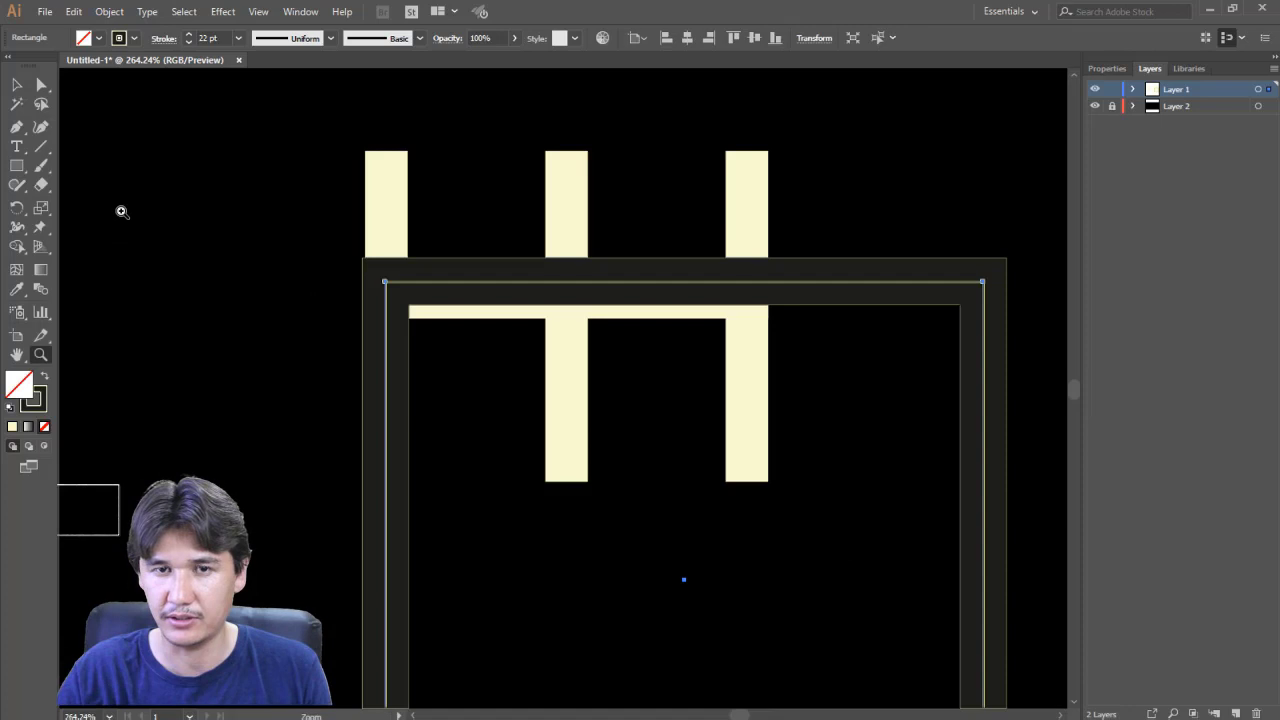
Show rulers and place two vertical guides at the edges of the H's left stem
{"action": "left_click", "coordinate": [258, 11]}
{"action": "mouse_move", "coordinate": [322, 393]}
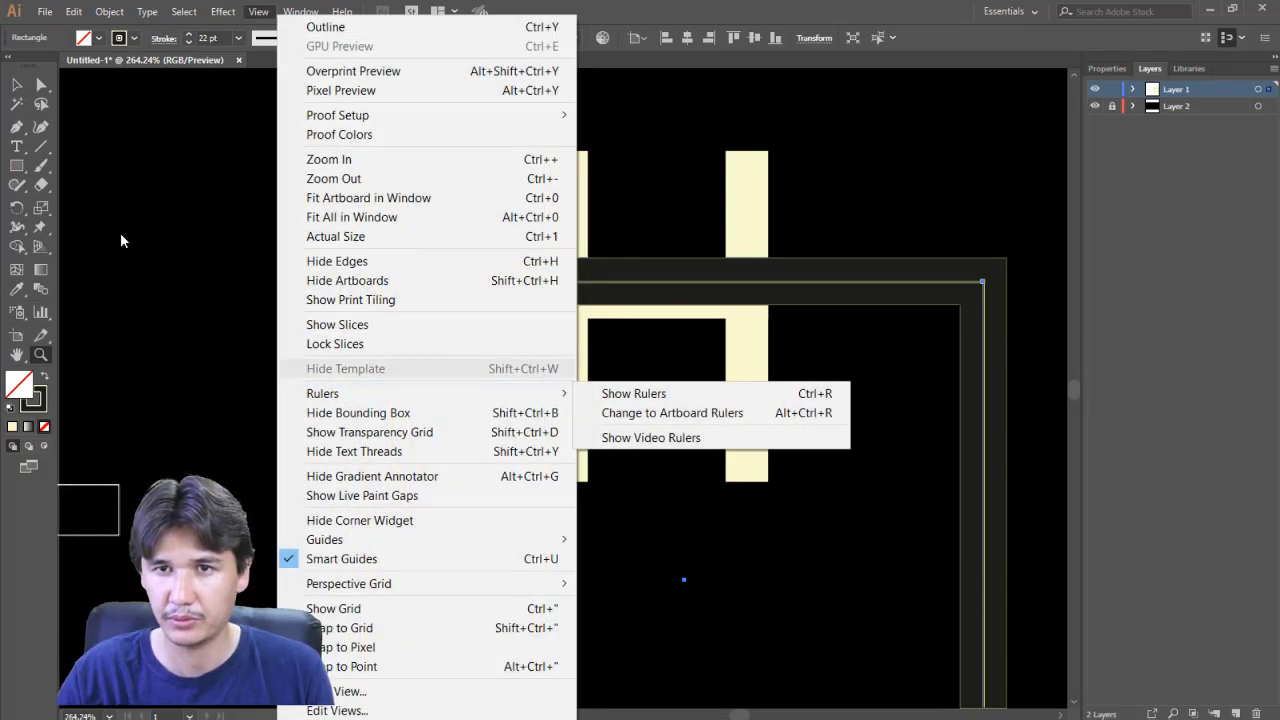
{"action": "left_click", "coordinate": [620, 396]}
{"action": "left_click_drag", "start_coordinate": [68, 208], "coordinate": [366, 240]}
{"action": "left_click_drag", "start_coordinate": [67, 156], "coordinate": [407, 168]}
Select the whole square frame and thin its stroke from 21 pt to 20 pt
{"action": "left_click", "coordinate": [41, 85]}
{"action": "left_click", "coordinate": [386, 300]}
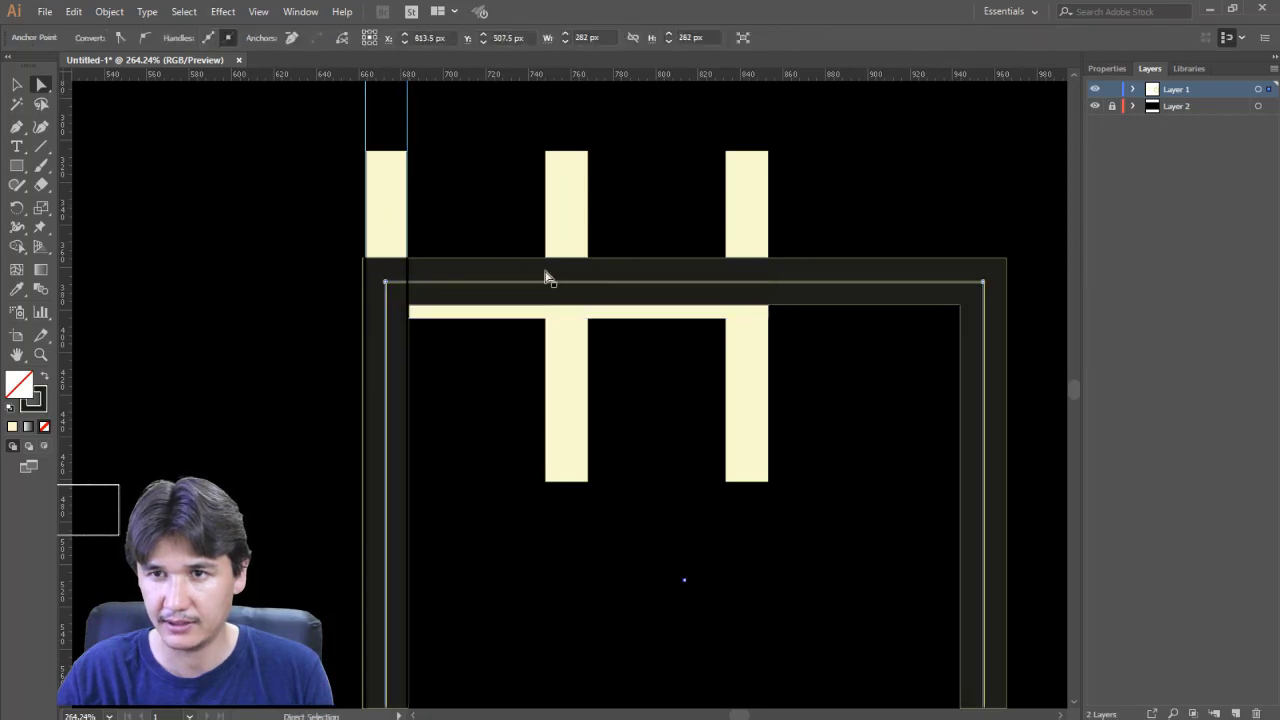
{"action": "left_click", "coordinate": [489, 280]}
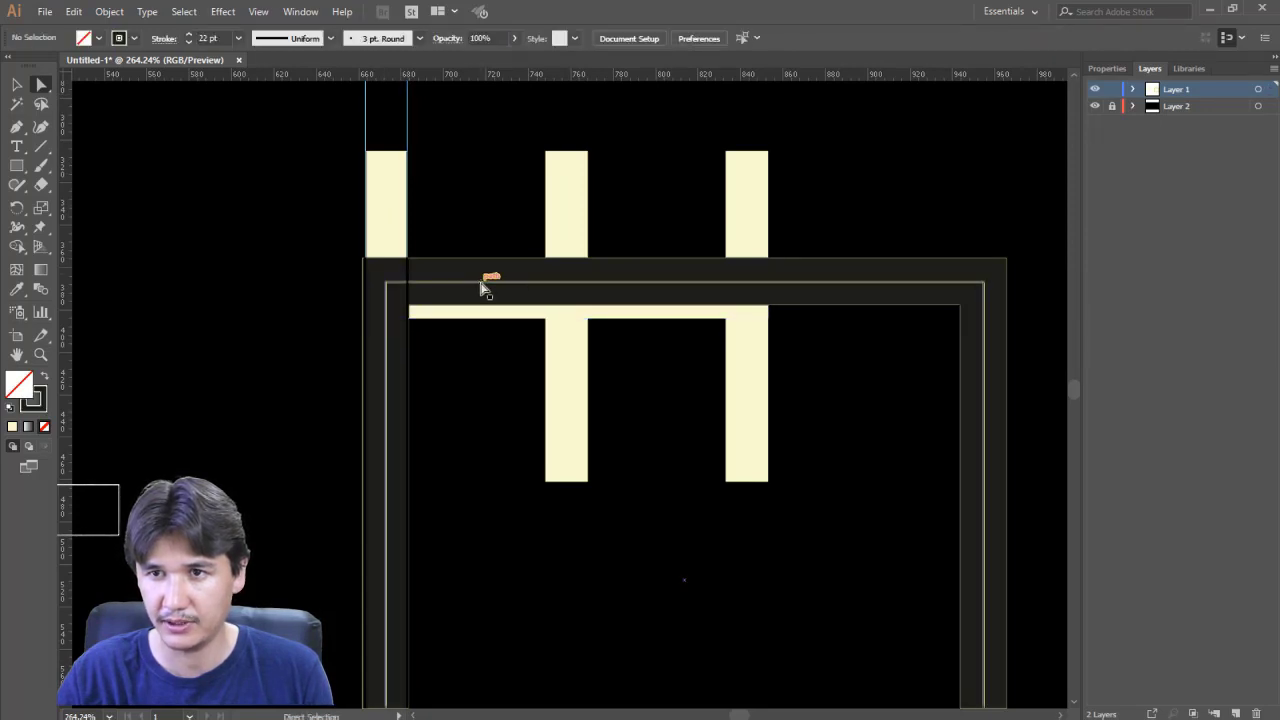
{"action": "left_click", "coordinate": [482, 284]}
{"action": "left_click", "coordinate": [17, 85]}
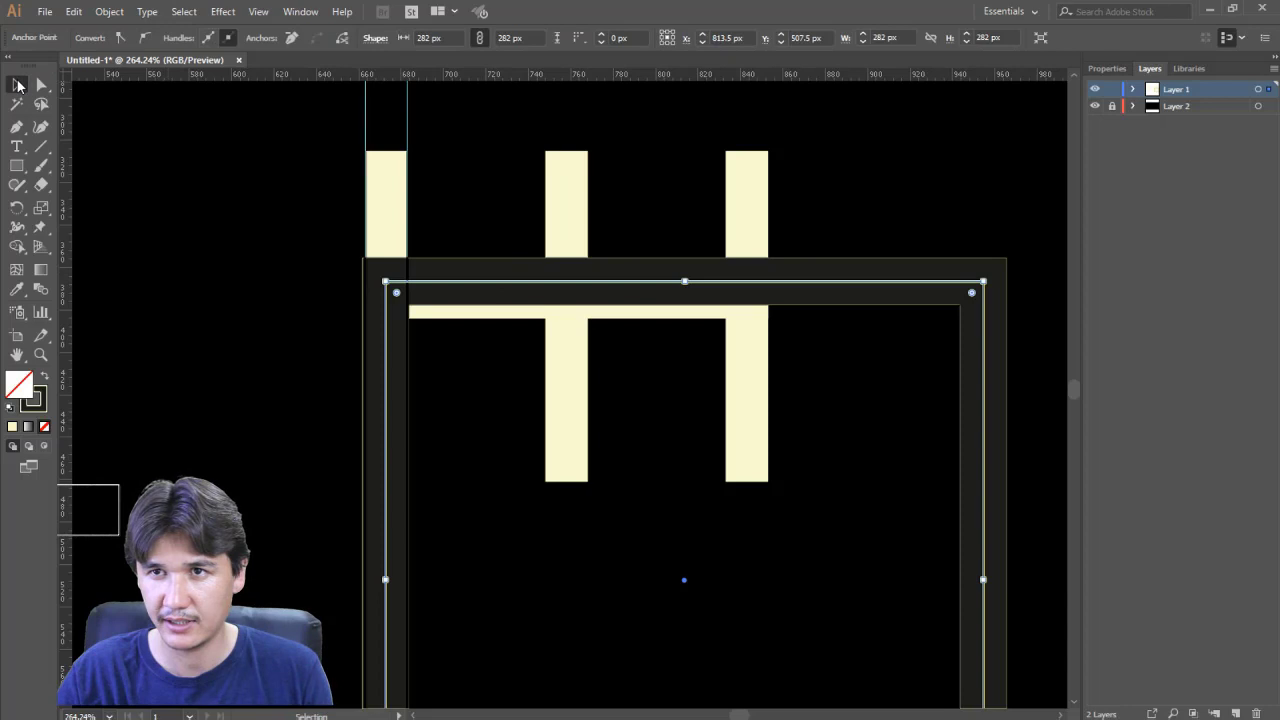
{"action": "left_click", "coordinate": [508, 280]}
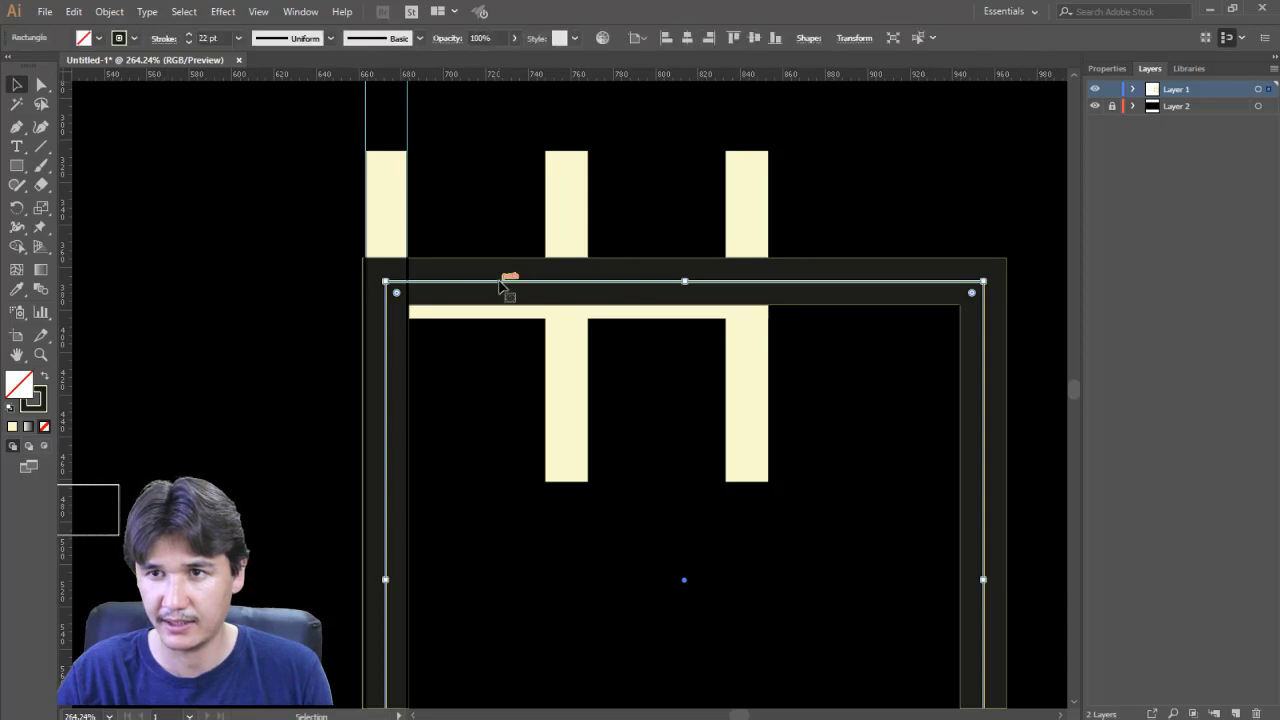
{"action": "left_click", "coordinate": [188, 43]}
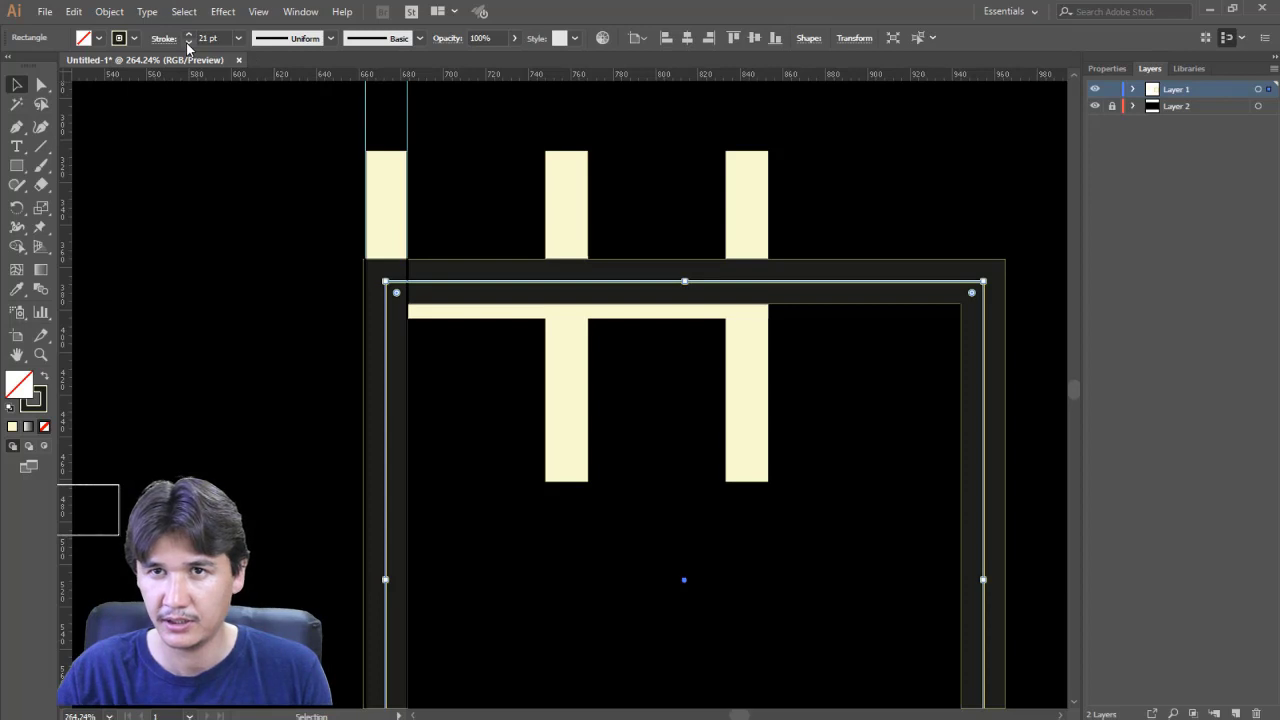
{"action": "left_click", "coordinate": [188, 43]}
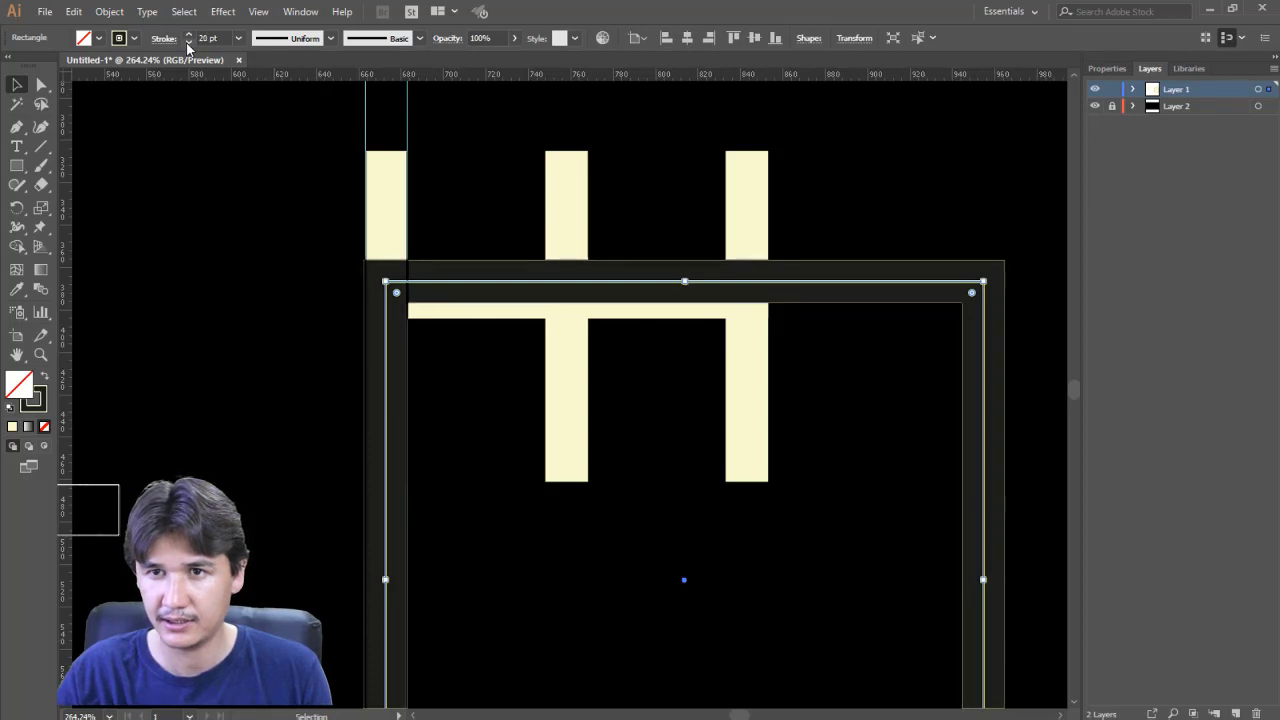
{"action": "left_click", "coordinate": [183, 163]}
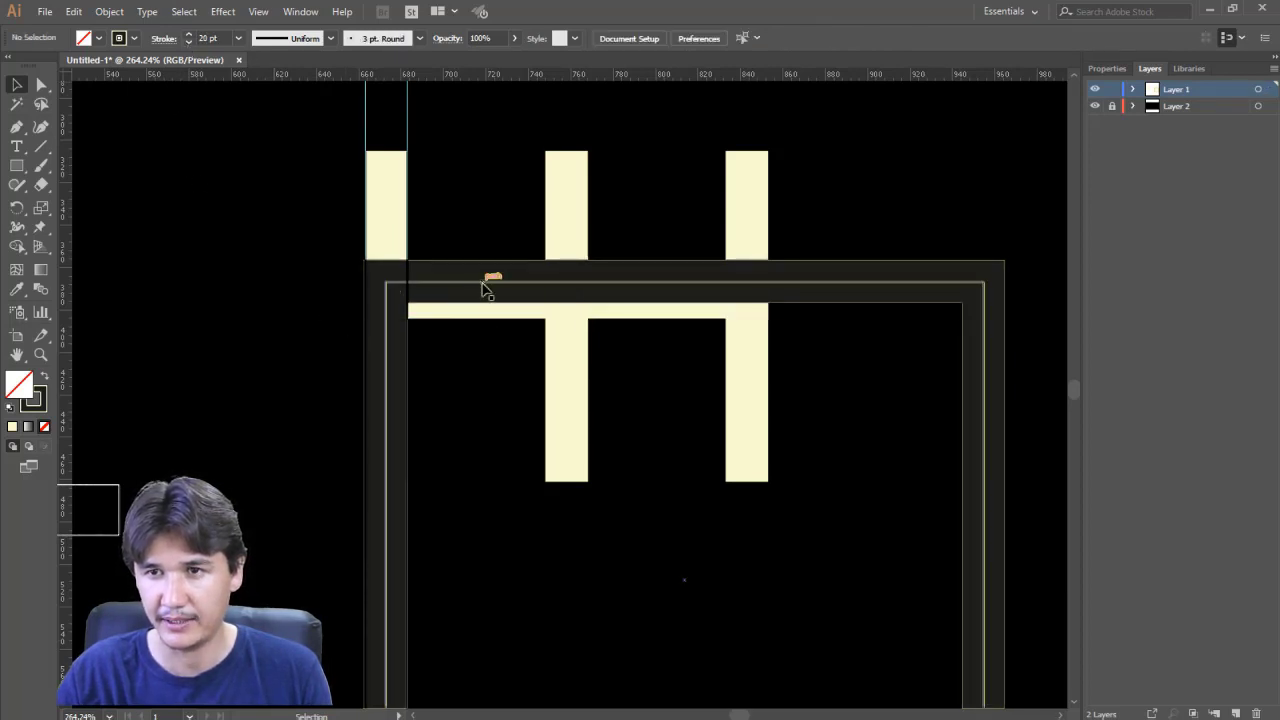
Zoom out, delete the stray strip between the guides, and select the square frame
{"action": "key", "text": "z"}
{"action": "left_click", "coordinate": [478, 512], "text": "alt"}
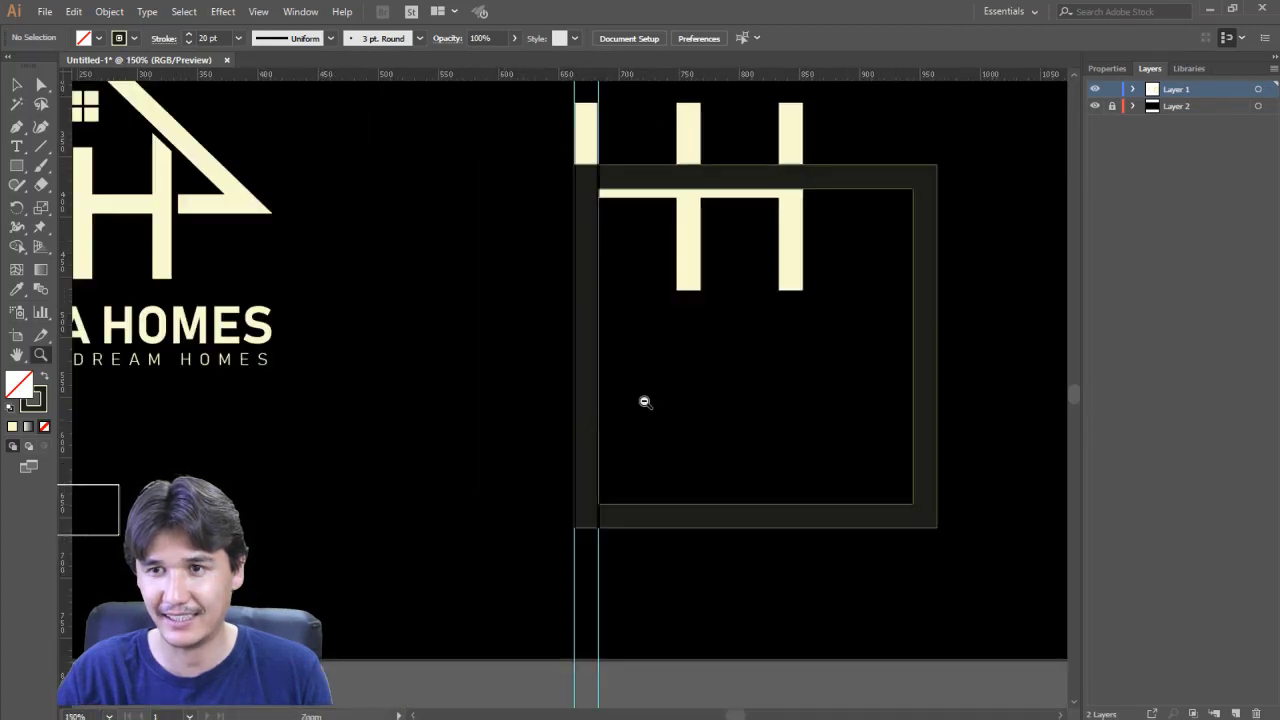
{"action": "left_click", "coordinate": [737, 343], "text": "alt"}
{"action": "left_click", "coordinate": [20, 86]}
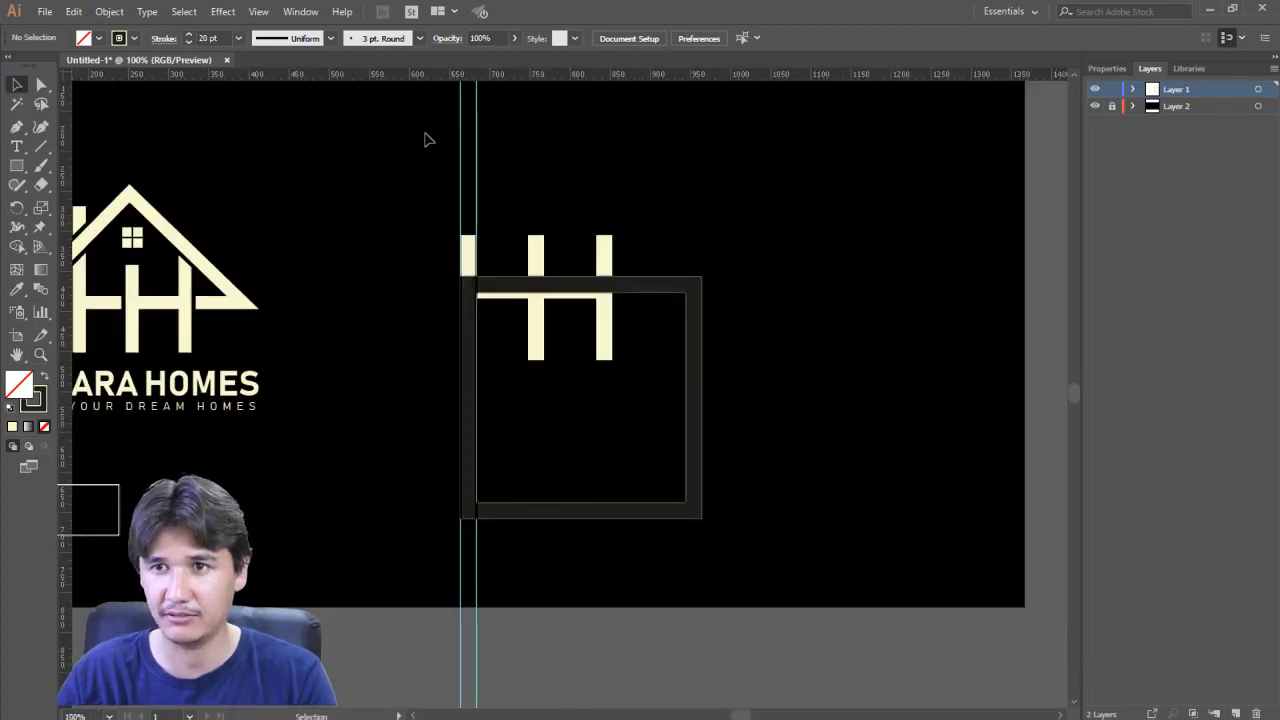
{"action": "left_click", "coordinate": [468, 150]}
{"action": "key", "text": "Delete"}
{"action": "left_click", "coordinate": [701, 311]}
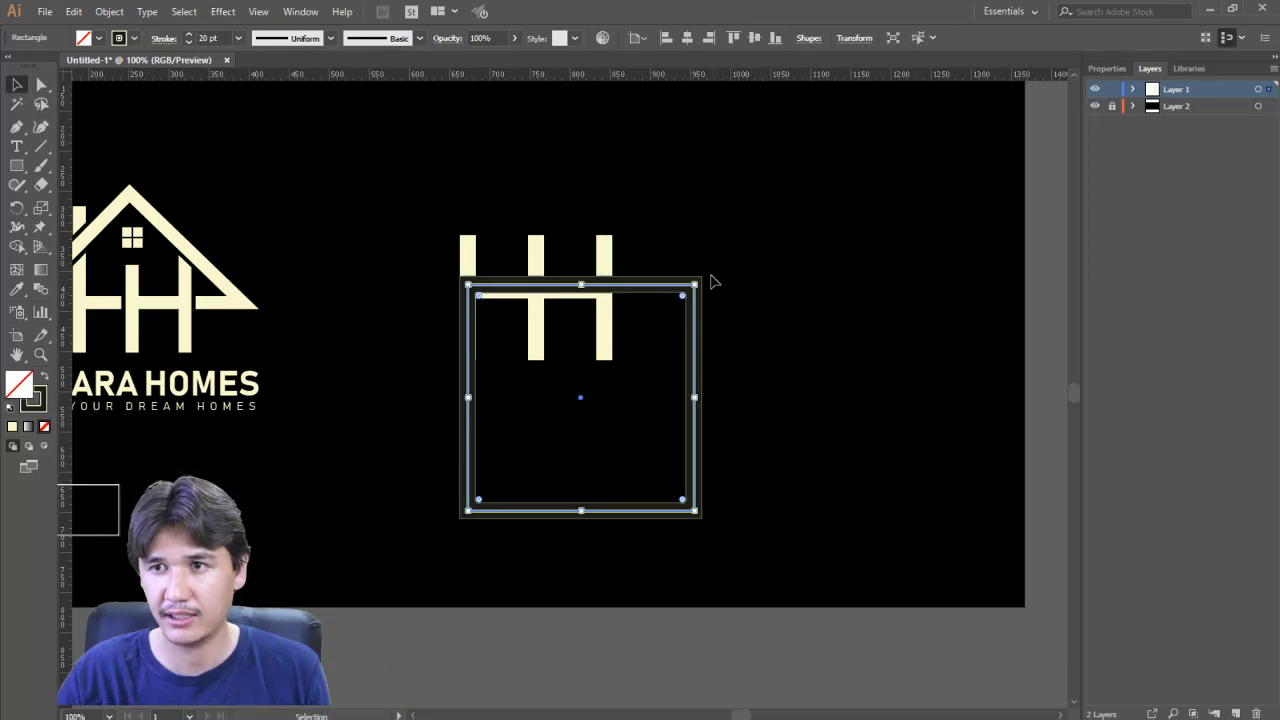
Rotate the square frame 45° into a diamond and centre it on the H
{"action": "left_click_drag", "start_coordinate": [703, 277], "coordinate": [744, 405]}
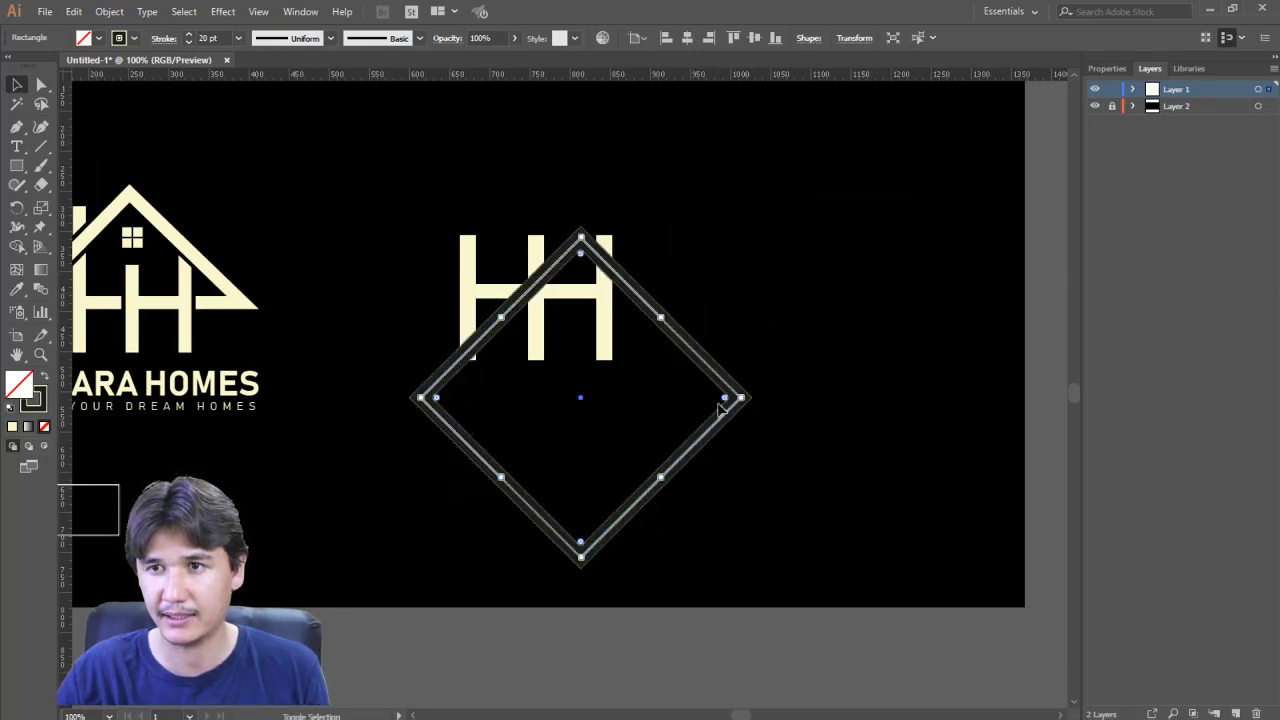
{"action": "left_click_drag", "start_coordinate": [678, 336], "coordinate": [633, 218]}
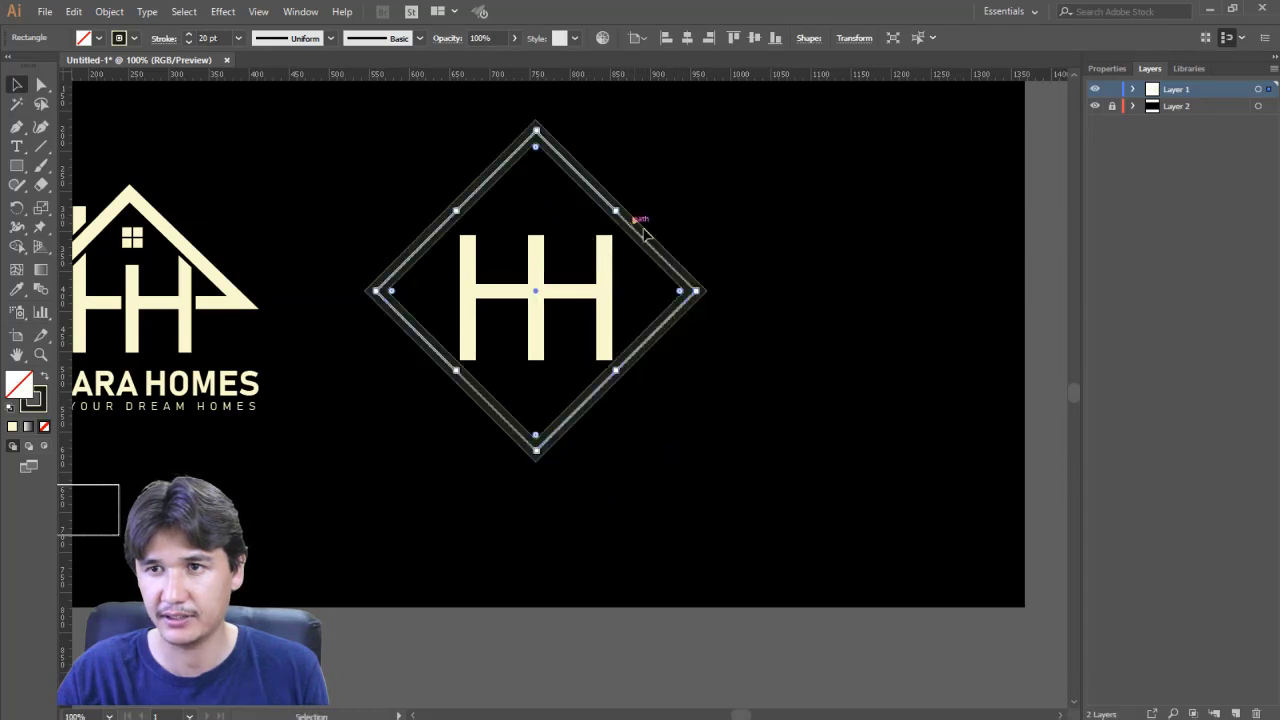
{"action": "scroll", "coordinate": [357, 271], "scroll_direction": "left", "scroll_amount": 3}
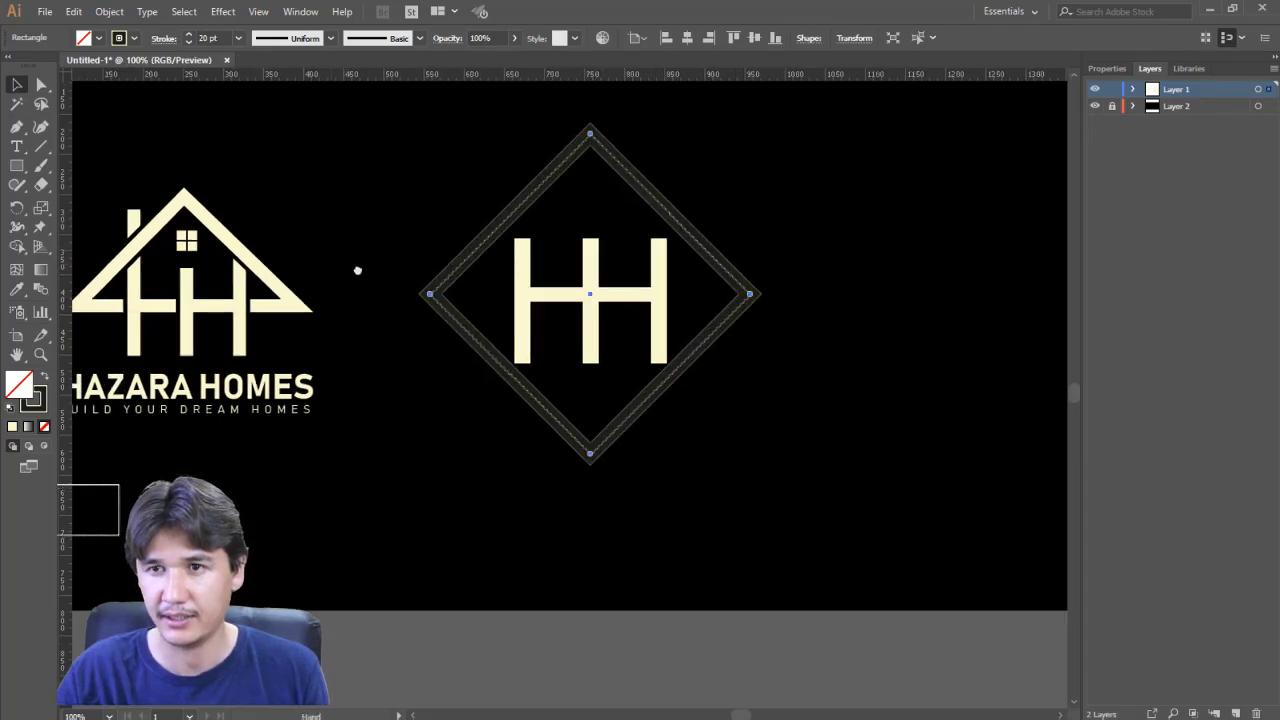
{"action": "scroll", "coordinate": [423, 294], "scroll_direction": "up", "scroll_amount": 1}
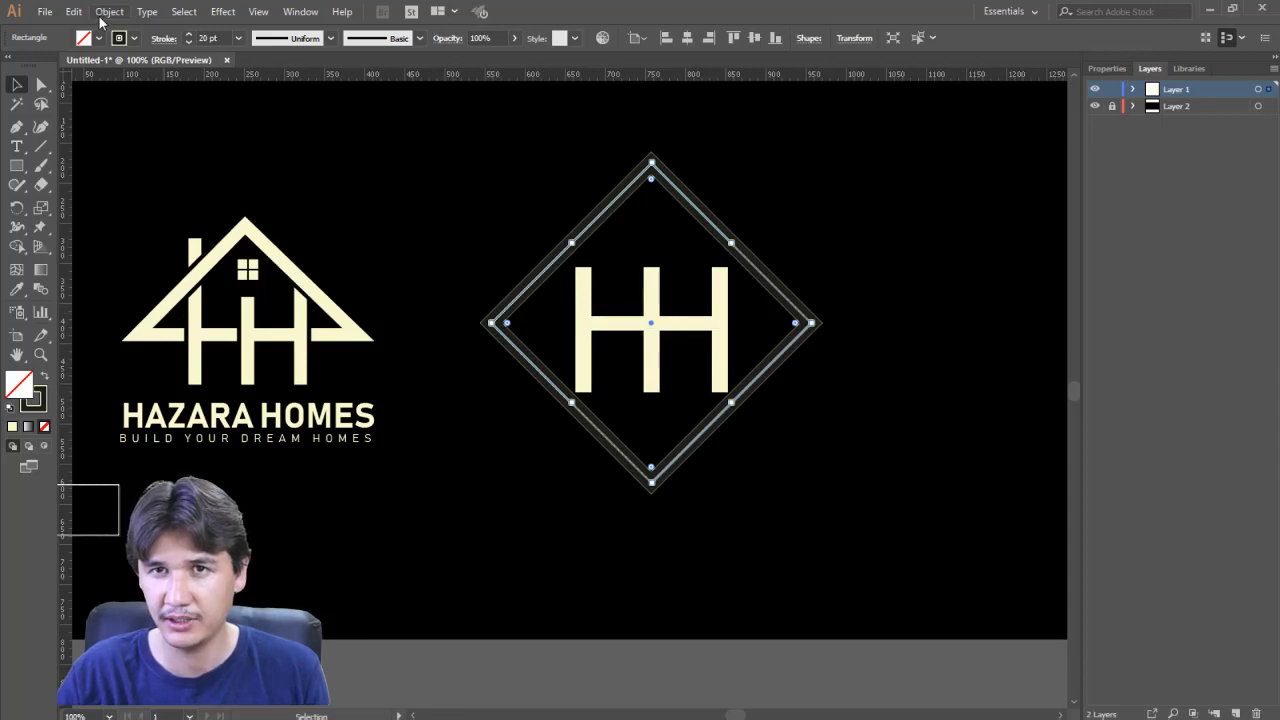
Convert the diamond's stroke into a filled shape with Object > Path > Outline Stroke
{"action": "right_click", "coordinate": [598, 240]}
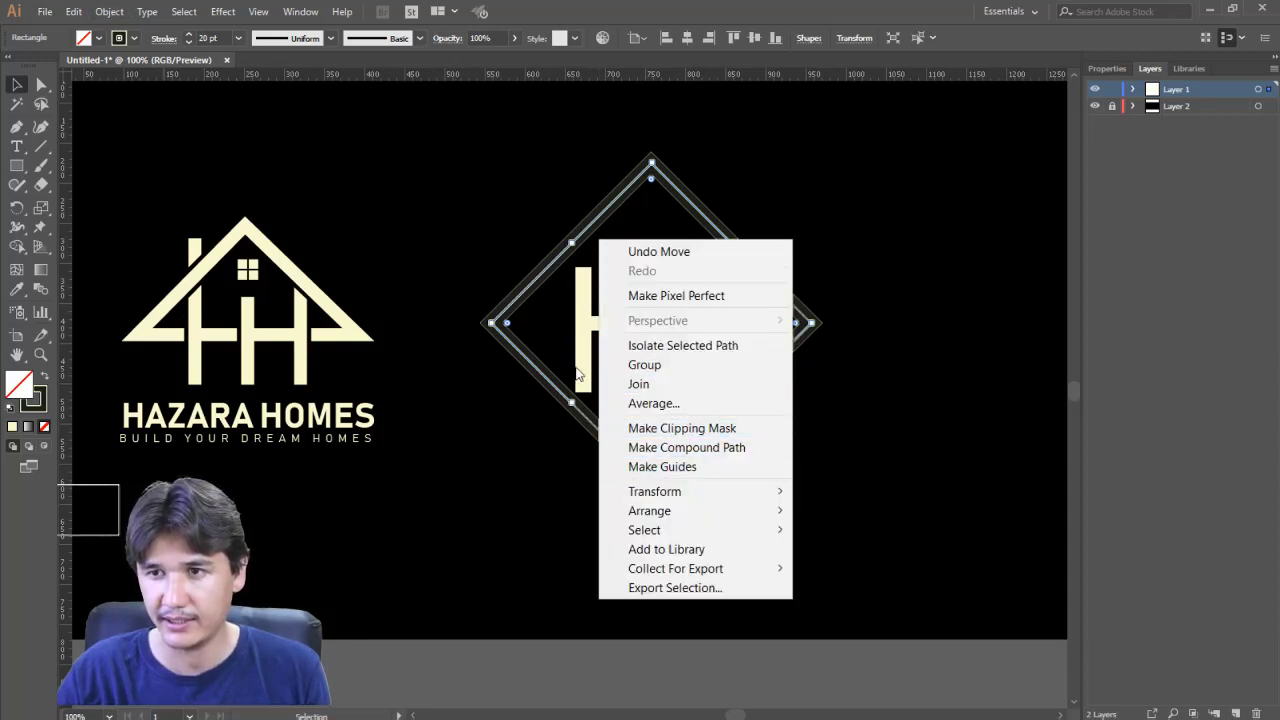
{"action": "mouse_move", "coordinate": [645, 497]}
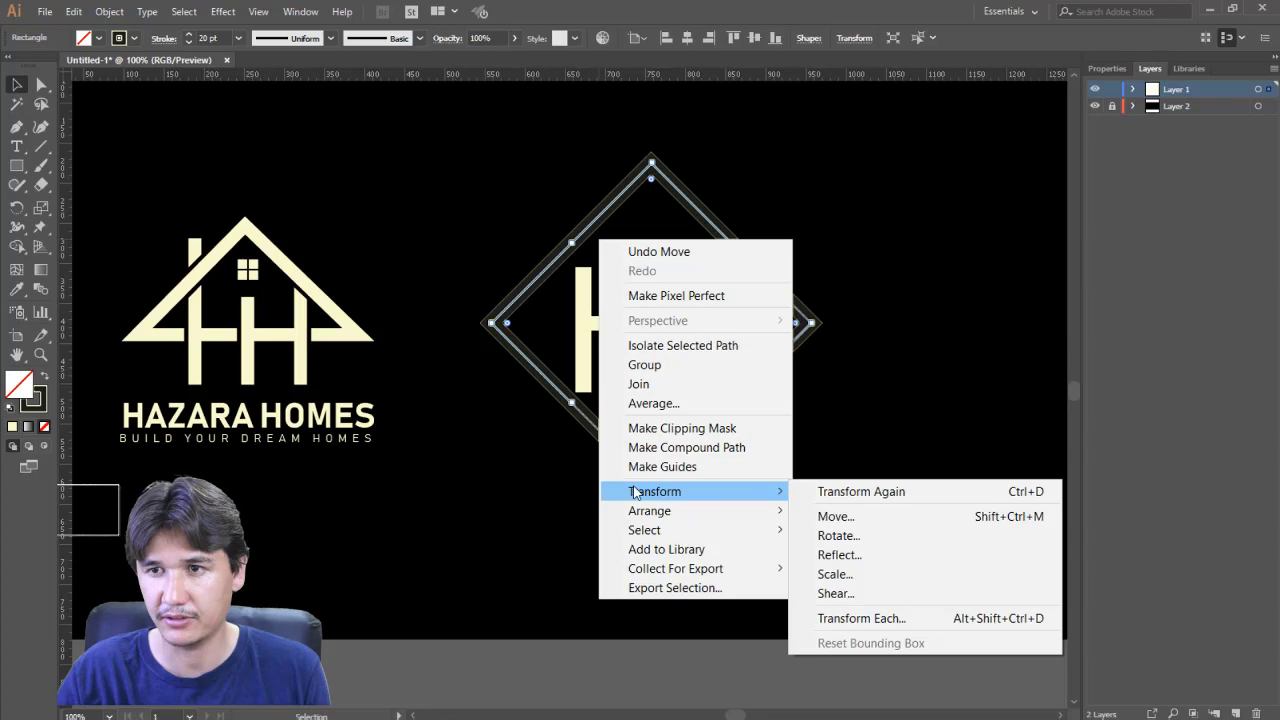
{"action": "left_click", "coordinate": [109, 11]}
{"action": "mouse_move", "coordinate": [162, 410]}
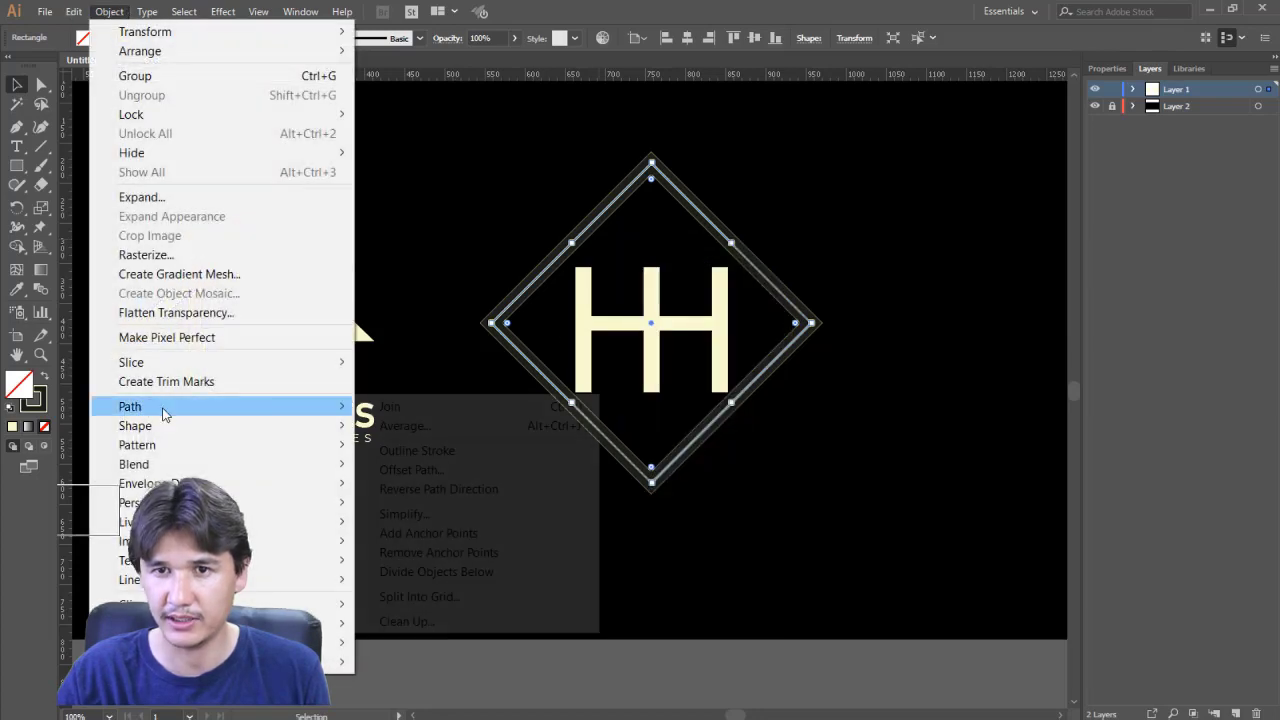
{"action": "left_click", "coordinate": [420, 451]}
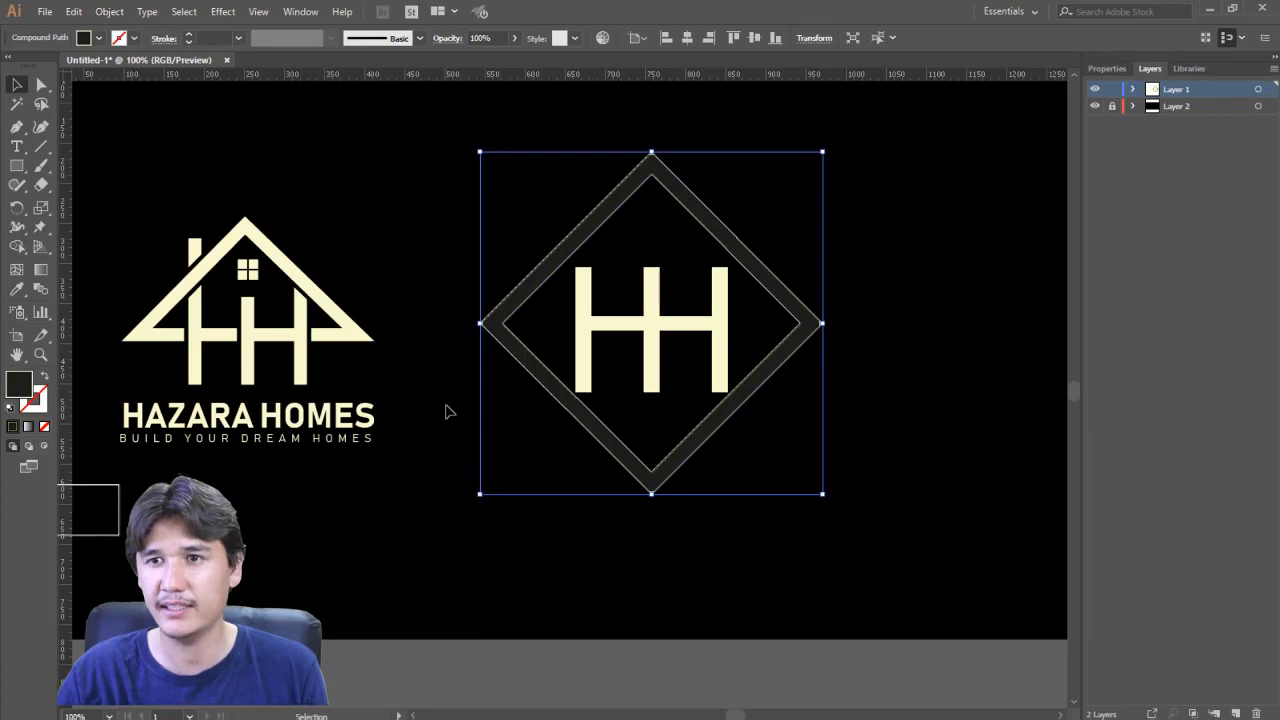
{"action": "left_click", "coordinate": [449, 411]}
{"action": "left_click", "coordinate": [16, 165]}
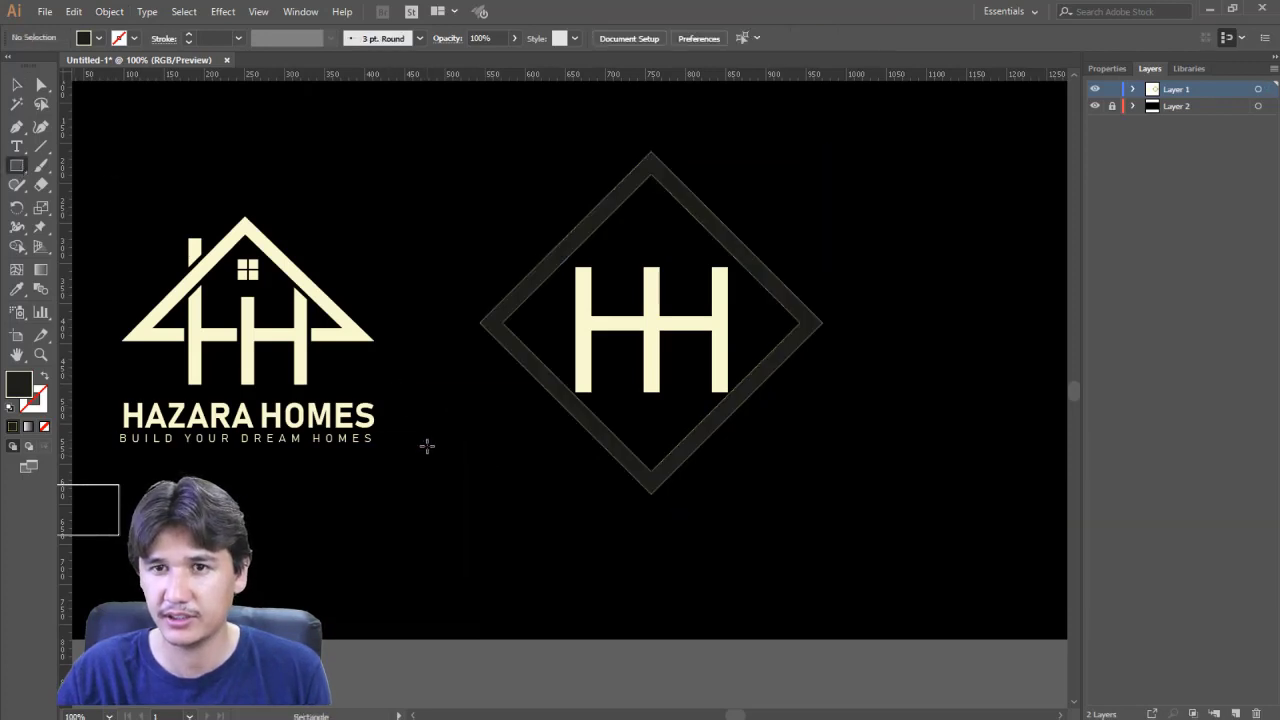
Cover the diamond's lower half with a rectangle and subtract it using Pathfinder Minus Front
{"action": "left_click_drag", "start_coordinate": [363, 486], "coordinate": [949, 321]}
{"action": "left_click", "coordinate": [16, 85]}
{"action": "left_click", "coordinate": [710, 218], "text": "shift"}
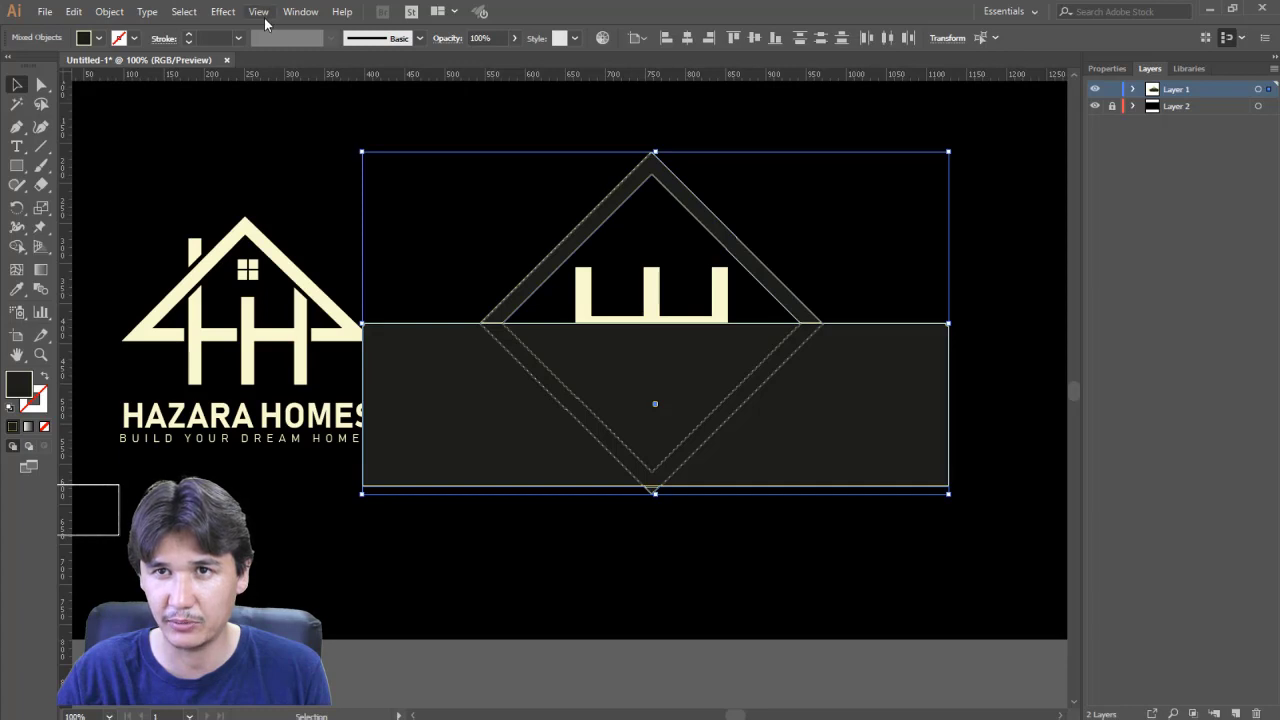
{"action": "left_click", "coordinate": [300, 11]}
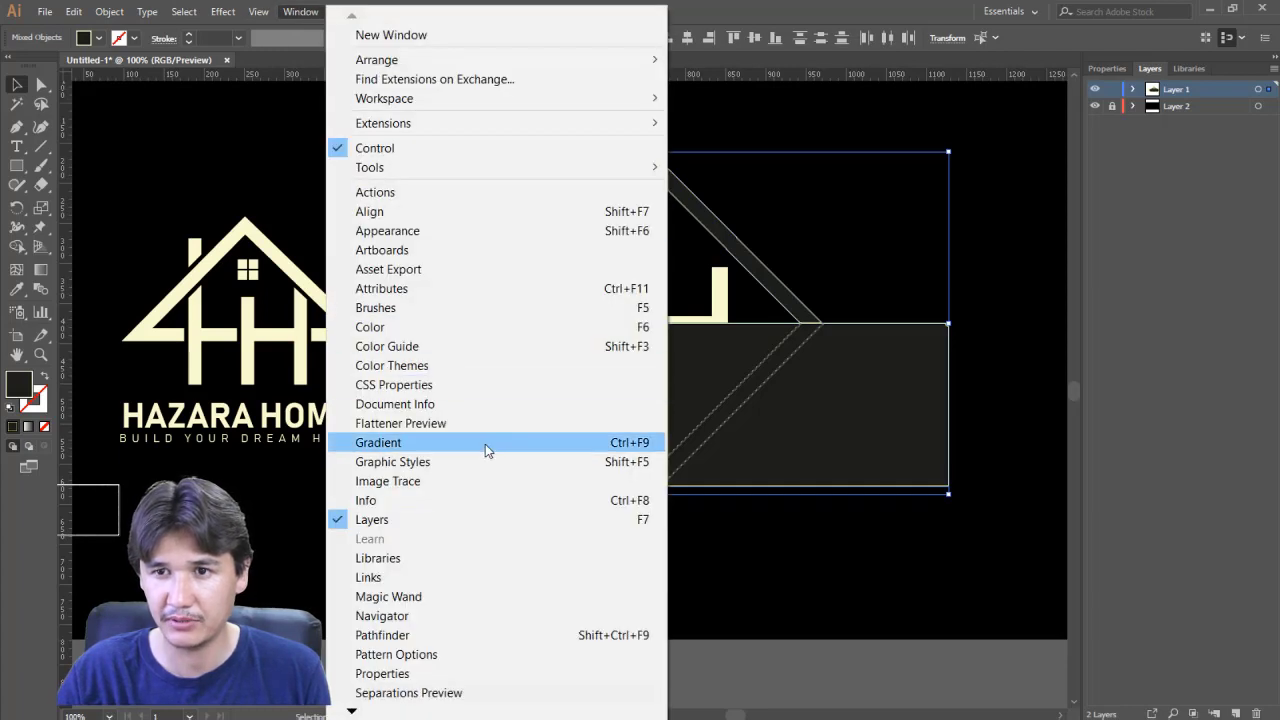
{"action": "left_click", "coordinate": [441, 643]}
{"action": "left_click", "coordinate": [848, 242]}
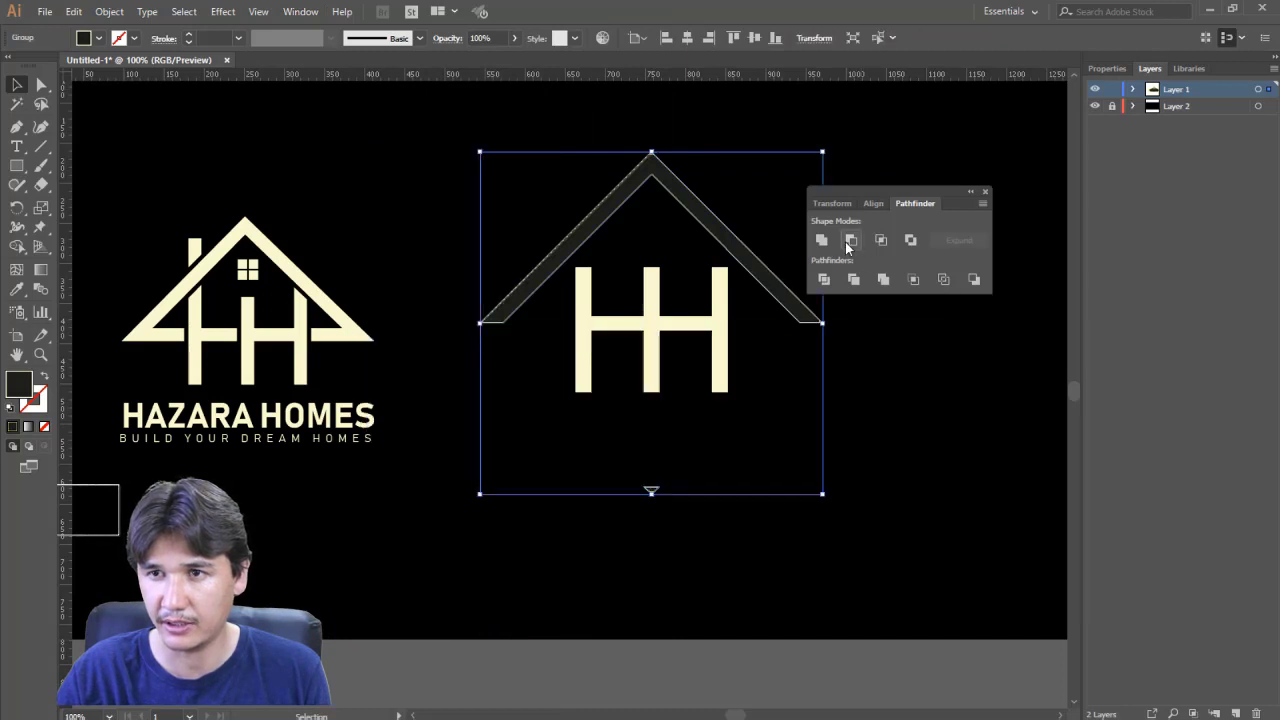
{"action": "left_click", "coordinate": [857, 463]}
Widen the H crossbar to the roof's width and select its left-end anchor points
{"action": "key", "text": "z"}
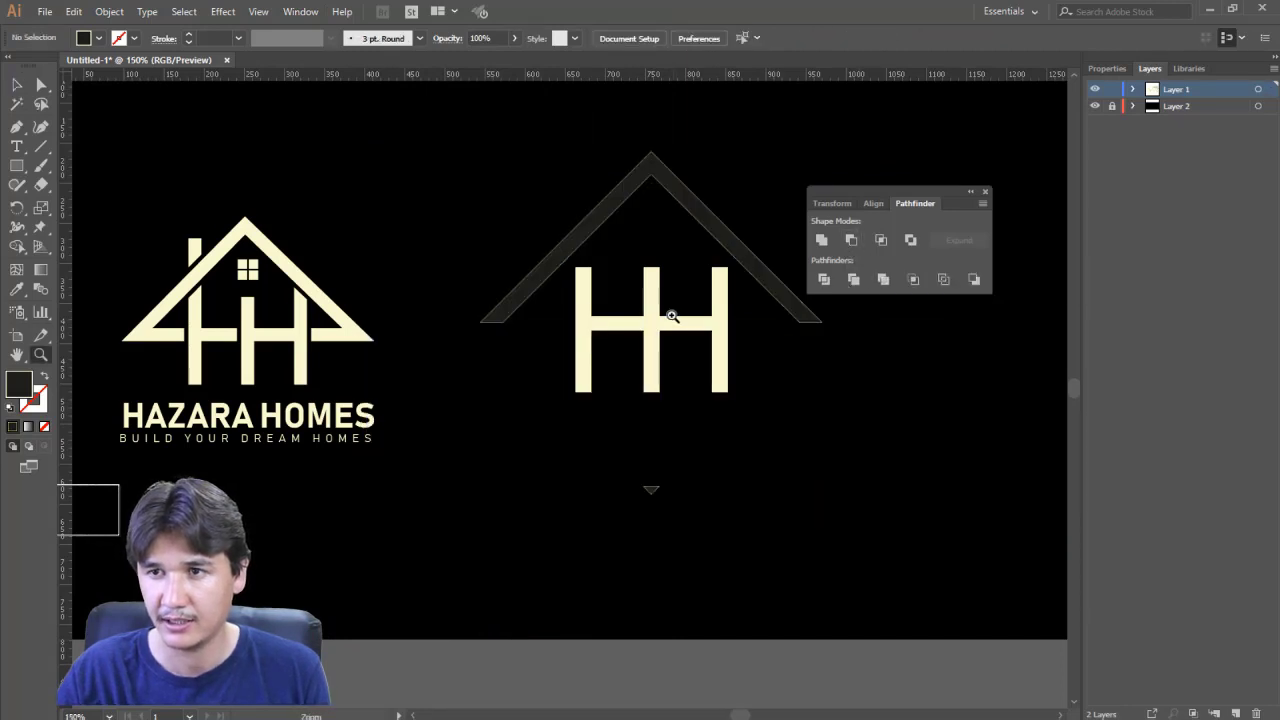
{"action": "left_click", "coordinate": [671, 316]}
{"action": "left_click", "coordinate": [16, 85]}
{"action": "left_click", "coordinate": [551, 408]}
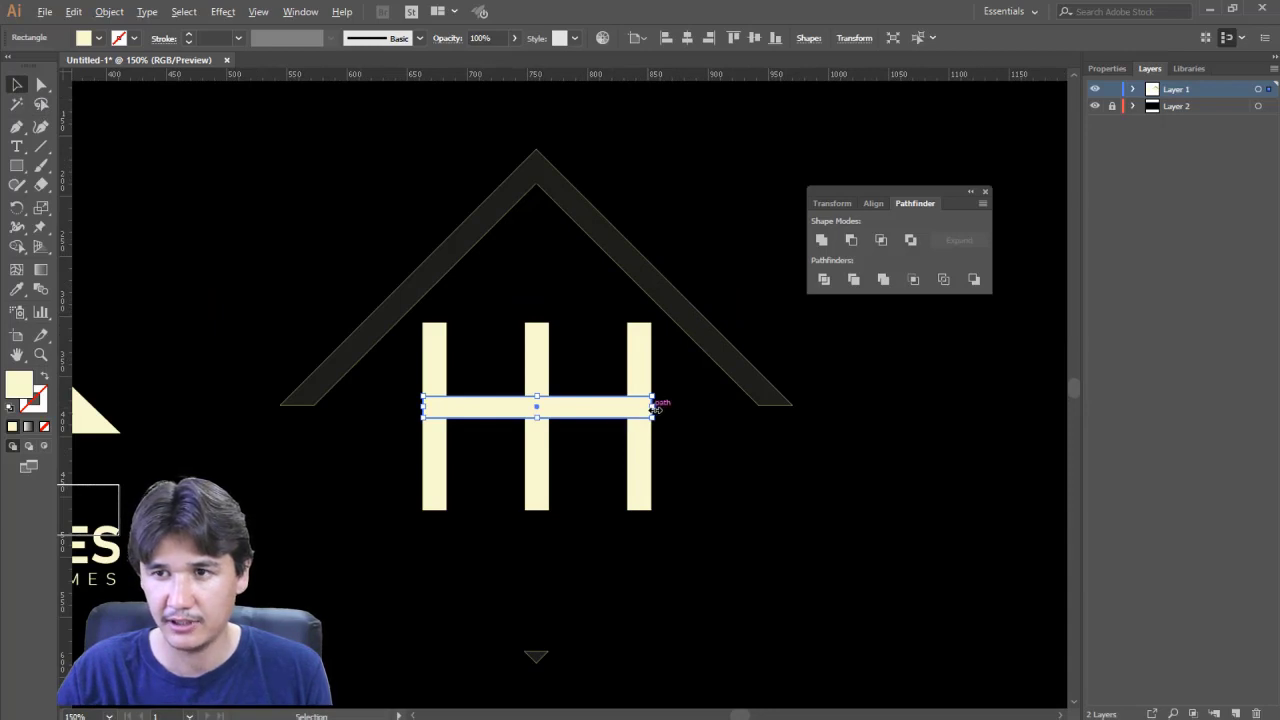
{"action": "left_click_drag", "start_coordinate": [655, 408], "coordinate": [784, 404]}
{"action": "left_click", "coordinate": [613, 422]}
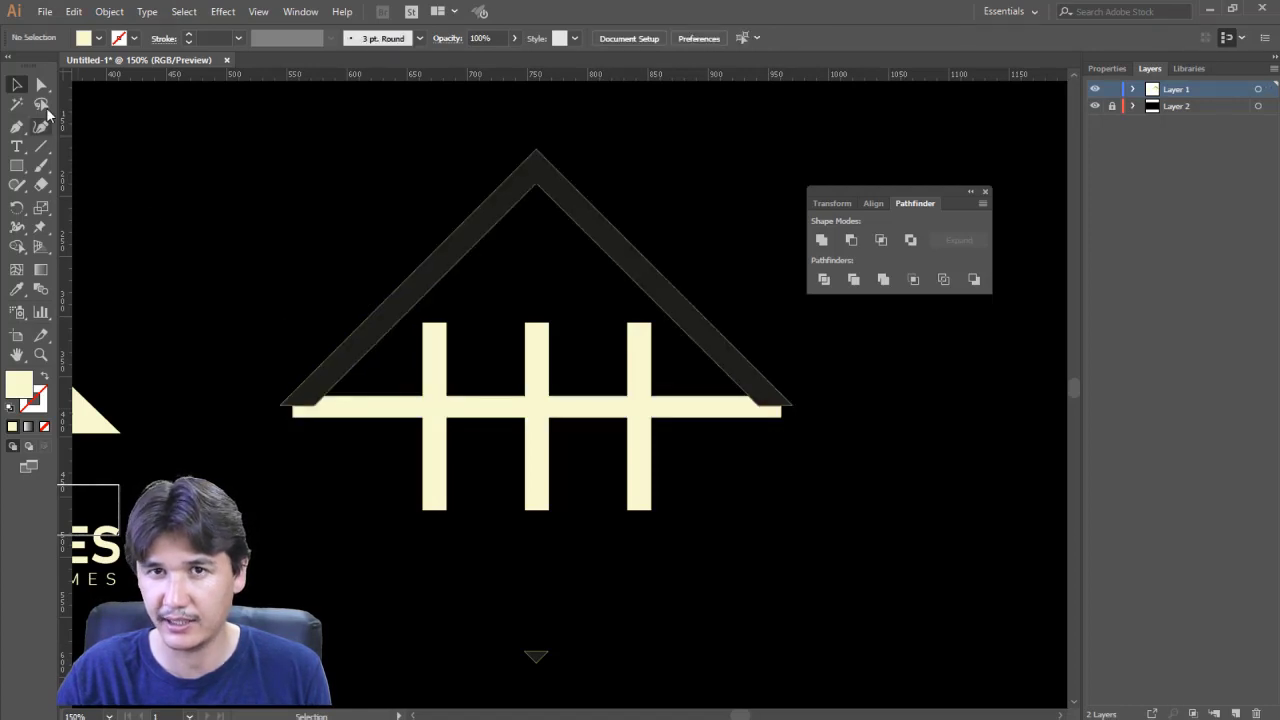
{"action": "left_click", "coordinate": [41, 85]}
{"action": "left_click_drag", "start_coordinate": [310, 408], "coordinate": [268, 424]}
{"action": "left_click", "coordinate": [291, 418]}
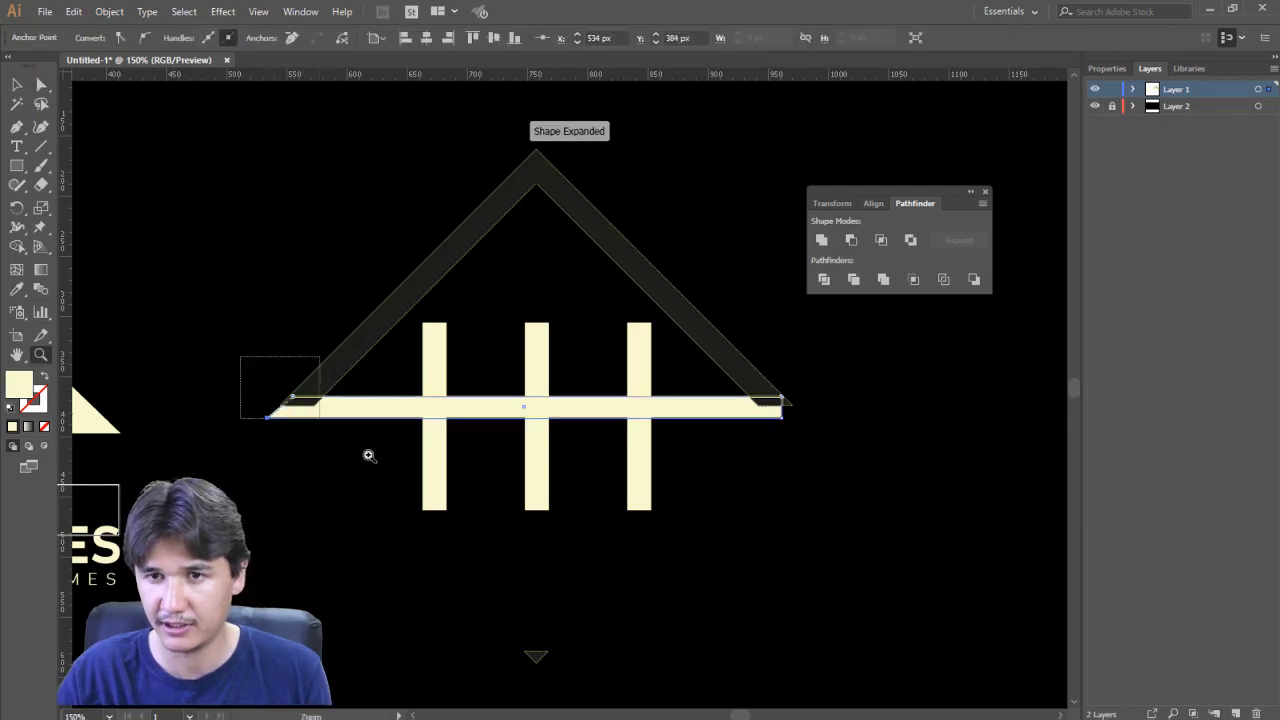
Slide the crossbar's left corner anchor so it meets the roof edge
{"action": "scroll", "coordinate": [366, 451], "scroll_direction": "up", "scroll_amount": 5}
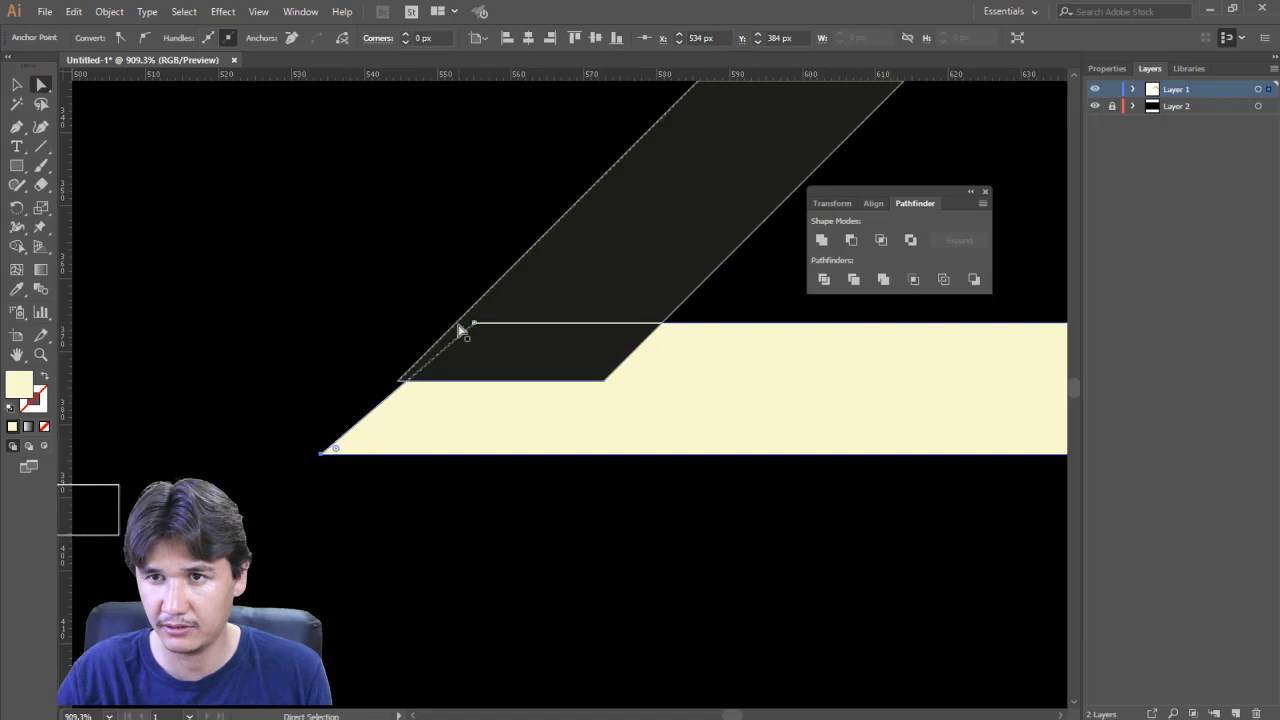
{"action": "left_click_drag", "start_coordinate": [474, 325], "coordinate": [466, 320]}
{"action": "key", "text": "z"}
{"action": "left_click_drag", "start_coordinate": [483, 494], "coordinate": [623, 583]}
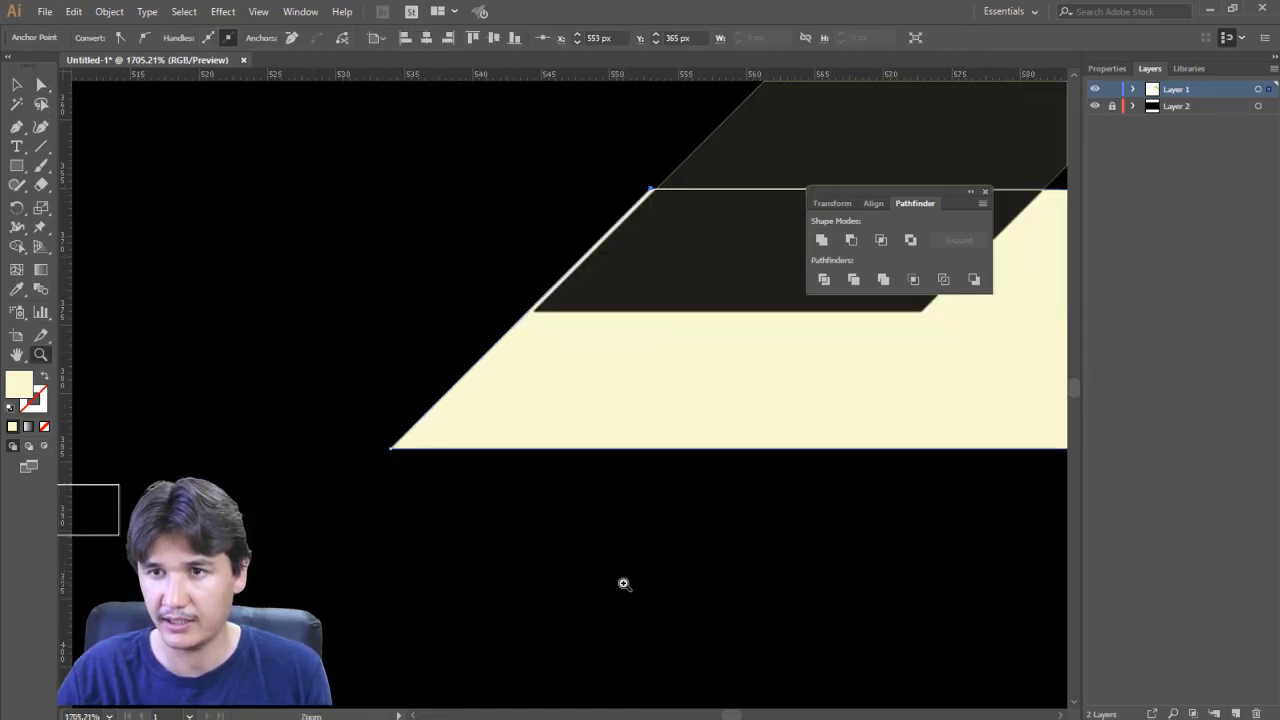
{"action": "left_click", "coordinate": [729, 234]}
{"action": "left_click_drag", "start_coordinate": [566, 362], "coordinate": [614, 237]}
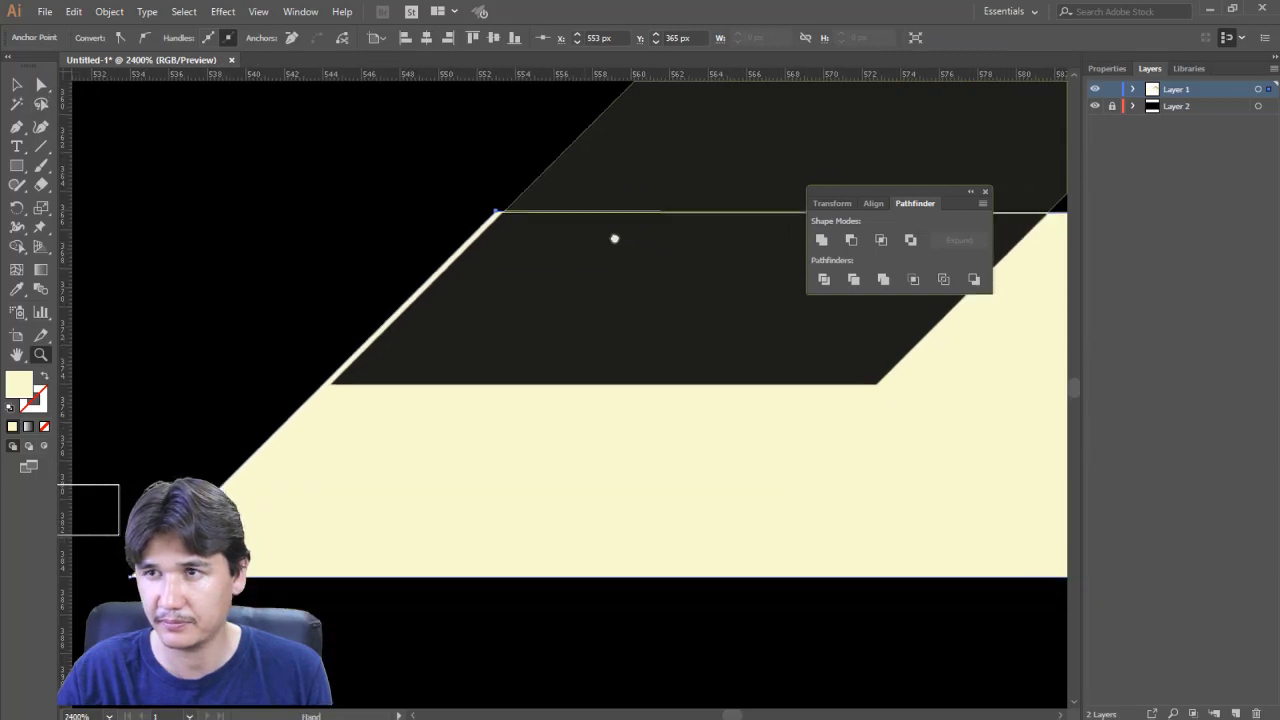
{"action": "key", "text": "a"}
{"action": "left_click_drag", "start_coordinate": [500, 200], "coordinate": [505, 201]}
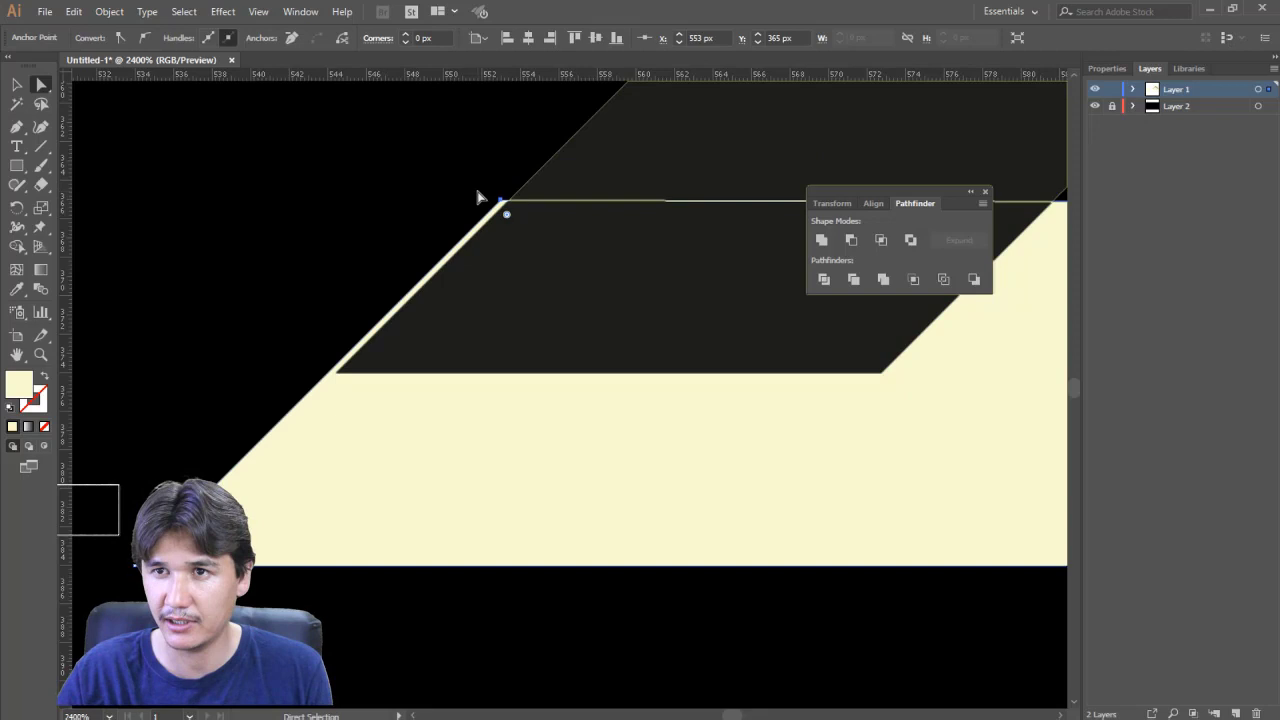
{"action": "left_click_drag", "start_coordinate": [501, 203], "coordinate": [511, 201]}
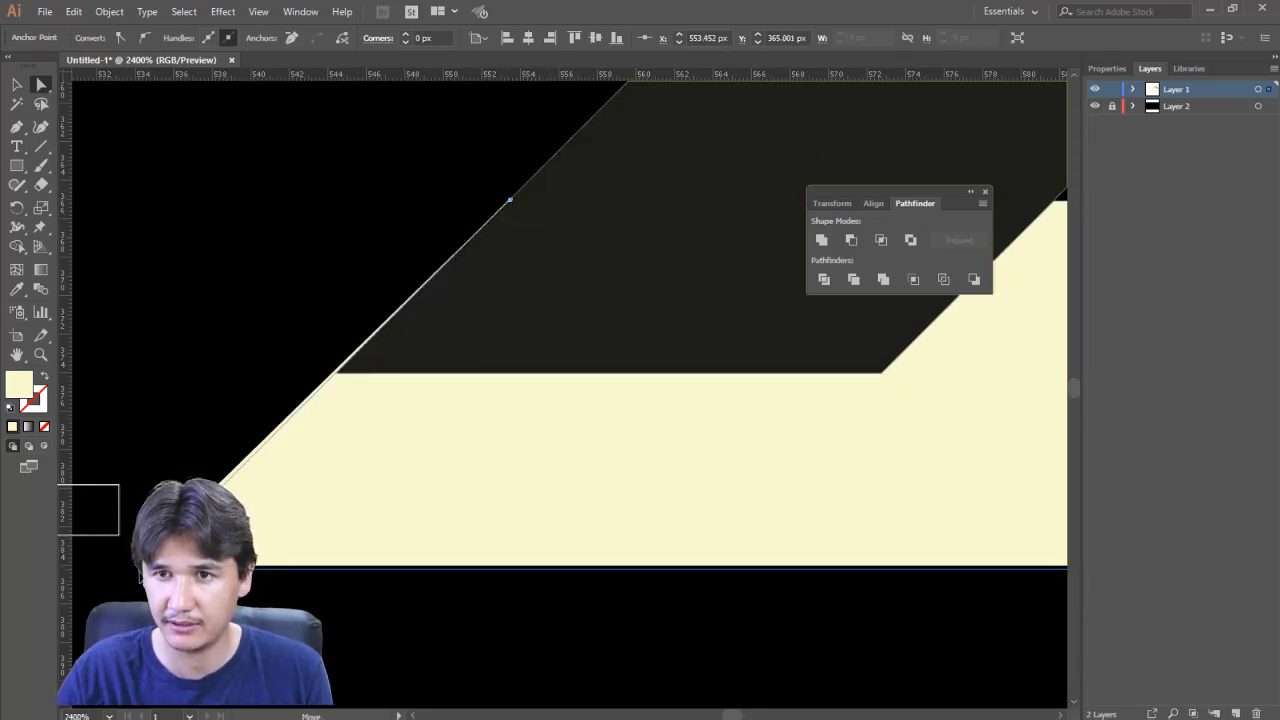
{"action": "left_click", "coordinate": [509, 200]}
Lower the roof's bottom-right anchors so its right leg meets the crossbar
{"action": "key", "text": "z"}
{"action": "left_click", "coordinate": [745, 415], "text": "alt"}
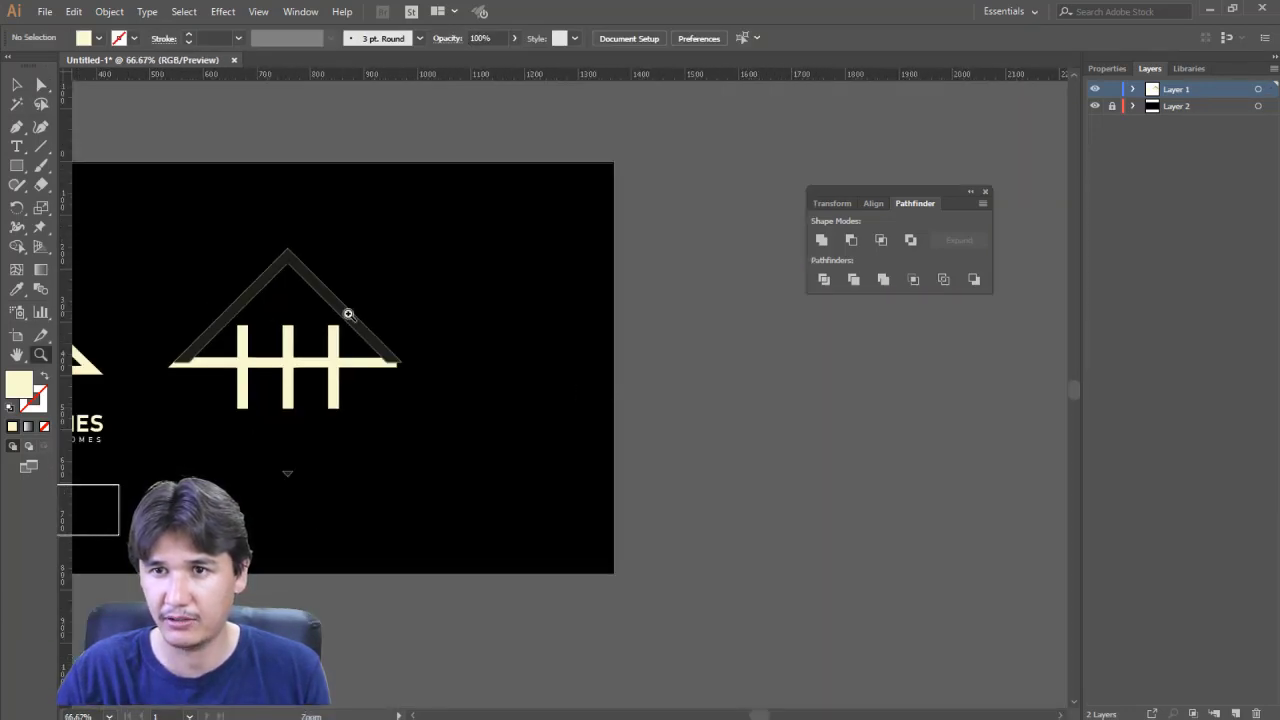
{"action": "left_click_drag", "start_coordinate": [348, 314], "coordinate": [468, 404]}
{"action": "left_click", "coordinate": [505, 440]}
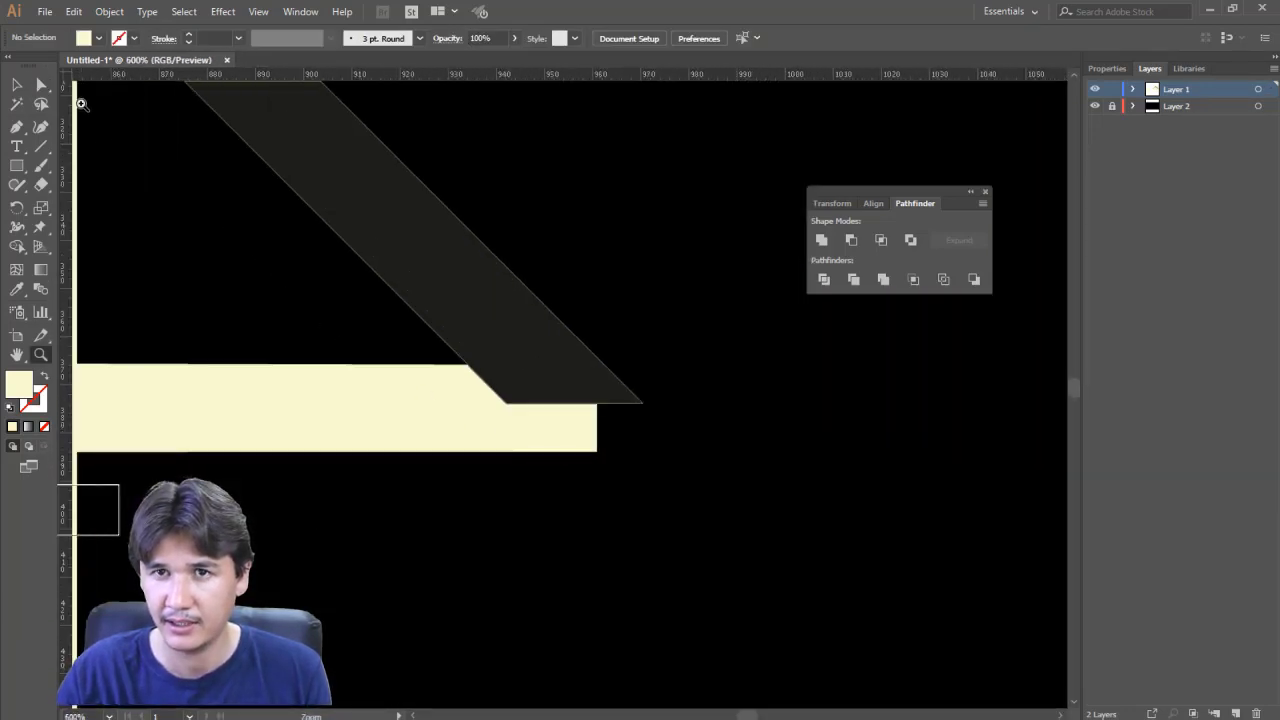
{"action": "key", "text": "a"}
{"action": "left_click", "coordinate": [643, 403]}
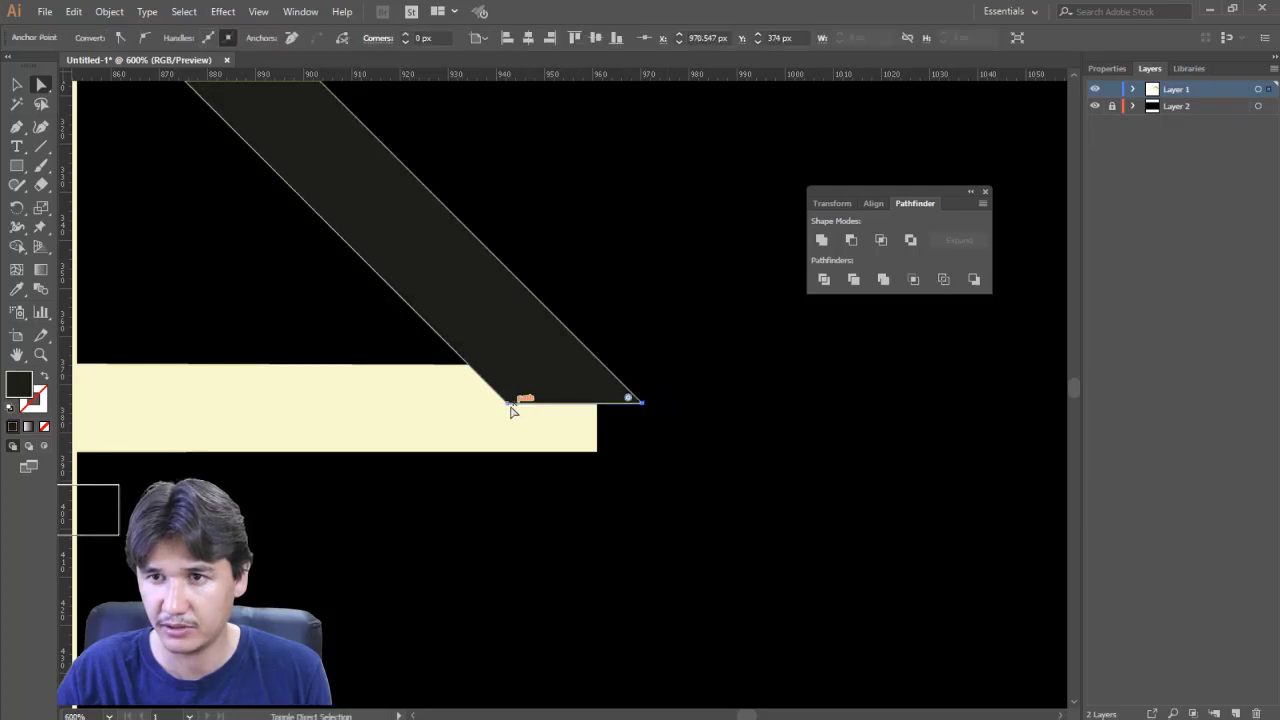
{"action": "left_click", "coordinate": [508, 404], "text": "shift"}
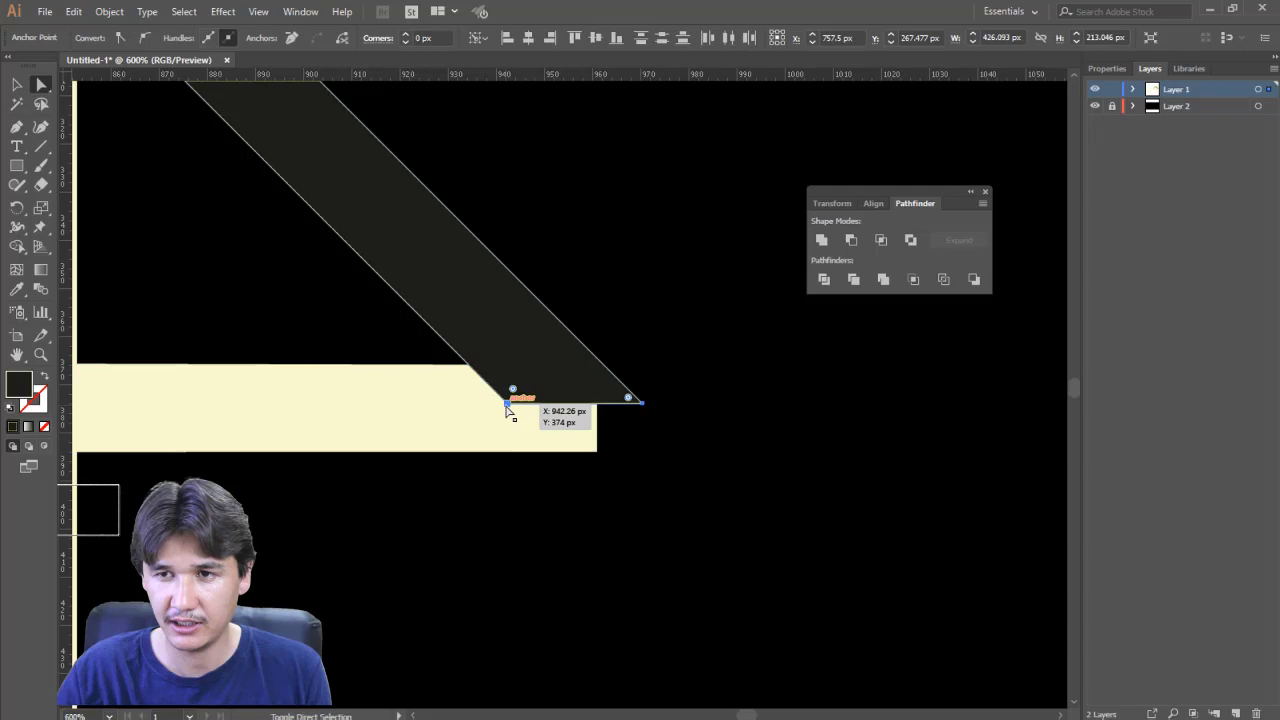
{"action": "left_click_drag", "start_coordinate": [644, 406], "coordinate": [691, 457]}
Deselect the roof and zoom back out to show the whole artboard
{"action": "left_click", "coordinate": [700, 411]}
{"action": "key", "text": "z"}
{"action": "left_click", "coordinate": [418, 372], "text": "alt"}
{"action": "left_click", "coordinate": [418, 372], "text": "alt"}
{"action": "left_click", "coordinate": [418, 372], "text": "alt"}
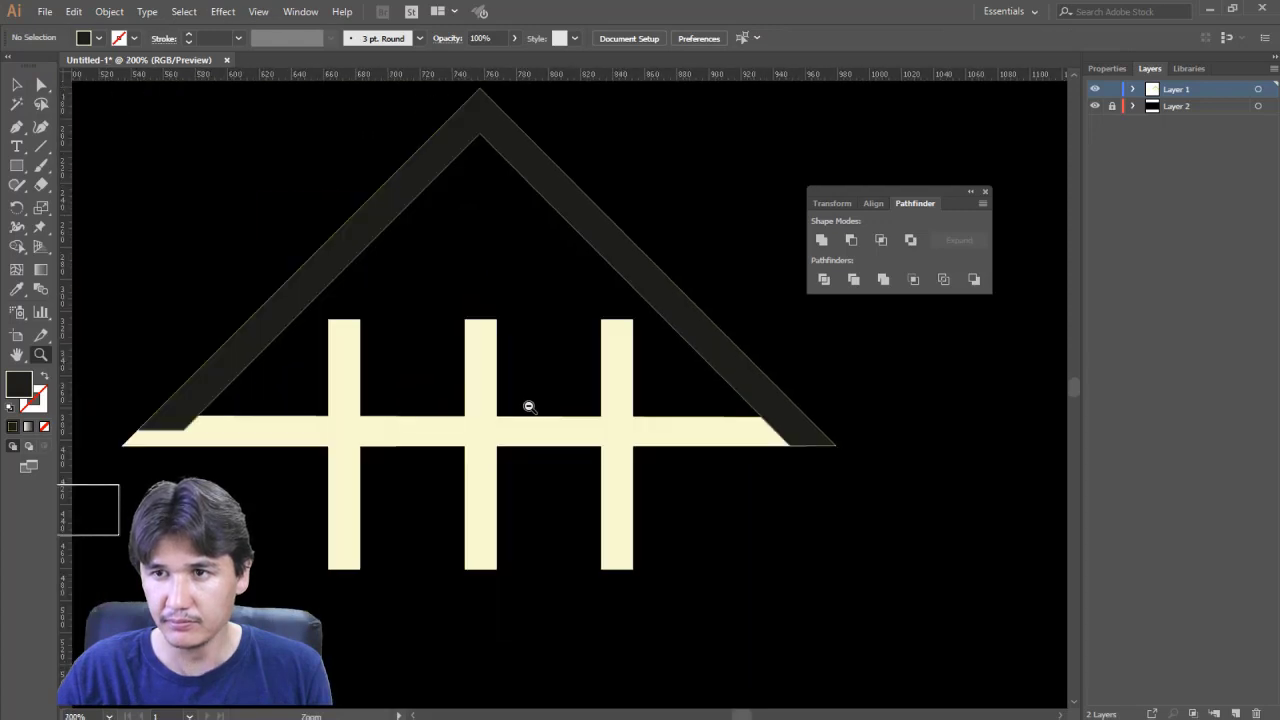
{"action": "left_click", "coordinate": [529, 406], "text": "alt"}
{"action": "left_click", "coordinate": [531, 408], "text": "alt"}
{"action": "left_click", "coordinate": [531, 408], "text": "alt"}
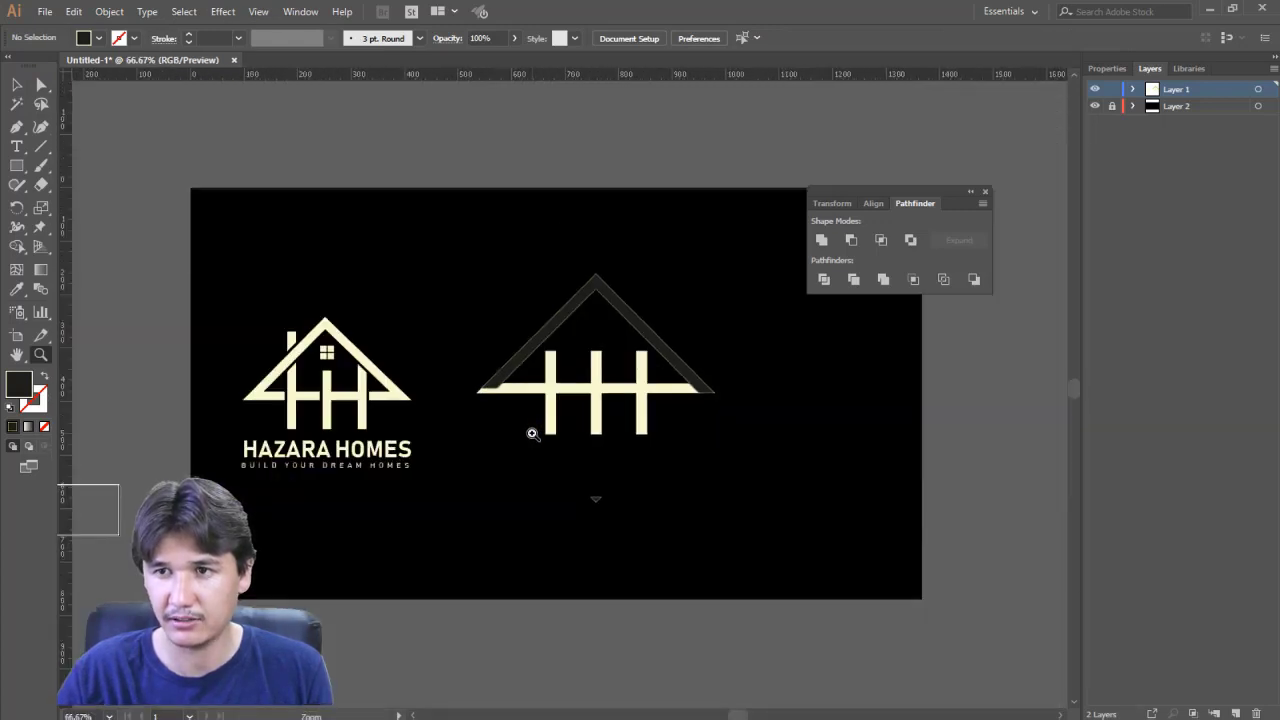
Delete the stray small triangle below the house
{"action": "key", "text": "a"}
{"action": "left_click_drag", "start_coordinate": [551, 502], "coordinate": [702, 560]}
{"action": "key", "text": "Delete"}
Drag the left stem's top anchors up above the roof to form a chimney
{"action": "key", "text": "z"}
{"action": "left_click_drag", "start_coordinate": [417, 251], "coordinate": [808, 463]}
{"action": "left_click", "coordinate": [557, 452], "text": "alt"}
{"action": "left_click", "coordinate": [557, 452], "text": "alt"}
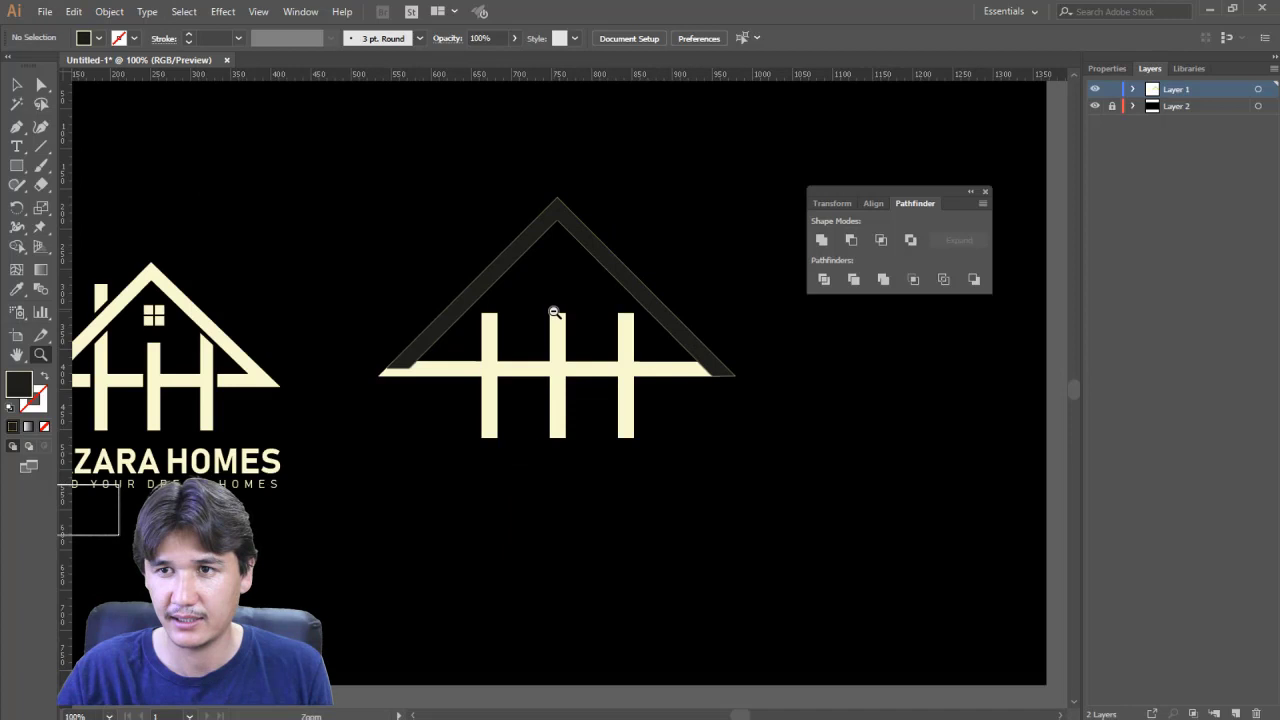
{"action": "left_click", "coordinate": [556, 311], "text": "alt"}
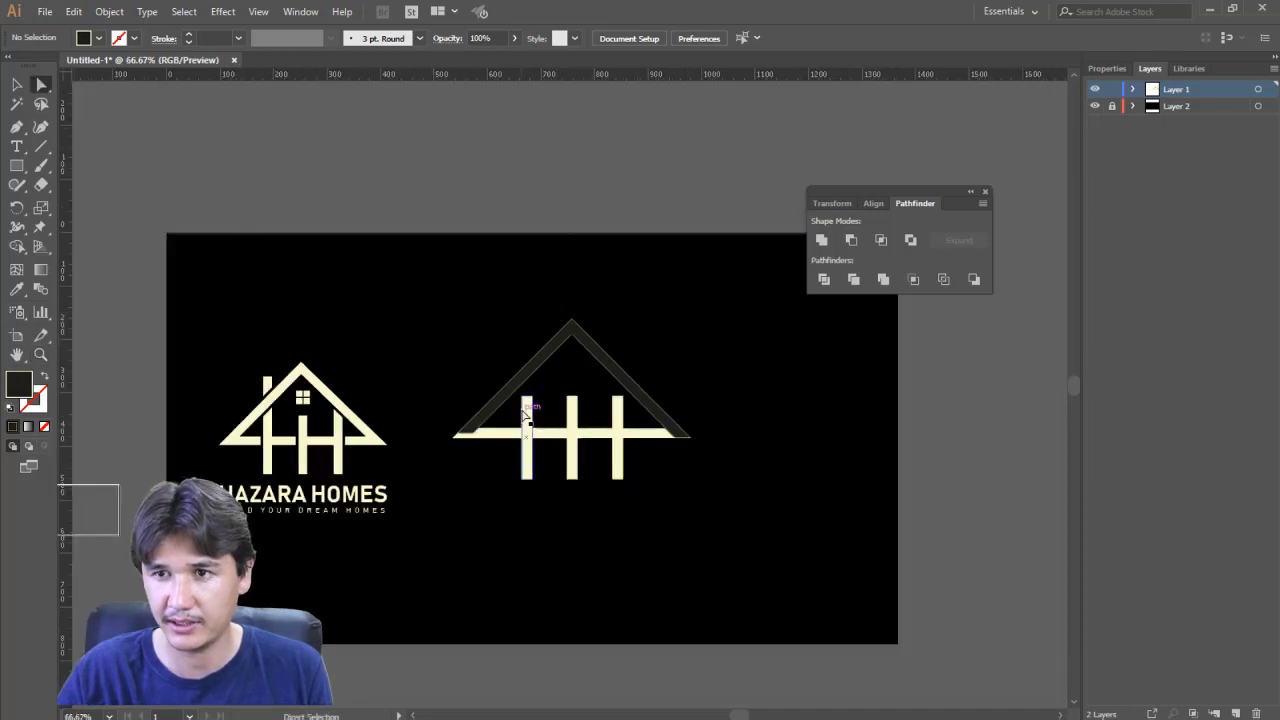
{"action": "left_click_drag", "start_coordinate": [418, 301], "coordinate": [765, 541]}
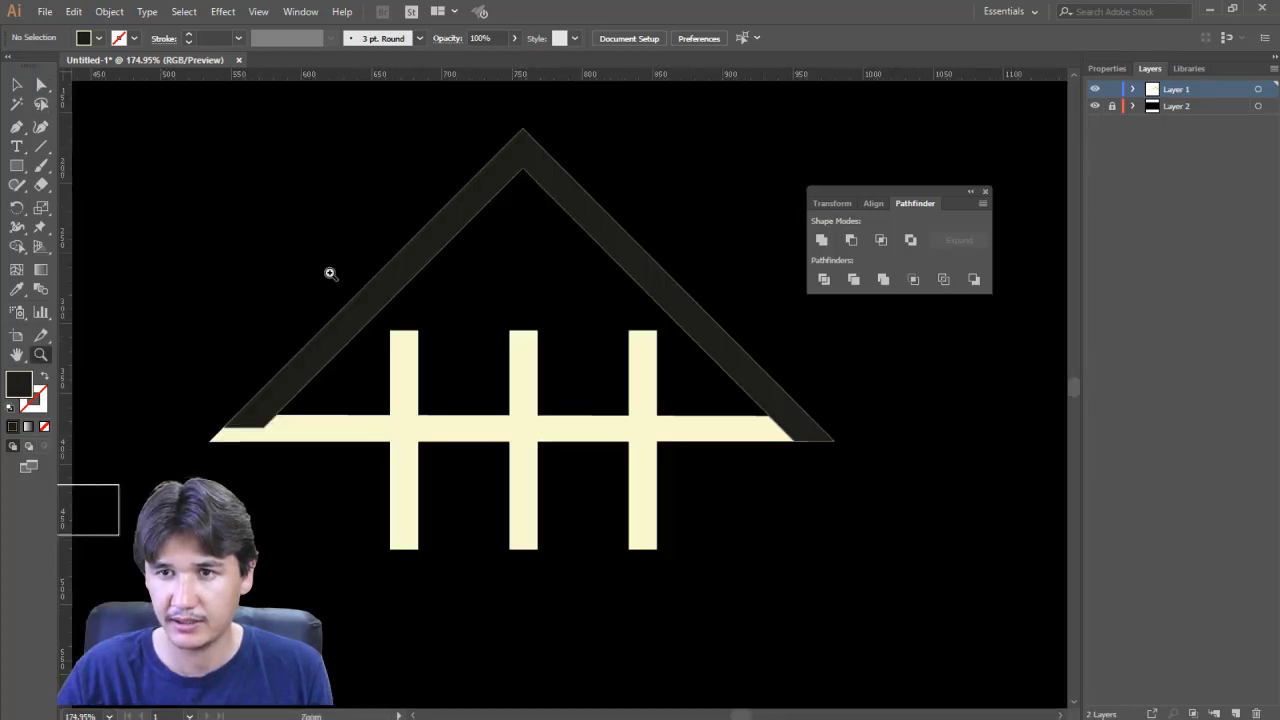
{"action": "left_click", "coordinate": [48, 86]}
{"action": "left_click", "coordinate": [416, 364]}
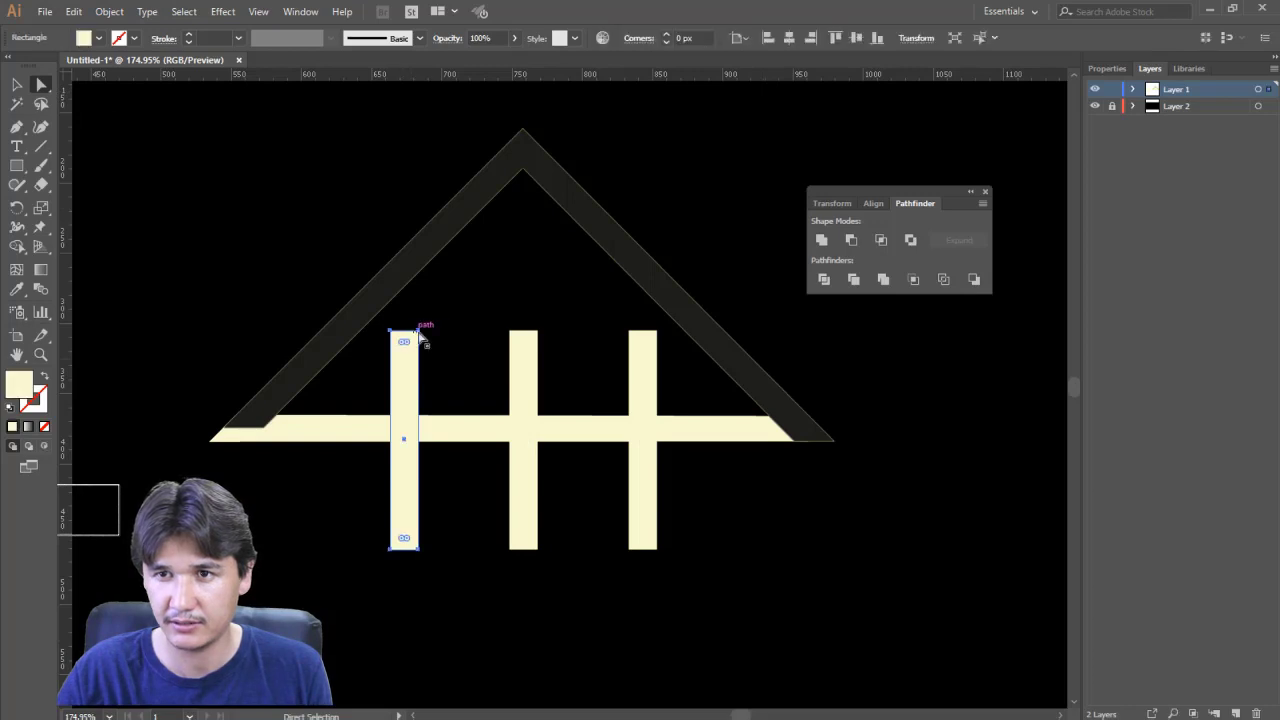
{"action": "left_click_drag", "start_coordinate": [422, 325], "coordinate": [388, 349]}
{"action": "mouse_move", "coordinate": [441, 292]}
{"action": "left_mouse_down"}
{"action": "mouse_move", "coordinate": [463, 414]}
{"action": "mouse_move", "coordinate": [446, 446]}
{"action": "mouse_move", "coordinate": [445, 304]}
{"action": "left_mouse_up"}
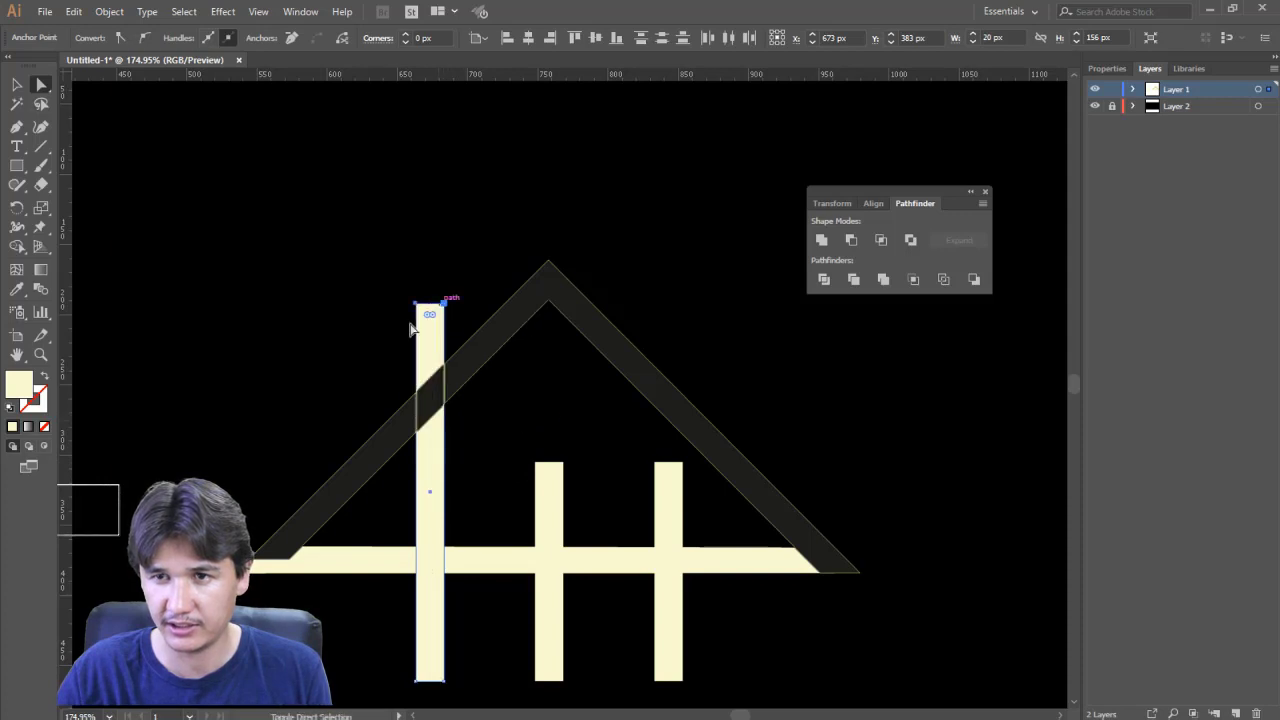
{"action": "left_click", "coordinate": [369, 366]}
Turn the dark roof cream by sampling the colour of the bars
{"action": "left_click", "coordinate": [370, 370], "text": "alt"}
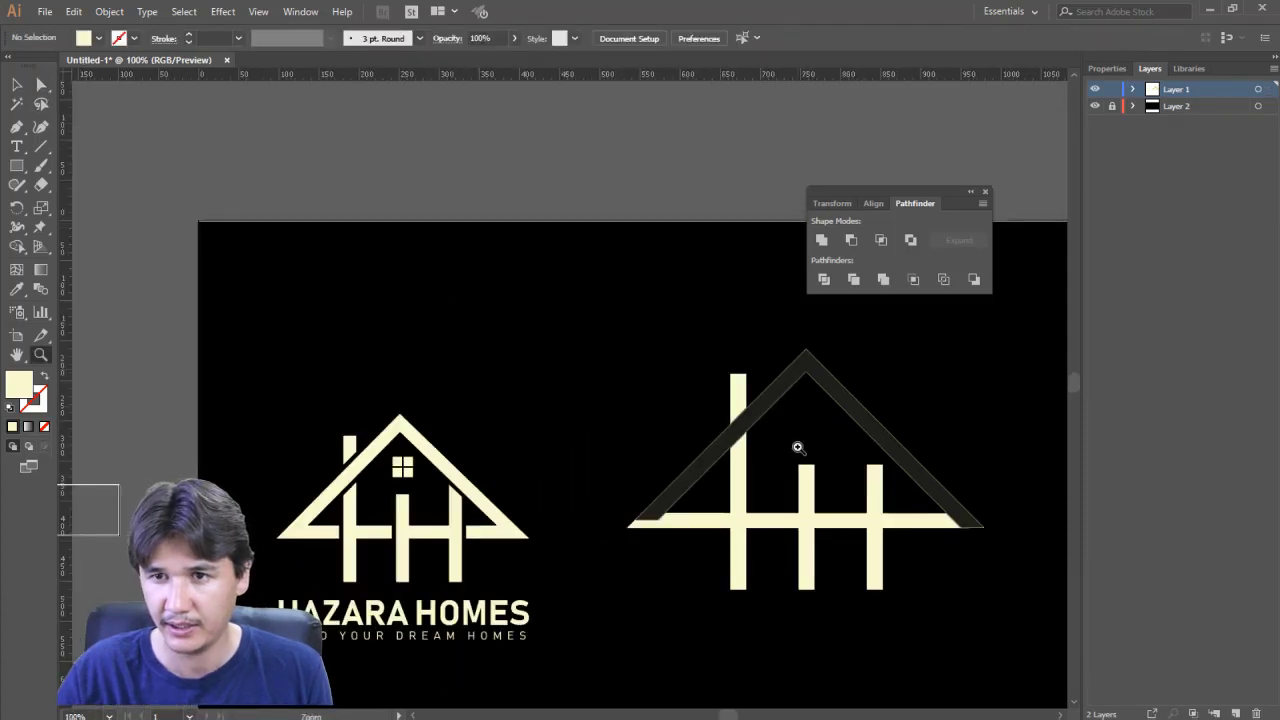
{"action": "left_click_drag", "start_coordinate": [828, 455], "coordinate": [761, 437]}
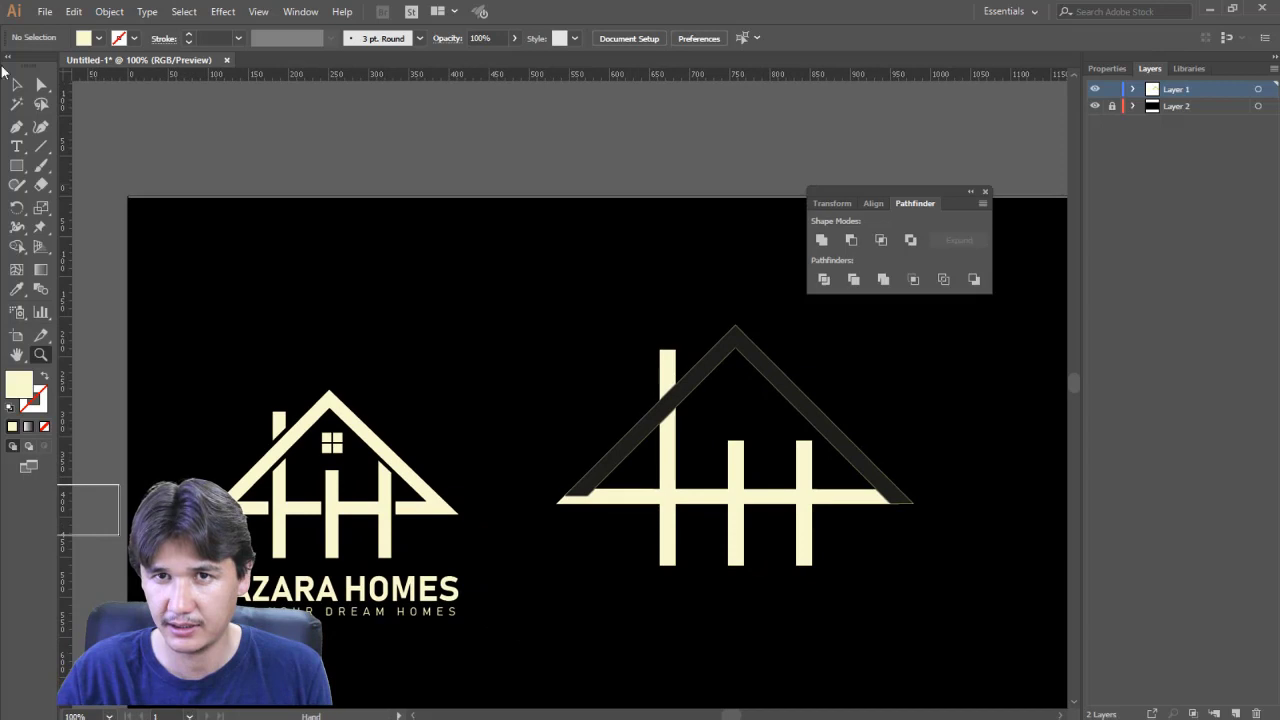
{"action": "left_click", "coordinate": [44, 89]}
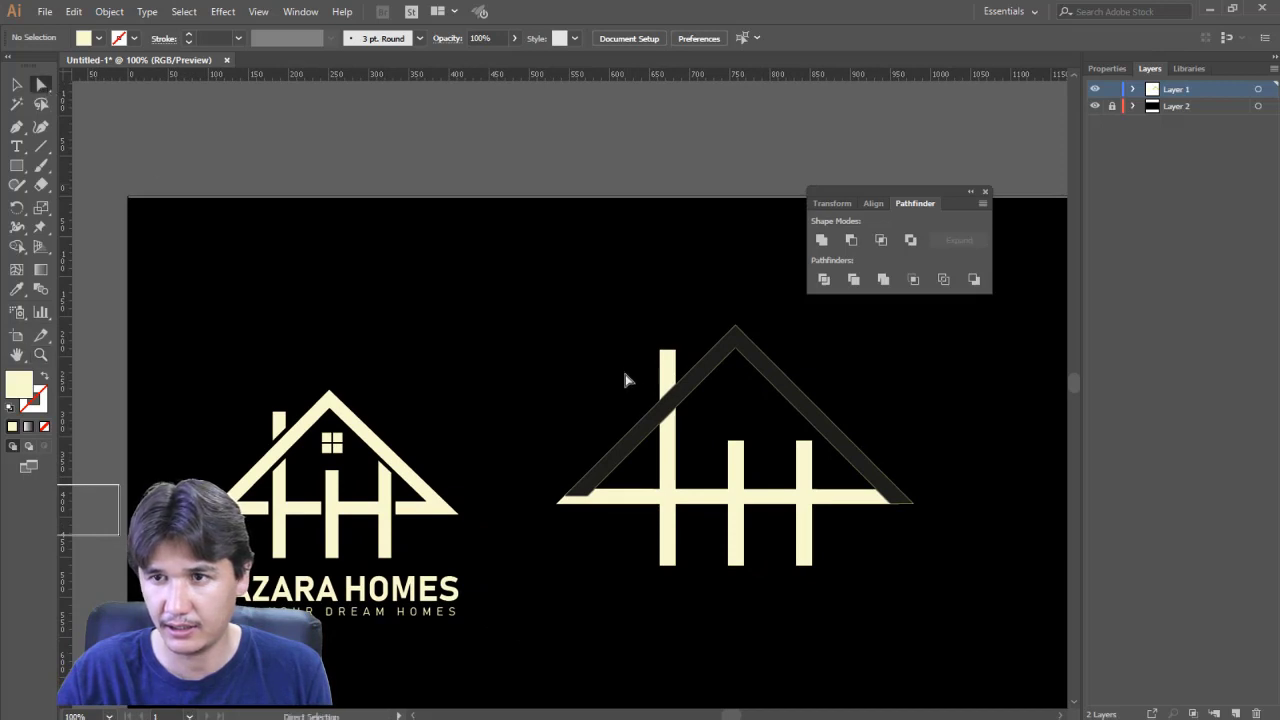
{"action": "left_click", "coordinate": [692, 388]}
{"action": "left_click", "coordinate": [16, 289]}
{"action": "left_click", "coordinate": [667, 410]}
{"action": "left_click", "coordinate": [38, 89]}
{"action": "left_click", "coordinate": [480, 308]}
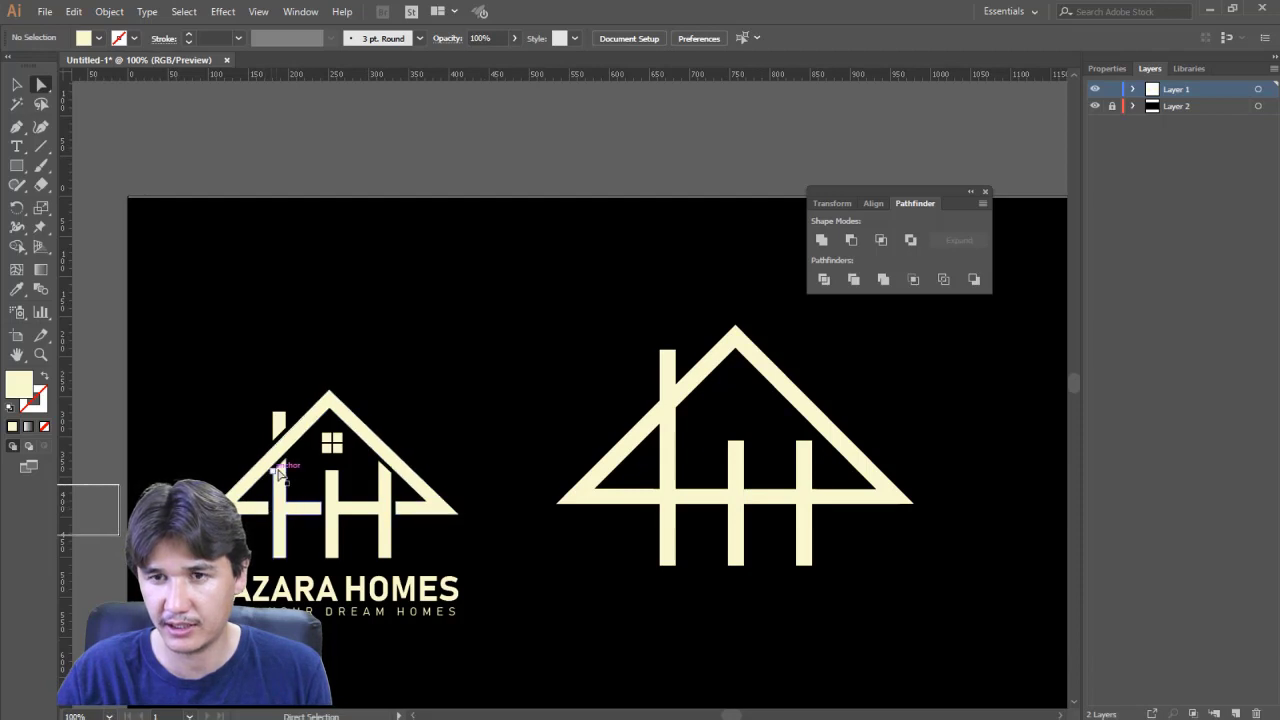
Zoom in on the reference logo's house to compare, then return to actual size
{"action": "key", "text": "z"}
{"action": "left_click_drag", "start_coordinate": [241, 383], "coordinate": [441, 554]}
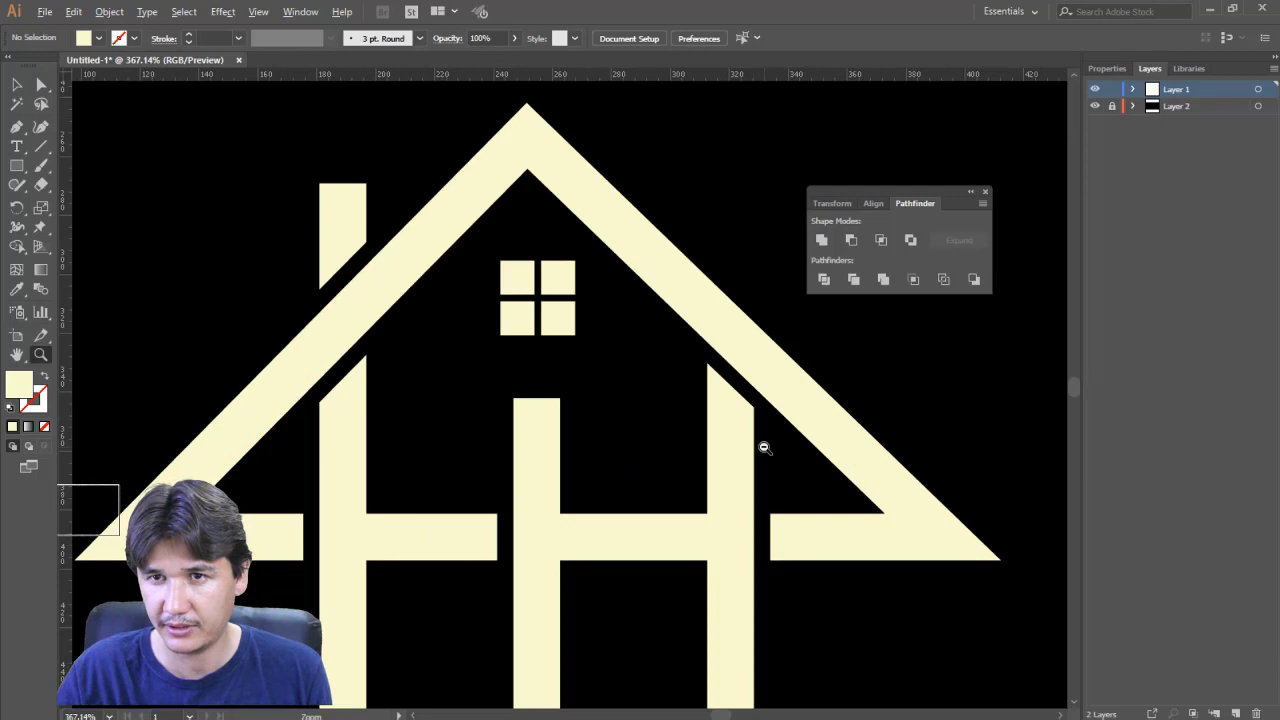
{"action": "key", "text": "ctrl+1"}
{"action": "key", "text": "a"}
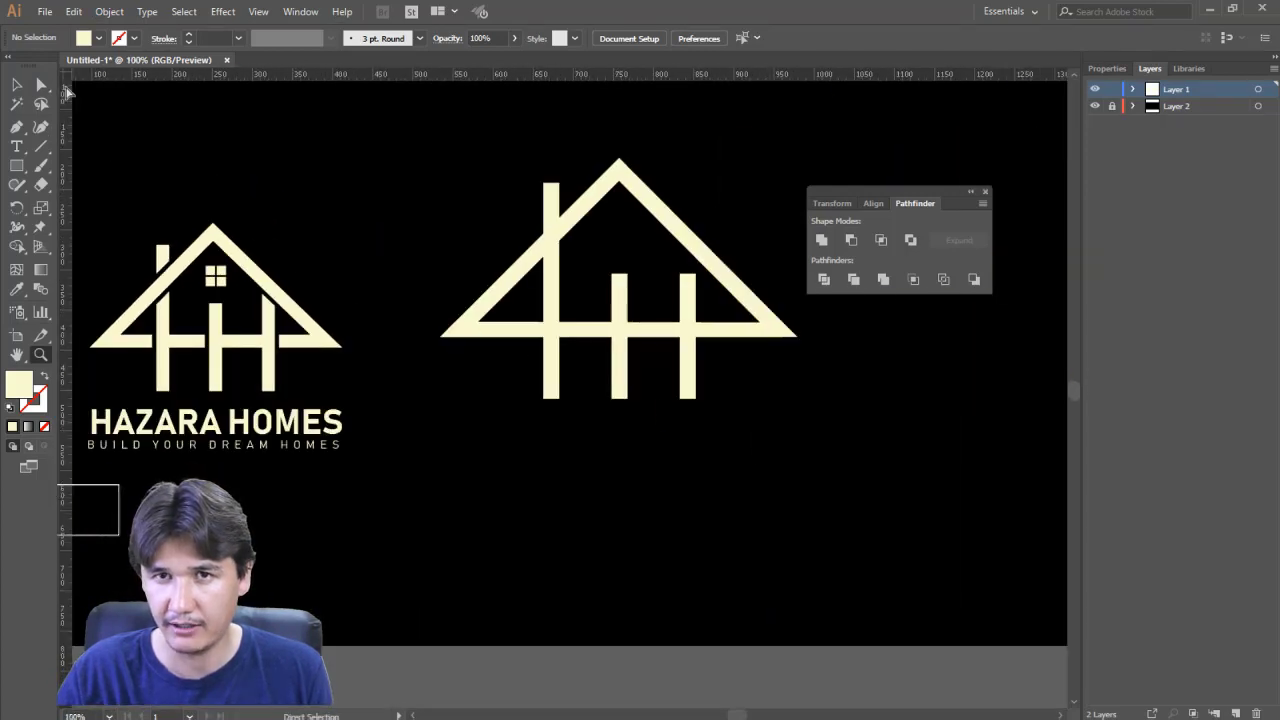
{"action": "left_click", "coordinate": [42, 85]}
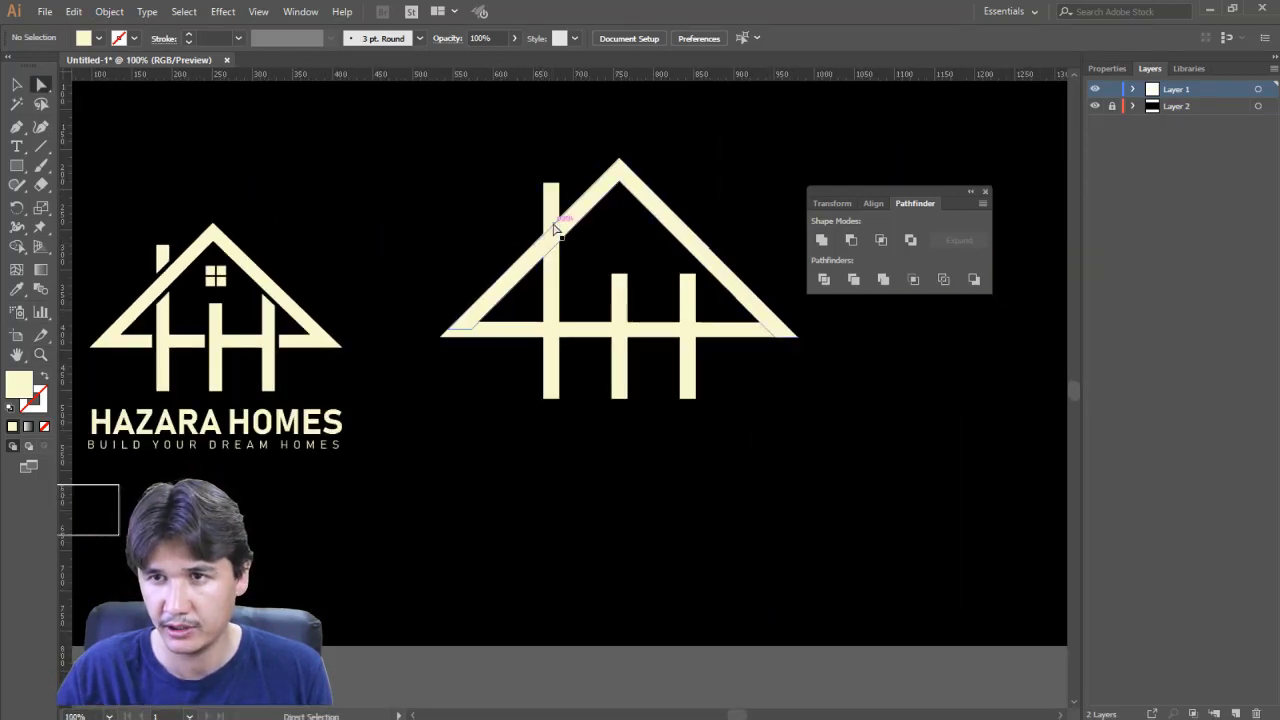
Unite the cream roof and the crossbar into one shape with Pathfinder
{"action": "left_click", "coordinate": [557, 234]}
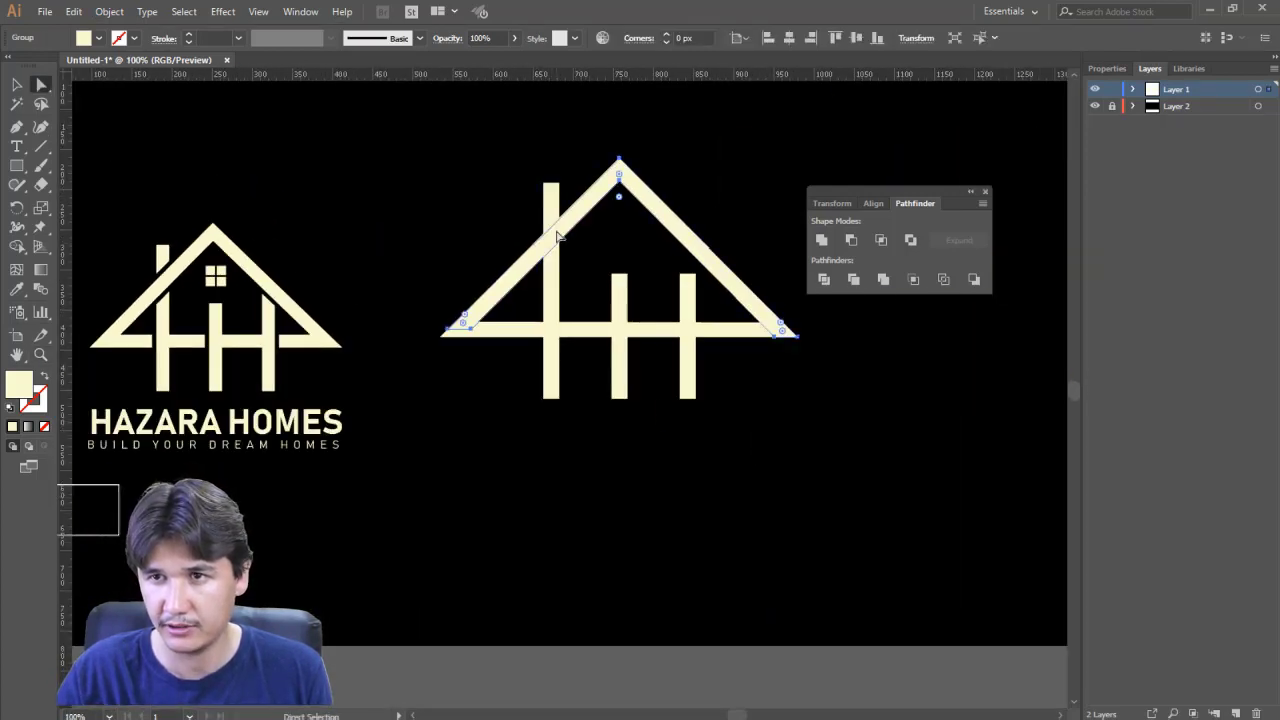
{"action": "left_click", "coordinate": [521, 332], "text": "shift"}
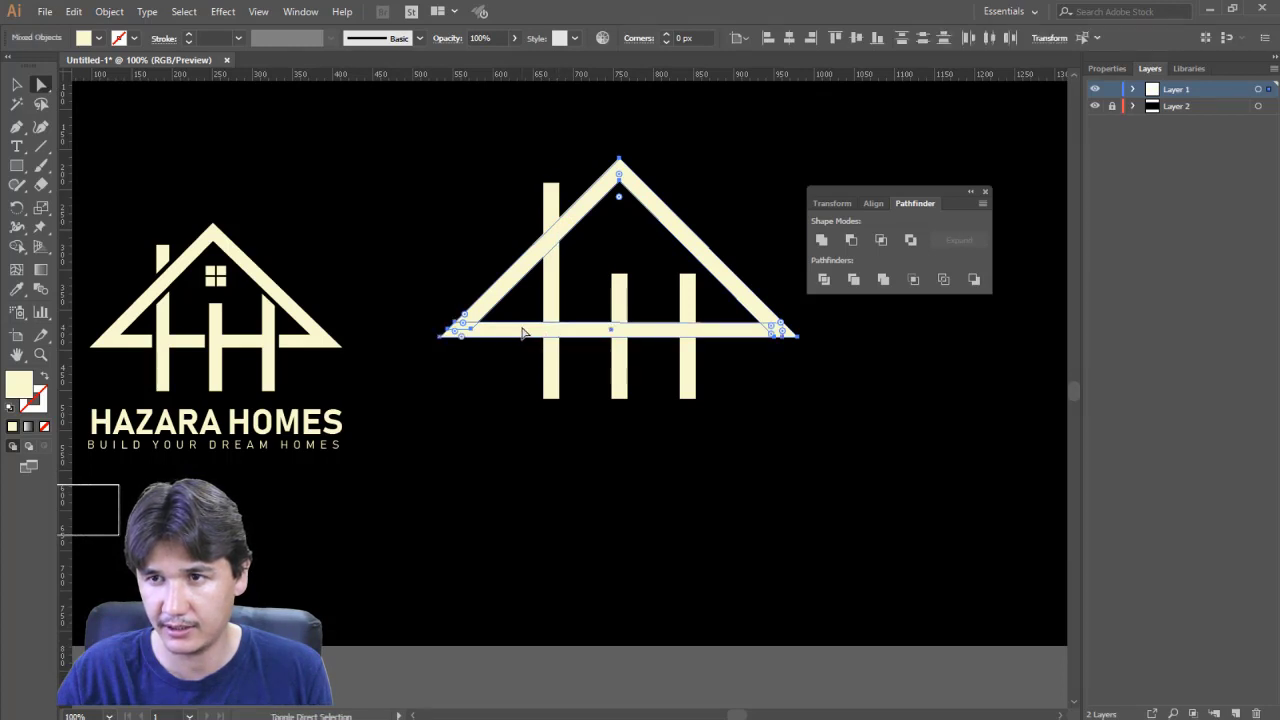
{"action": "left_click", "coordinate": [822, 242]}
{"action": "left_click", "coordinate": [793, 418]}
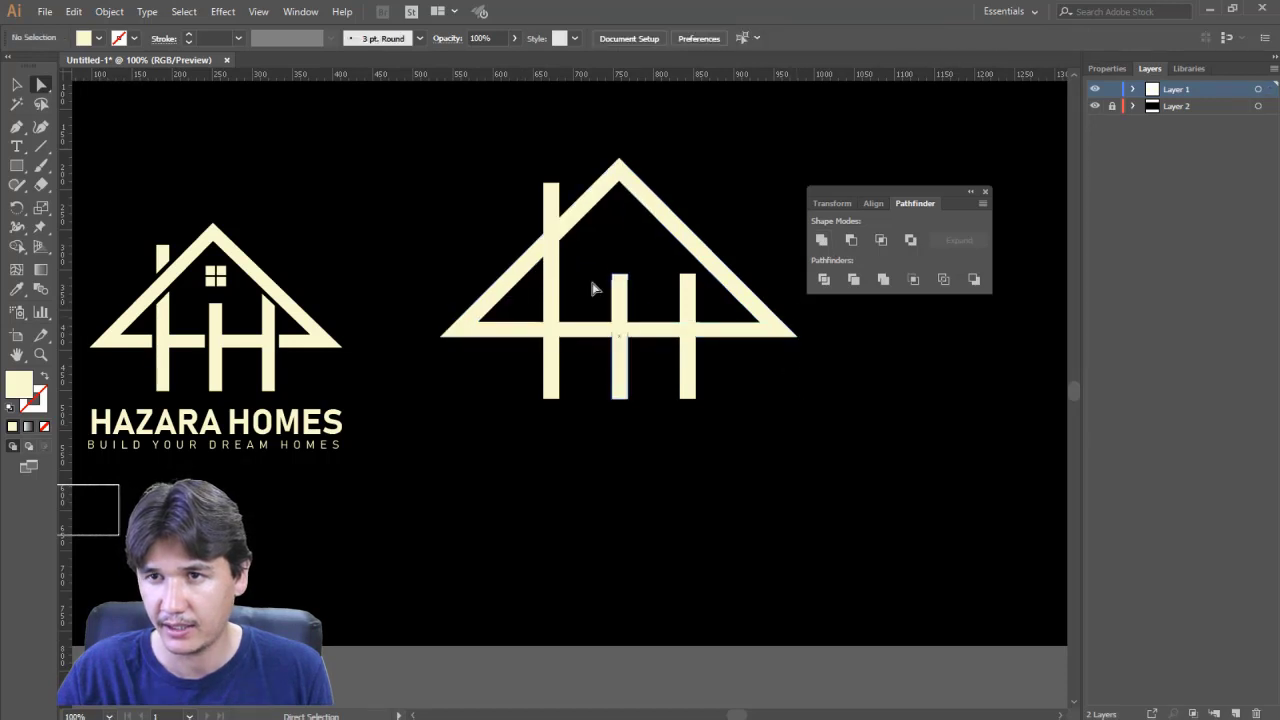
Divide the left vertical bar and the roof into separate overlapping pieces
{"action": "left_click", "coordinate": [553, 271]}
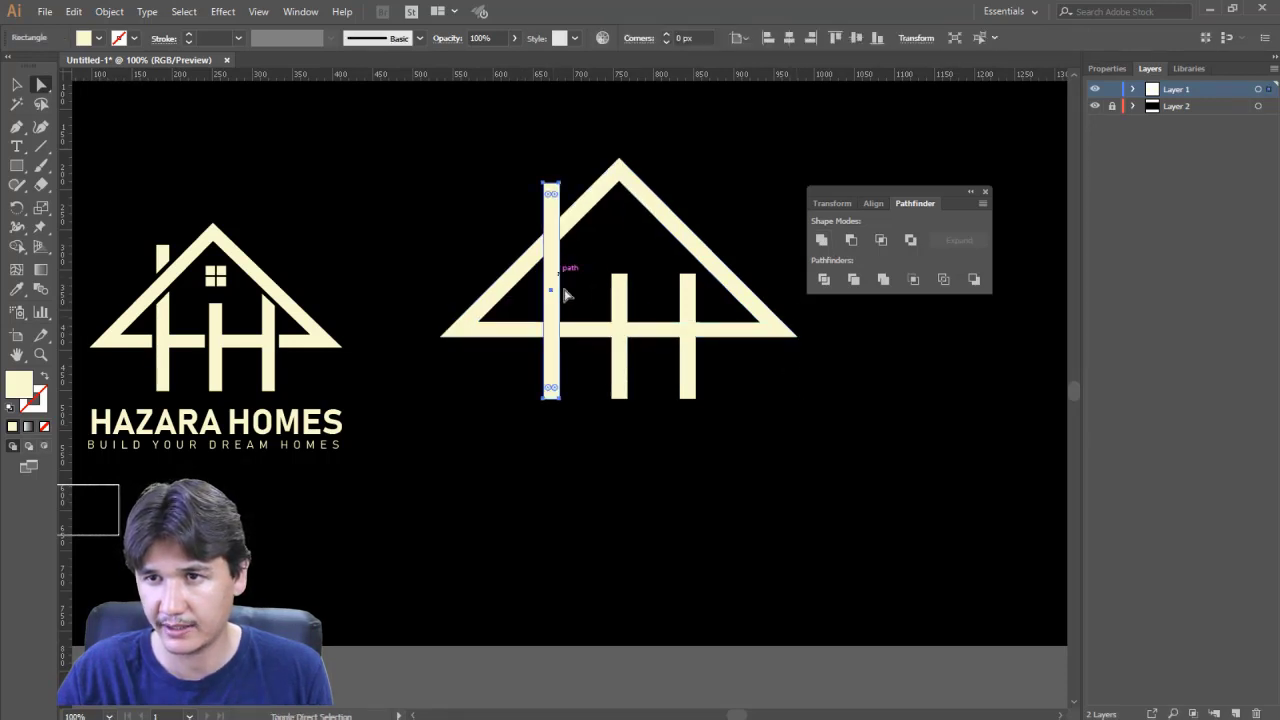
{"action": "left_click", "coordinate": [575, 333], "text": "shift"}
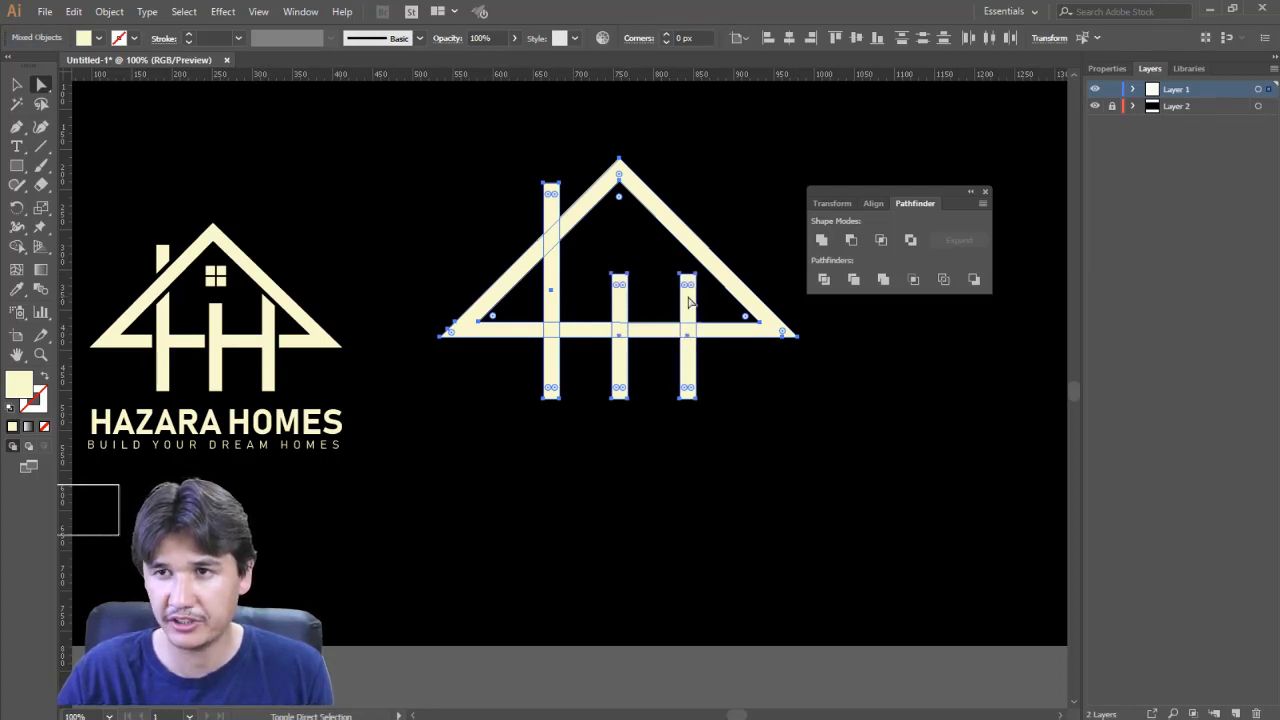
{"action": "left_click", "coordinate": [822, 280]}
{"action": "left_click", "coordinate": [790, 449]}
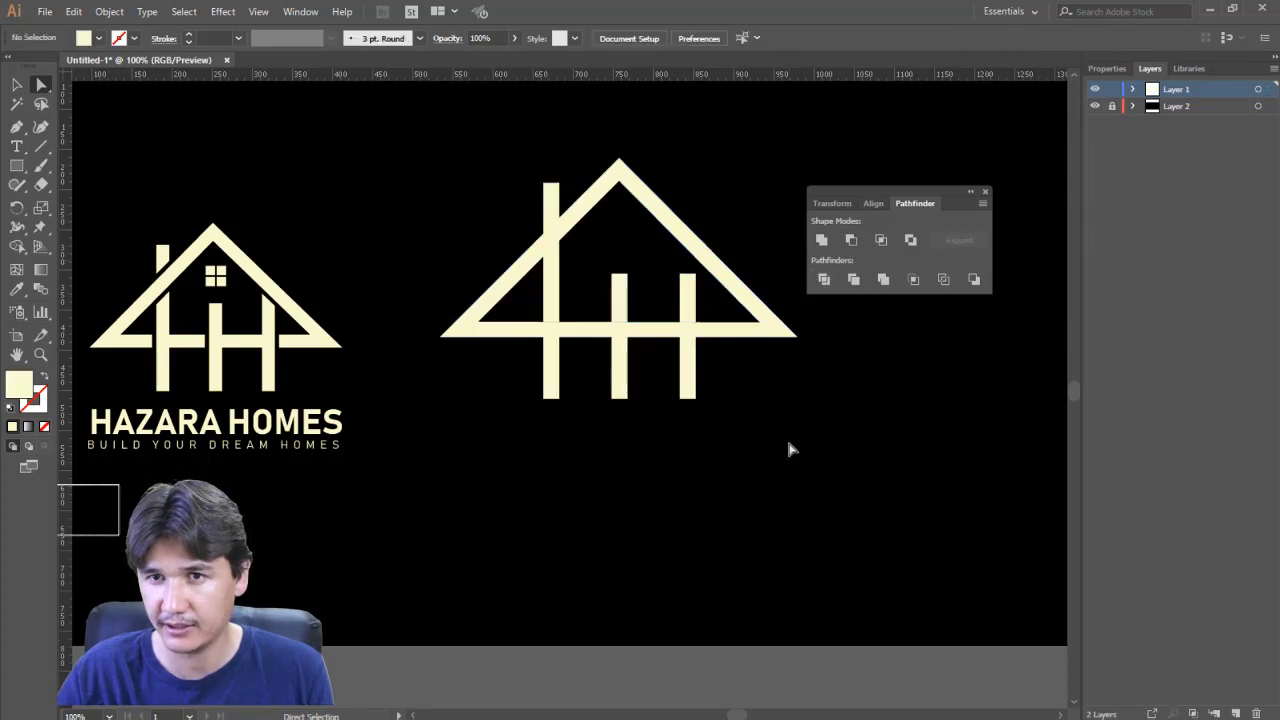
Nudge the chimney piece's bottom anchor upward to open a gap above the roof
{"action": "key", "text": "z"}
{"action": "left_click_drag", "start_coordinate": [463, 137], "coordinate": [785, 448]}
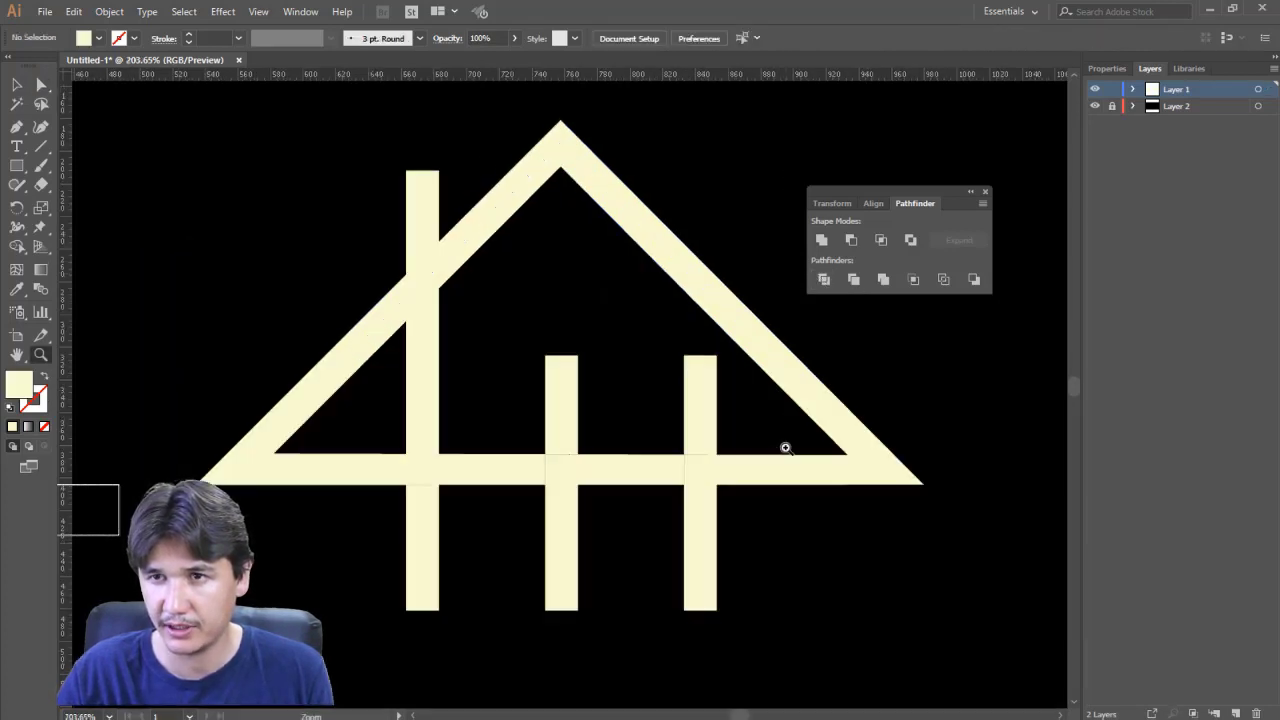
{"action": "key", "text": "a"}
{"action": "left_click", "coordinate": [428, 228]}
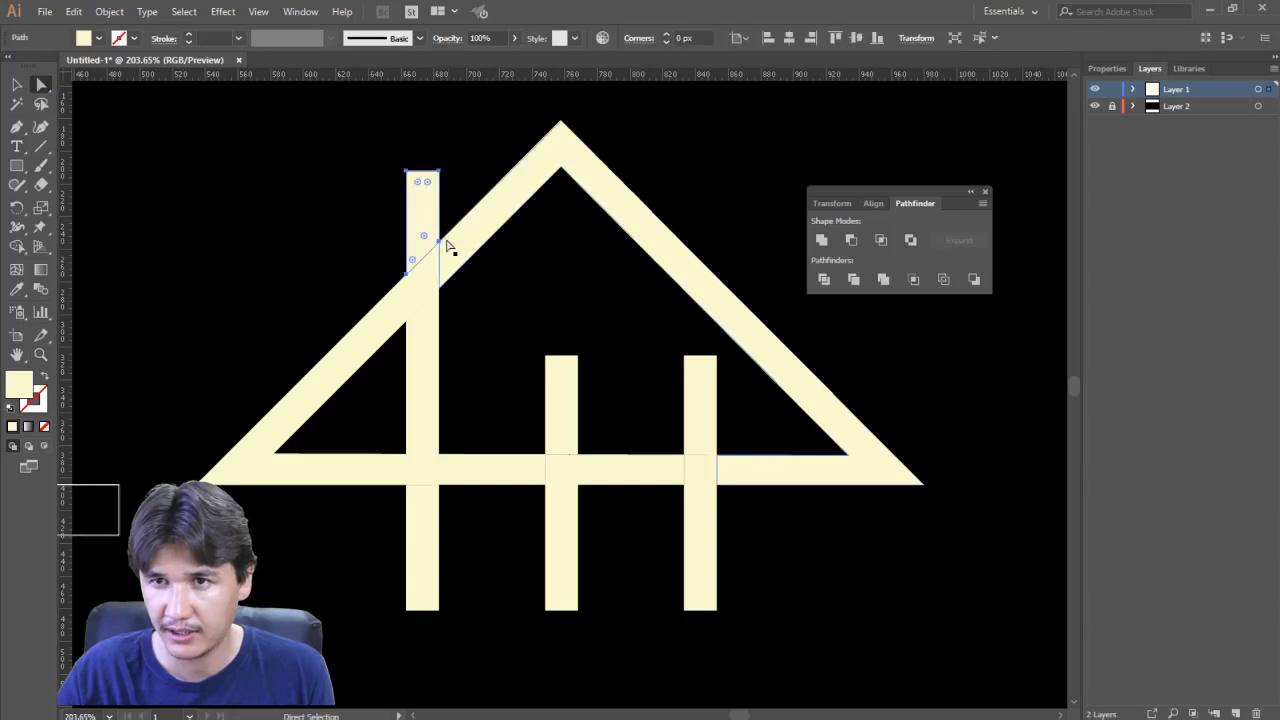
{"action": "left_click", "coordinate": [439, 241]}
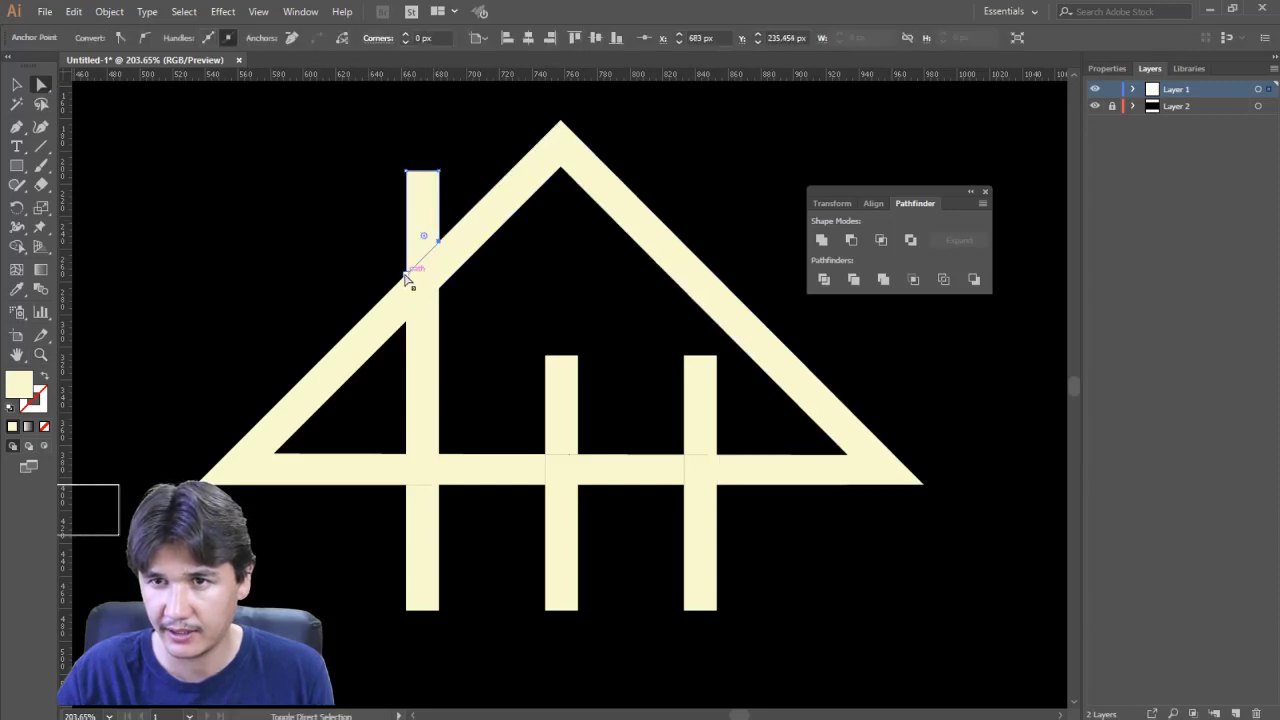
{"action": "key", "text": "shift+Up"}
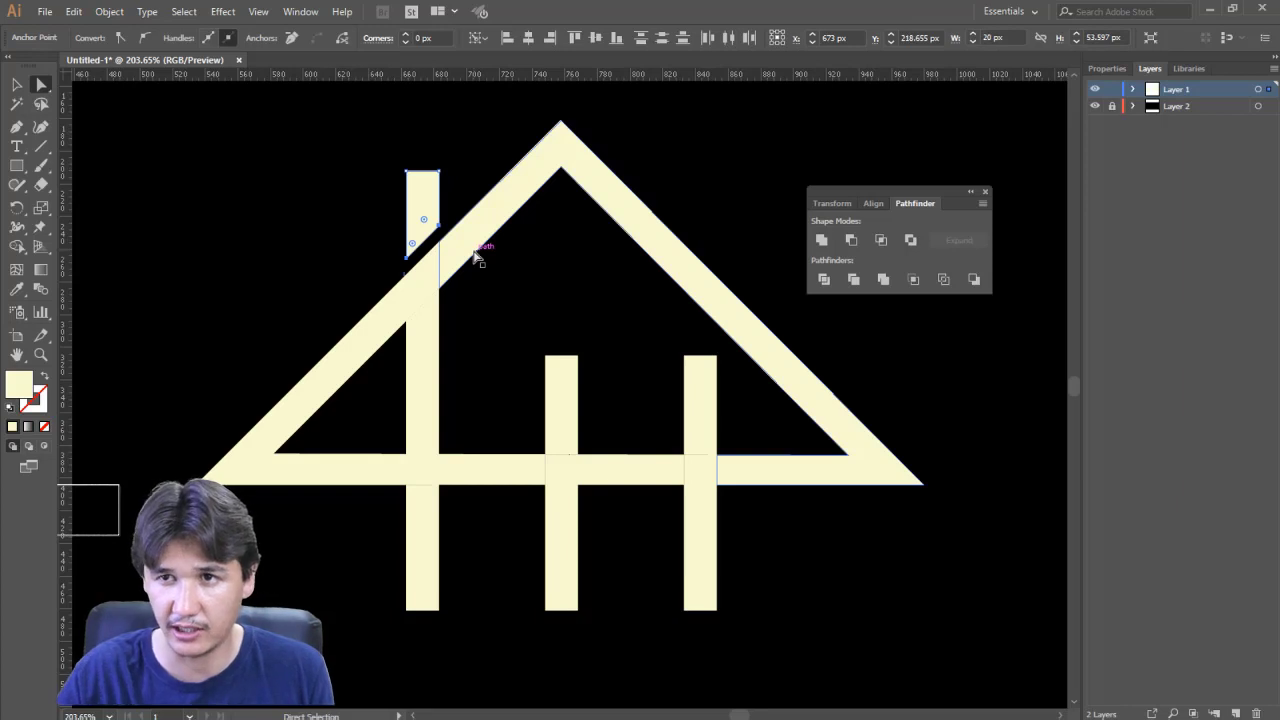
Select both top anchors of the pillar below the roof to shorten it
{"action": "left_click_drag", "start_coordinate": [346, 257], "coordinate": [587, 355]}
{"action": "left_click", "coordinate": [550, 386], "text": "ctrl+alt"}
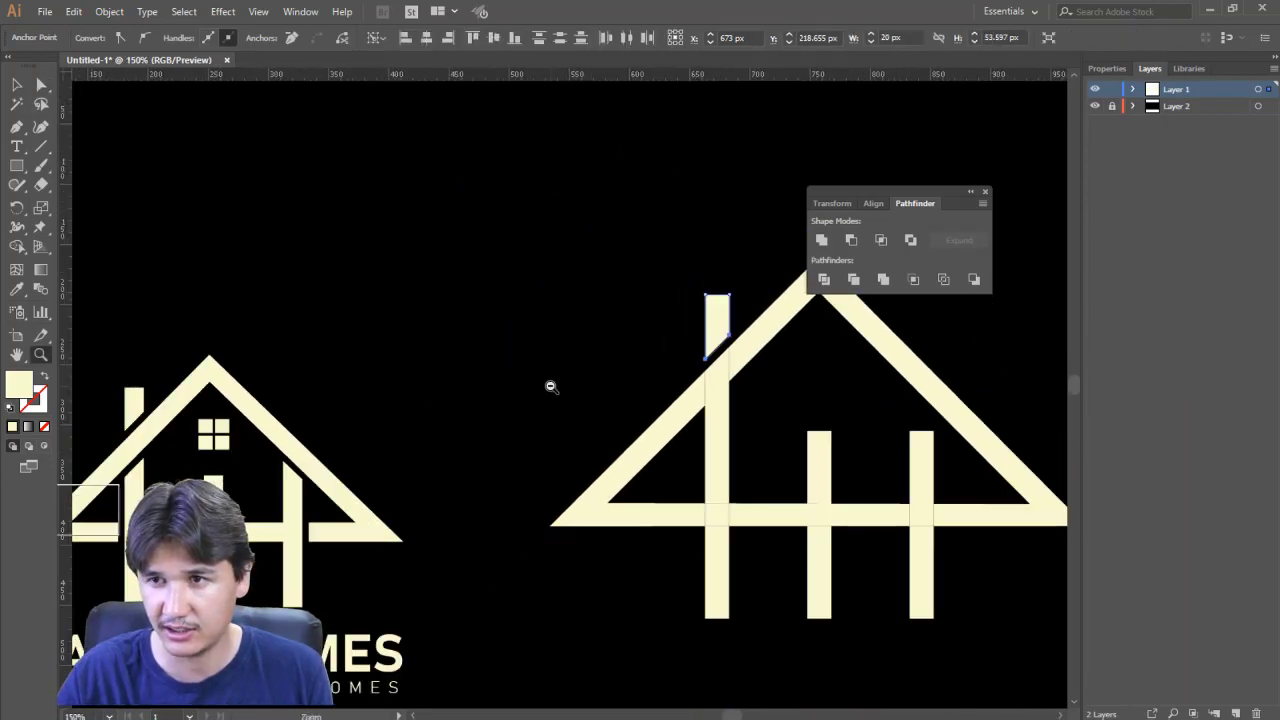
{"action": "left_click", "coordinate": [733, 395]}
{"action": "left_click", "coordinate": [600, 400]}
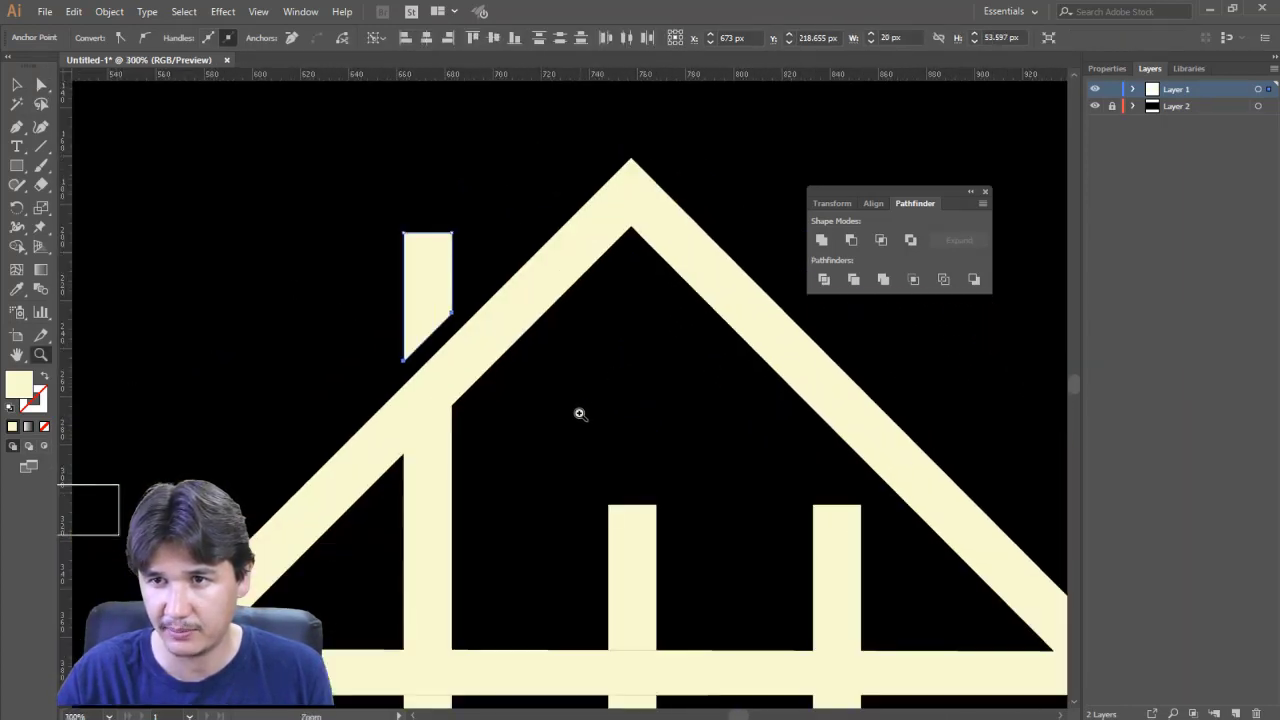
{"action": "left_click", "coordinate": [550, 418]}
{"action": "left_click", "coordinate": [44, 87]}
{"action": "left_click", "coordinate": [374, 451]}
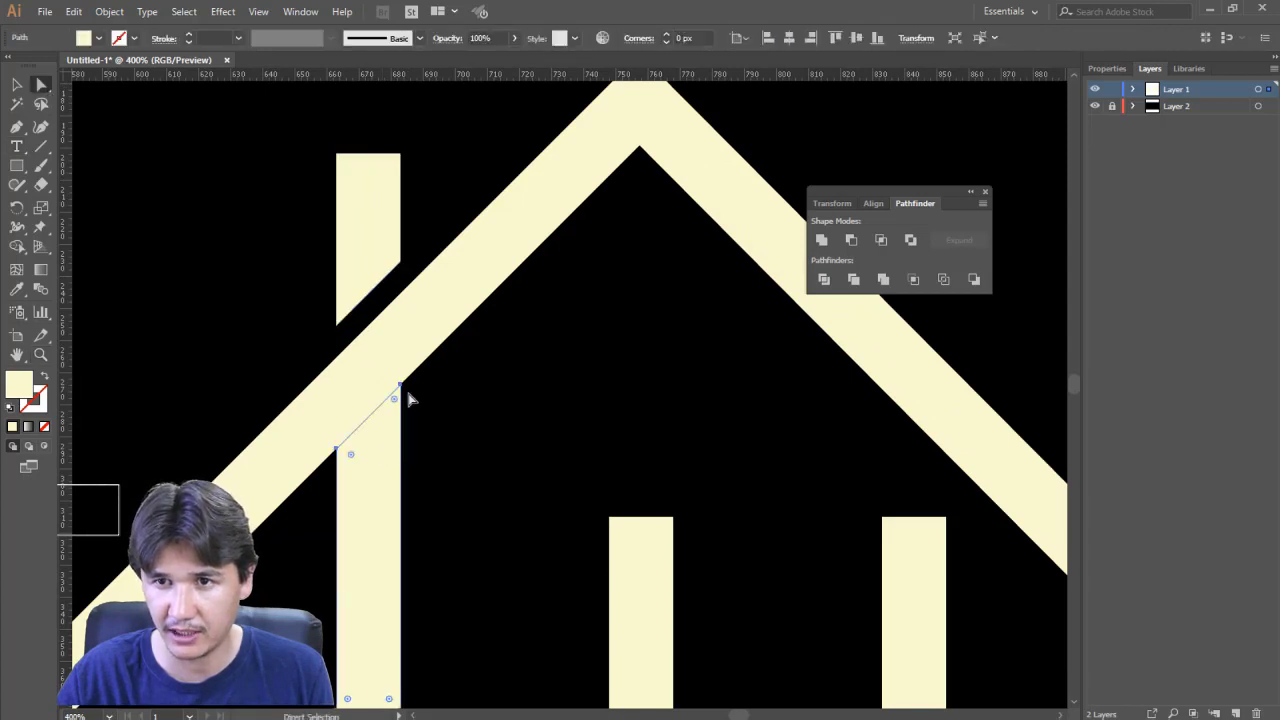
{"action": "left_click", "coordinate": [401, 384]}
{"action": "left_click", "coordinate": [337, 449], "text": "shift"}
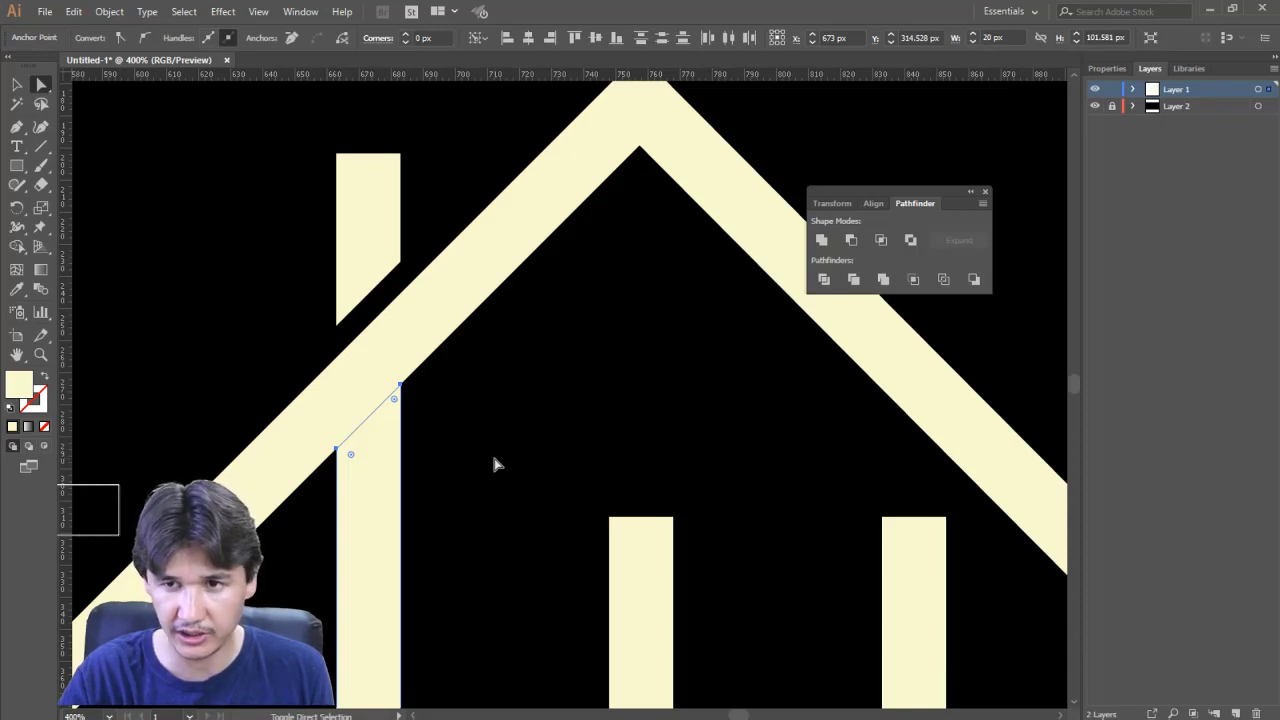
{"action": "key", "text": "z"}
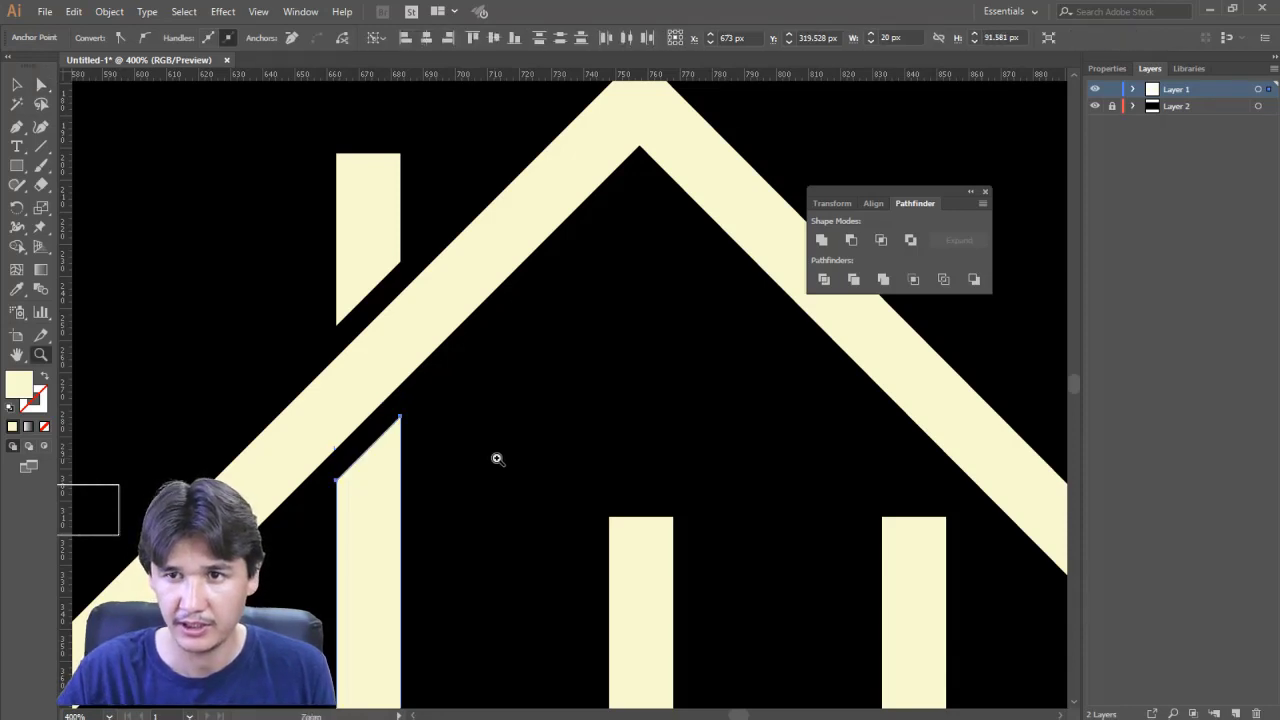
{"action": "left_click", "coordinate": [493, 463], "text": "alt"}
{"action": "left_click", "coordinate": [495, 443], "text": "alt"}
{"action": "left_click", "coordinate": [551, 477], "text": "alt"}
{"action": "left_click", "coordinate": [463, 371], "text": "alt"}
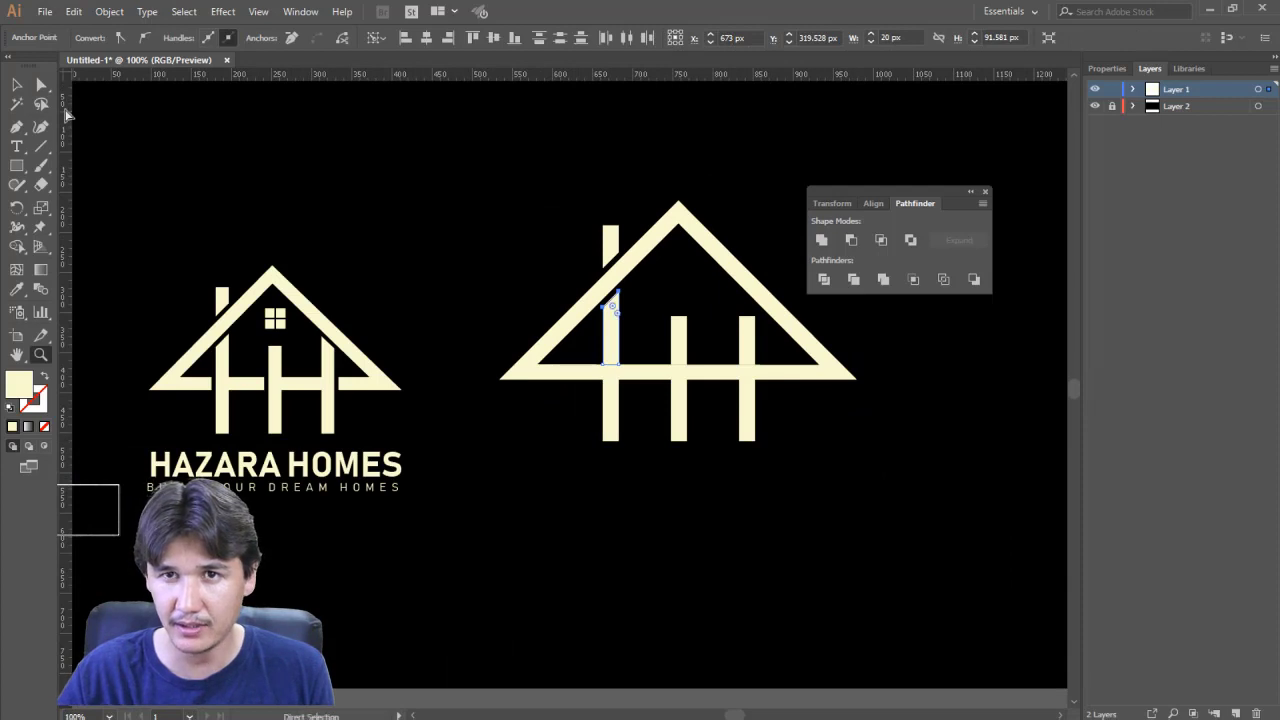
Nudge the ends of three base-bar pieces to open small gaps beside the vertical strokes
{"action": "key", "text": "a"}
{"action": "left_click", "coordinate": [440, 300]}
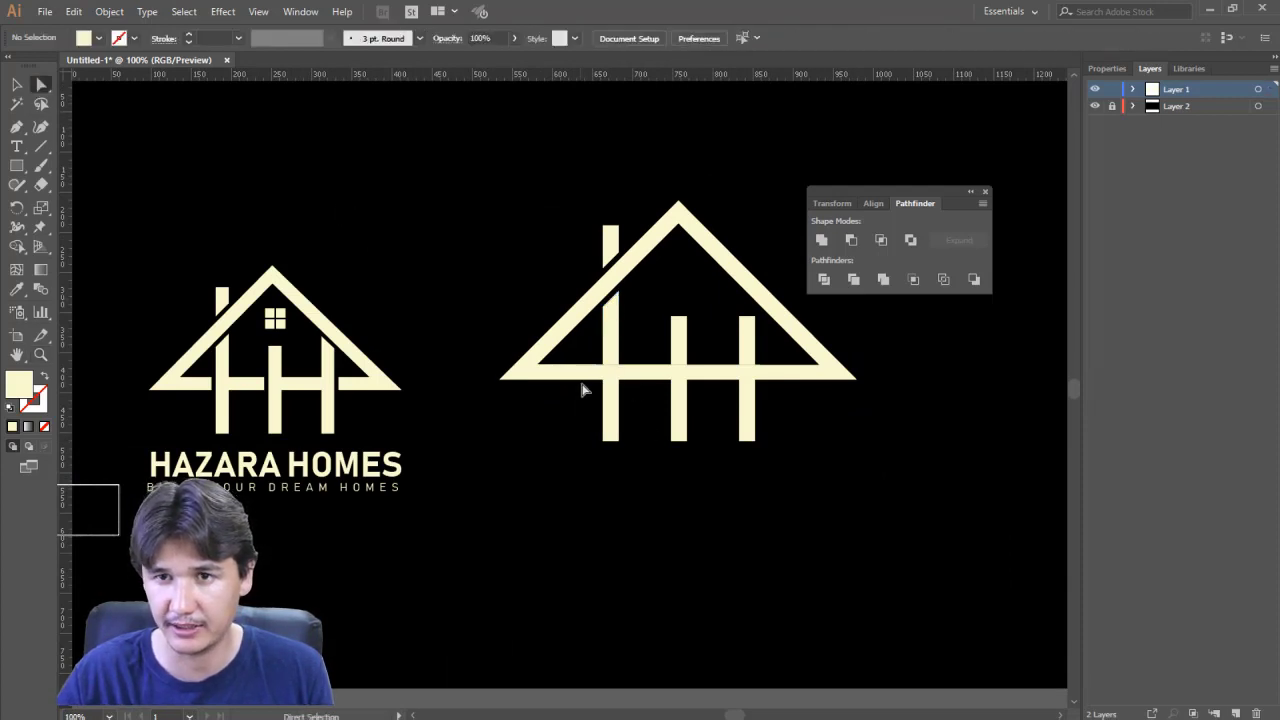
{"action": "key", "text": "z"}
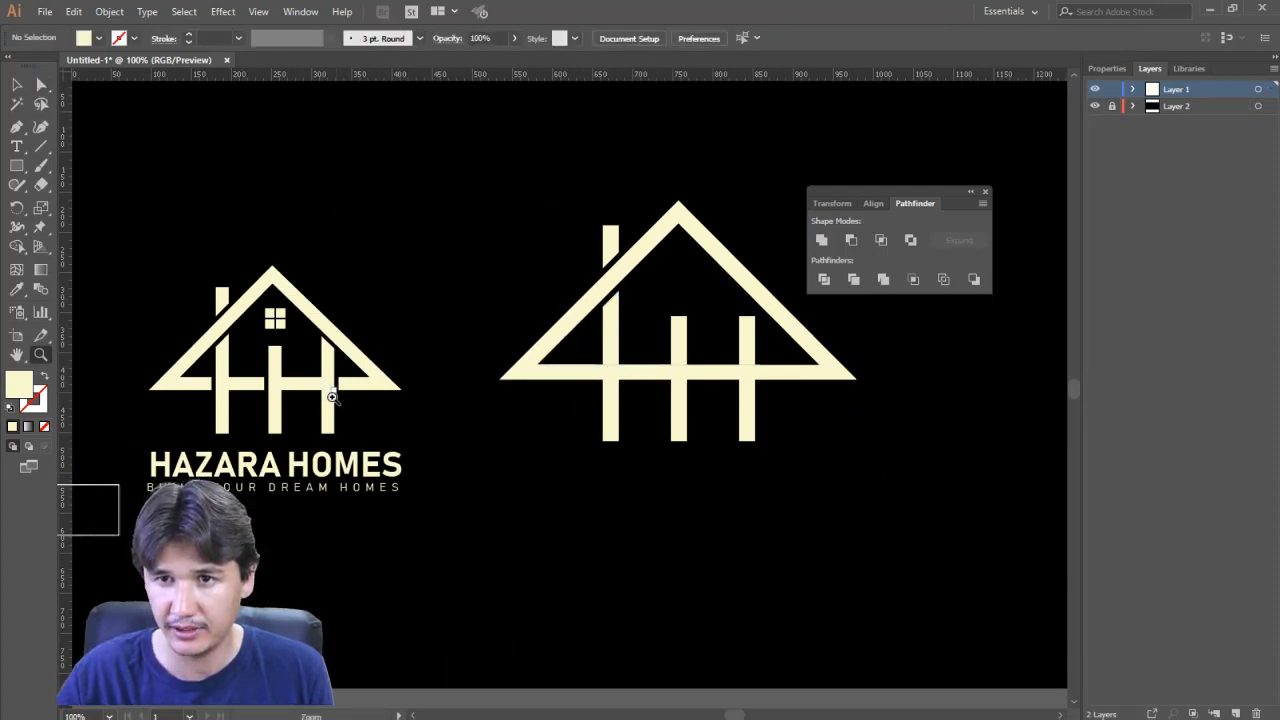
{"action": "left_click", "coordinate": [537, 383]}
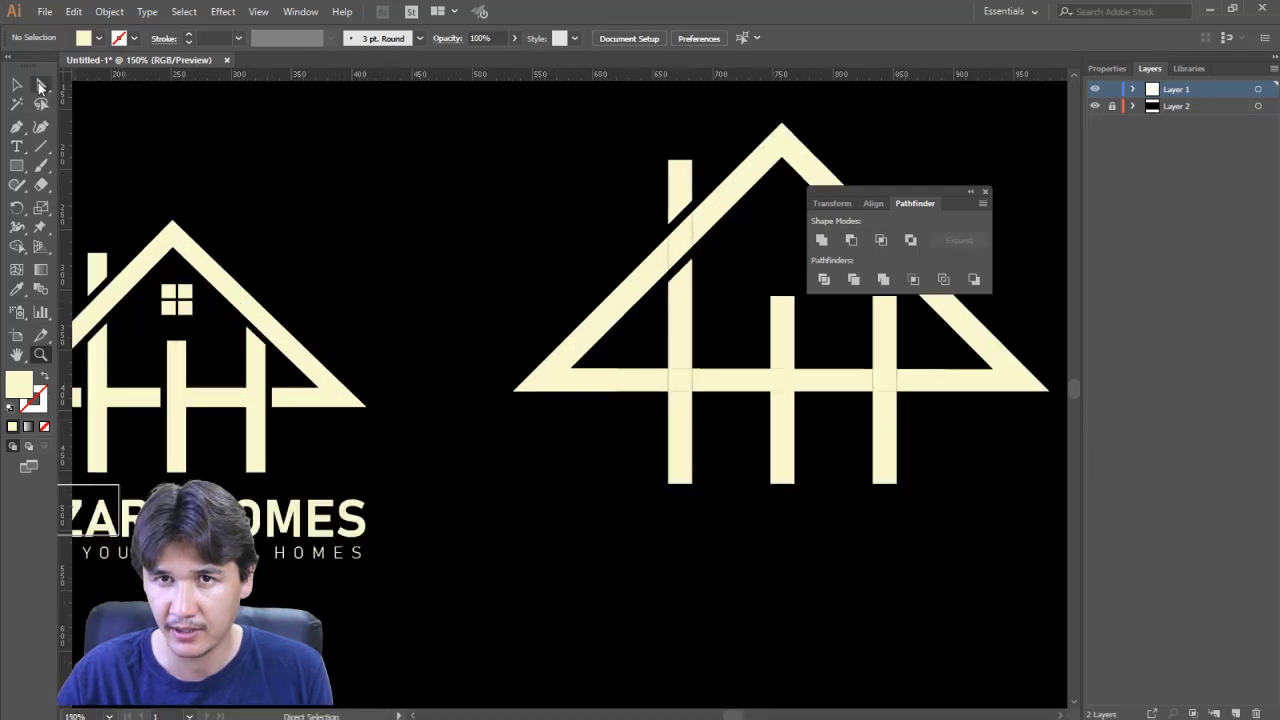
{"action": "left_click", "coordinate": [663, 383]}
{"action": "left_click", "coordinate": [671, 389]}
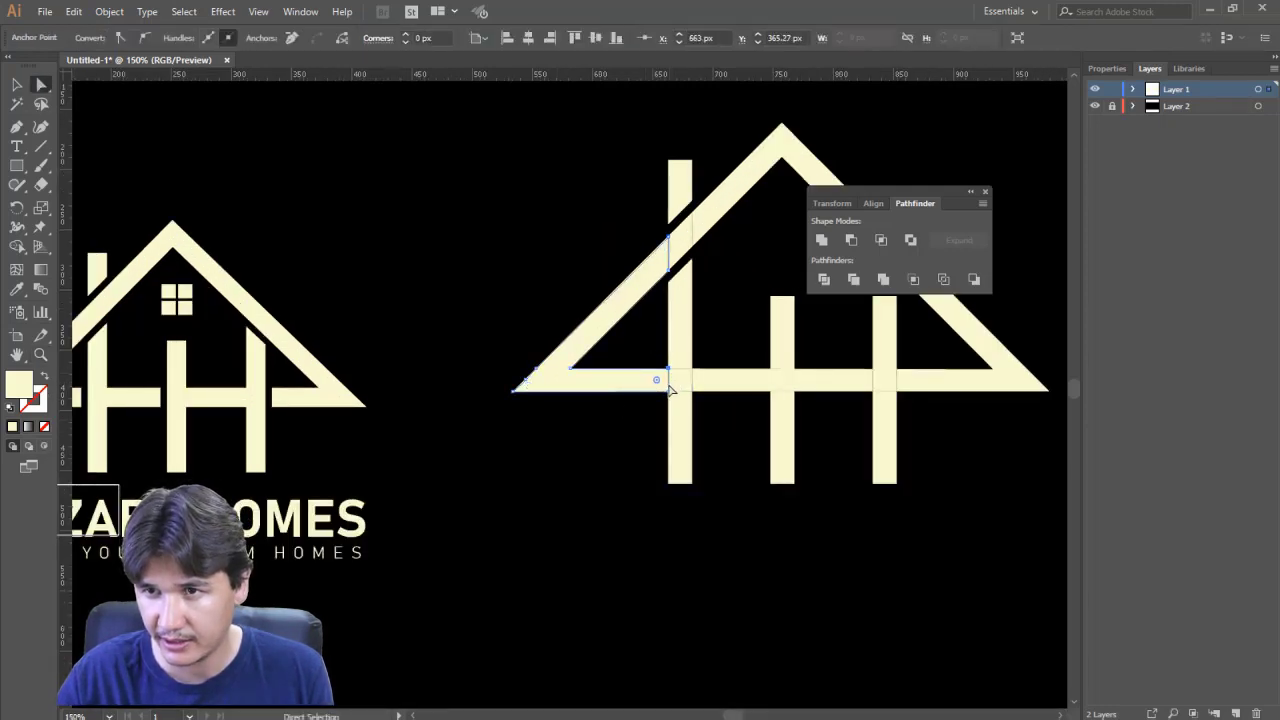
{"action": "key", "text": "Left"}
{"action": "key", "text": "Left"}
{"action": "key", "text": "Left"}
{"action": "key", "text": "Left"}
{"action": "key", "text": "Left"}
{"action": "key", "text": "Left"}
{"action": "key", "text": "Left"}
{"action": "key", "text": "Left"}
{"action": "left_click", "coordinate": [772, 381]}
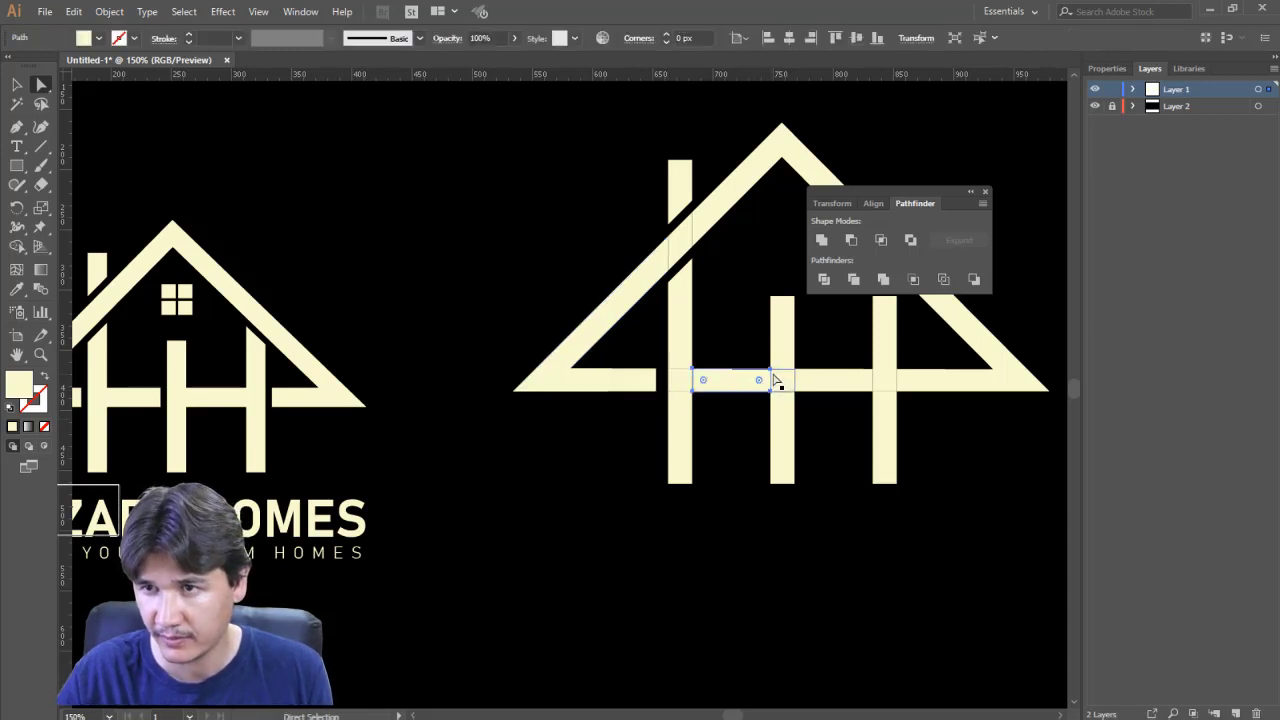
{"action": "left_click", "coordinate": [770, 373]}
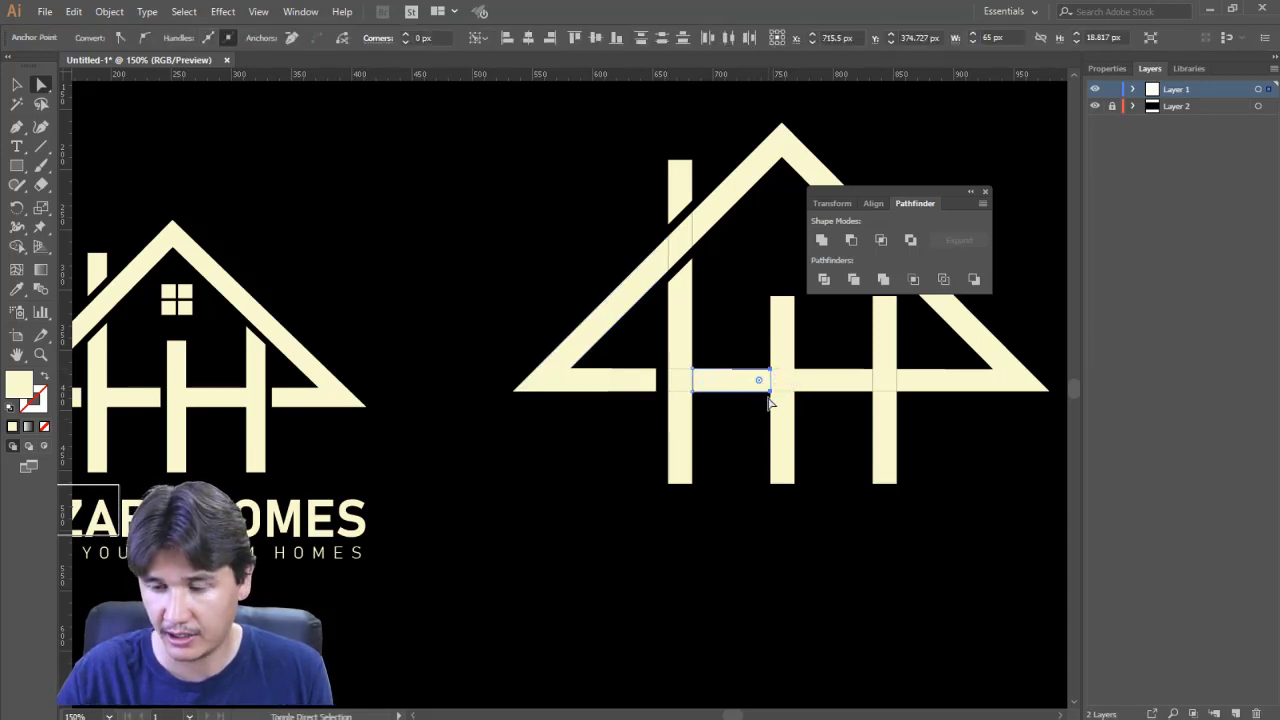
{"action": "key", "text": "Left"}
{"action": "key", "text": "Left"}
{"action": "key", "text": "Left"}
{"action": "key", "text": "Left"}
{"action": "key", "text": "Left"}
{"action": "key", "text": "Left"}
{"action": "key", "text": "Left"}
{"action": "key", "text": "Left"}
{"action": "left_click", "coordinate": [906, 379]}
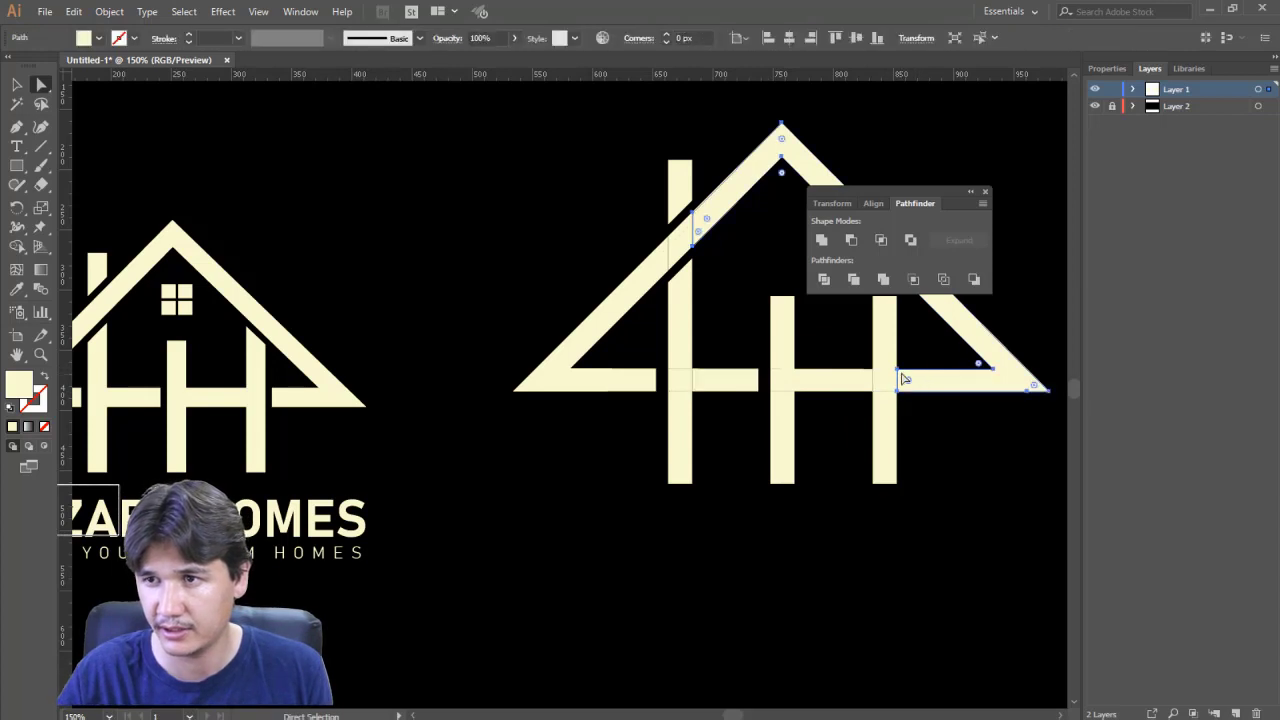
{"action": "left_click", "coordinate": [900, 370]}
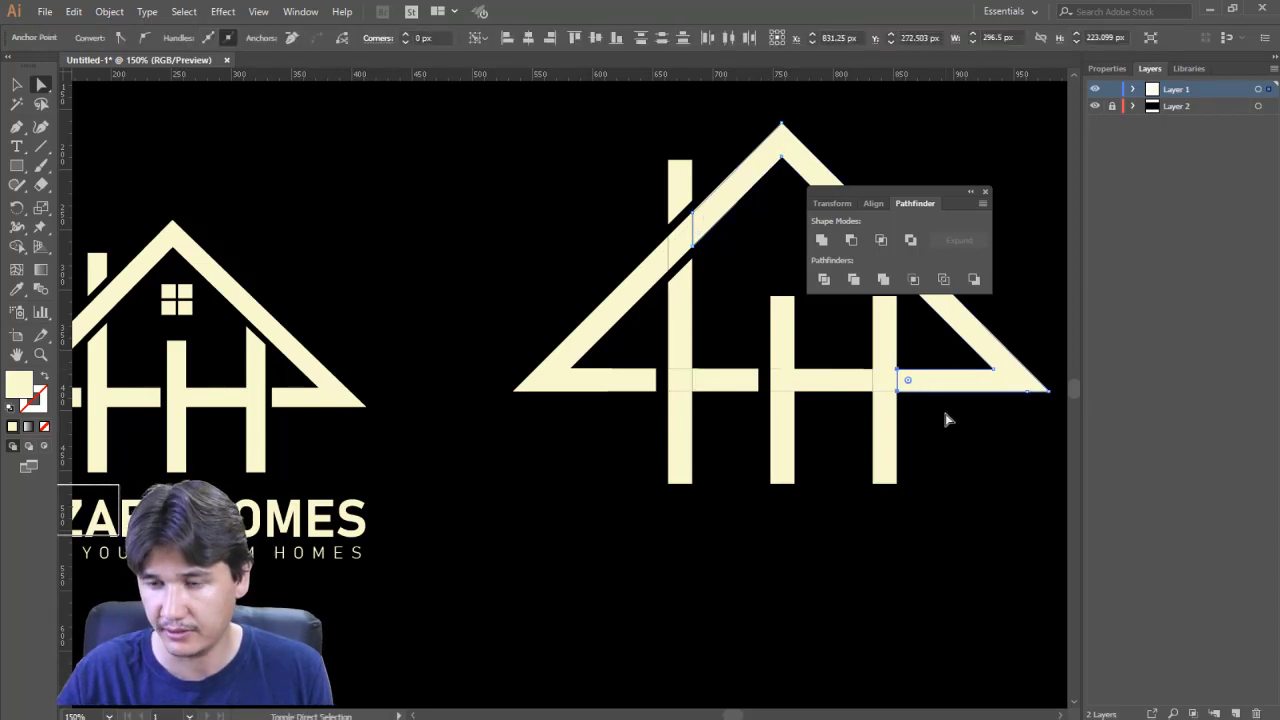
{"action": "key", "text": "Right"}
{"action": "key", "text": "Right"}
{"action": "key", "text": "Right"}
{"action": "key", "text": "Right"}
{"action": "key", "text": "Right"}
{"action": "key", "text": "Right"}
{"action": "key", "text": "Right"}
{"action": "key", "text": "Right"}
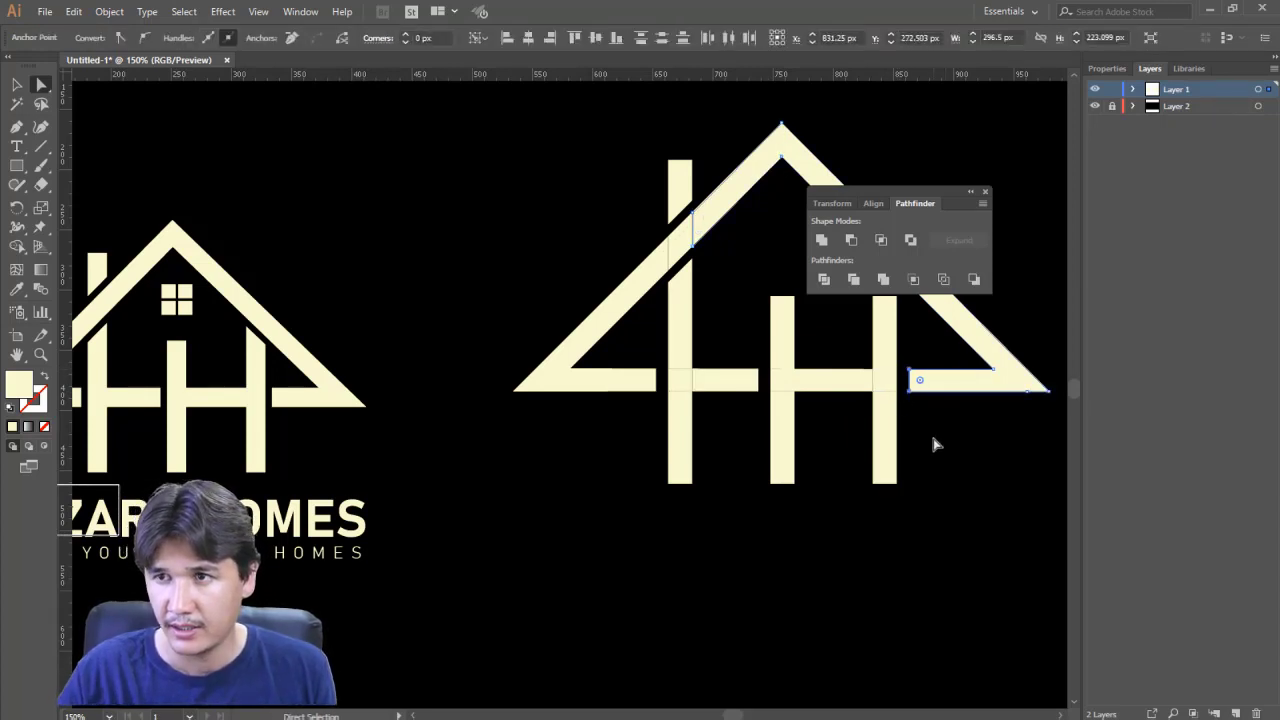
Raise the right bar's top anchors so it reaches up to the roof
{"action": "left_click_drag", "start_coordinate": [932, 403], "coordinate": [848, 488]}
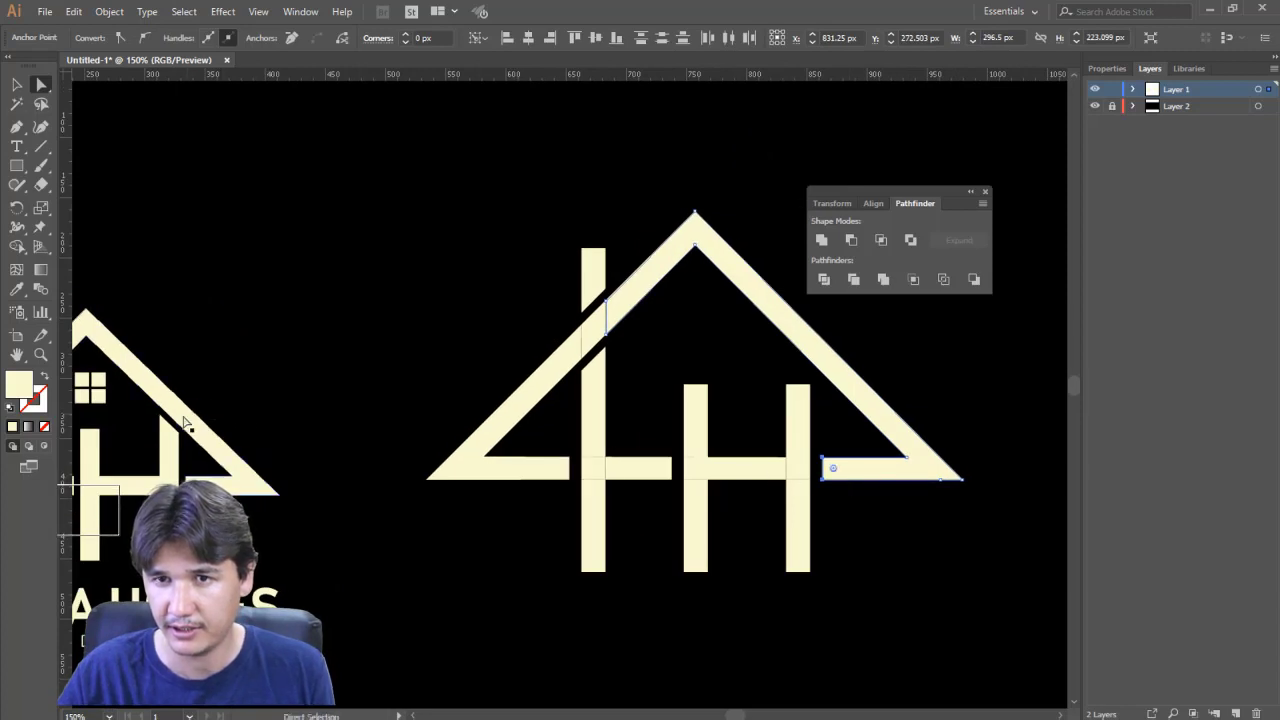
{"action": "left_click", "coordinate": [786, 385]}
{"action": "left_click_drag", "start_coordinate": [788, 386], "coordinate": [813, 377]}
{"action": "left_click", "coordinate": [812, 391], "text": "shift"}
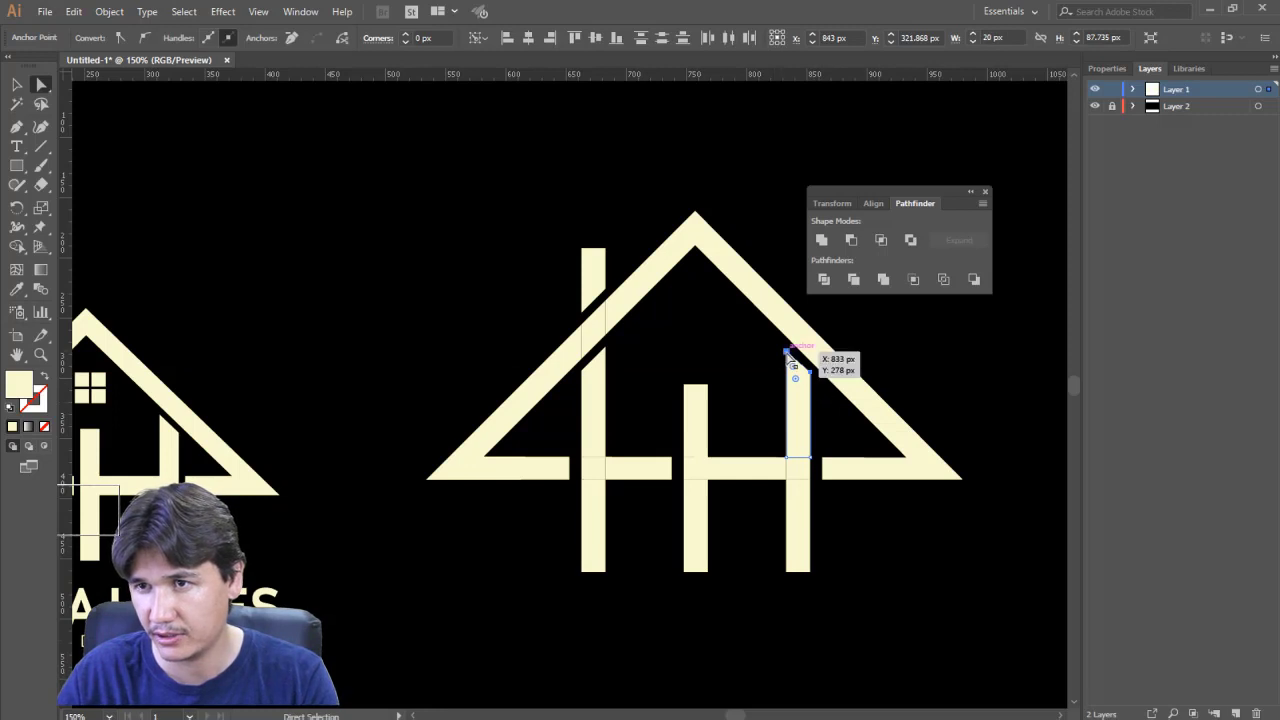
{"action": "left_click", "coordinate": [788, 354]}
{"action": "left_click", "coordinate": [840, 430]}
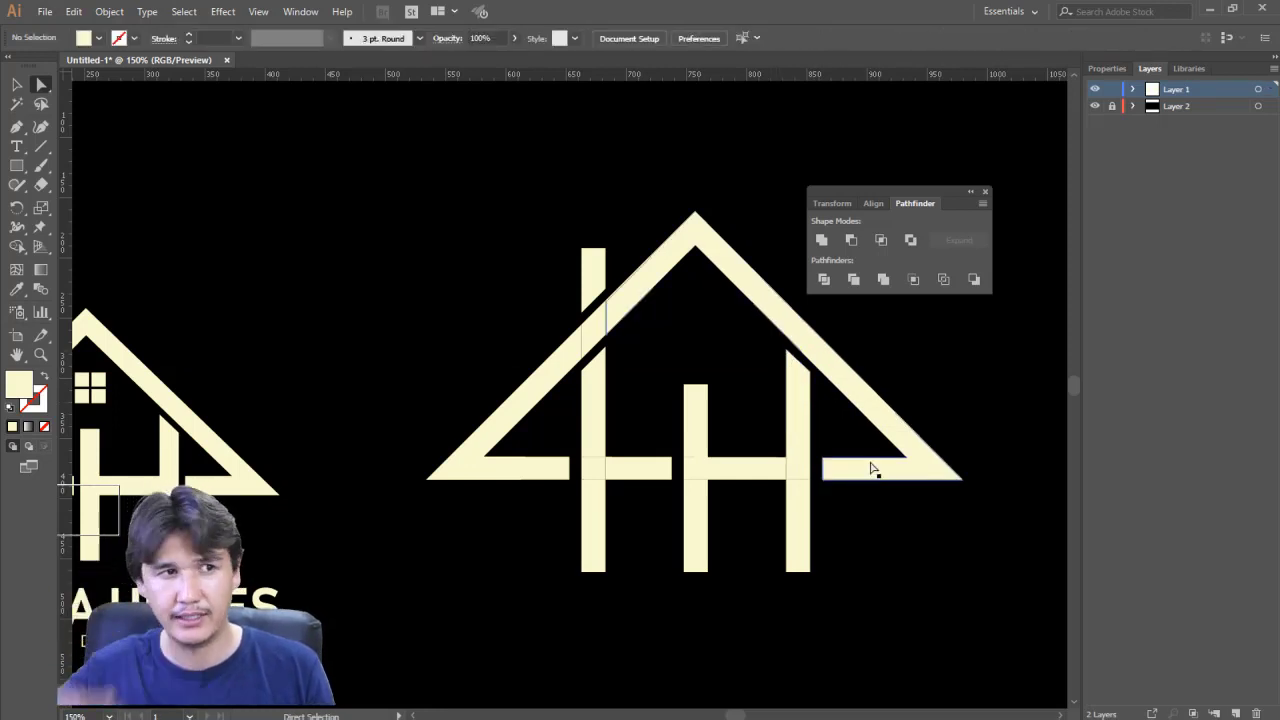
{"action": "key", "text": "z"}
{"action": "left_click", "coordinate": [529, 449], "text": "alt"}
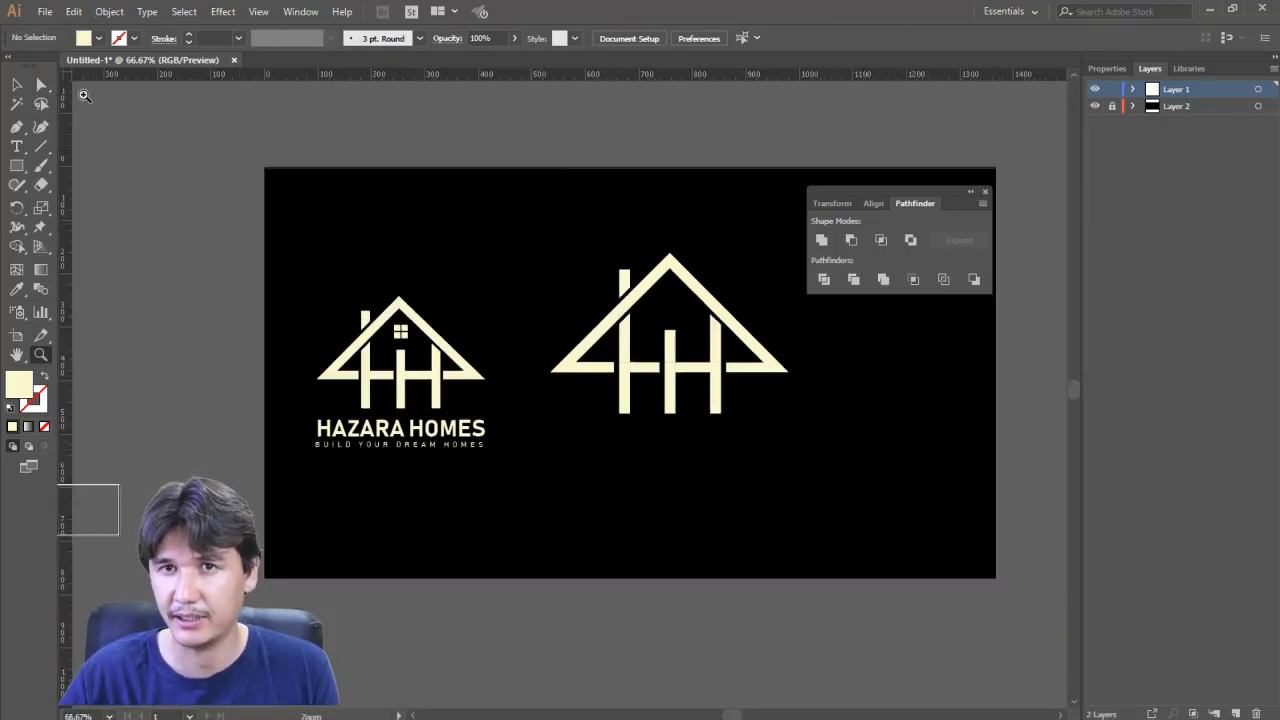
Align the three H bar bottoms on the guide and draw small square window panes under the peak
{"action": "left_click_drag", "start_coordinate": [605, 398], "coordinate": [729, 413]}
{"action": "left_click", "coordinate": [730, 414]}
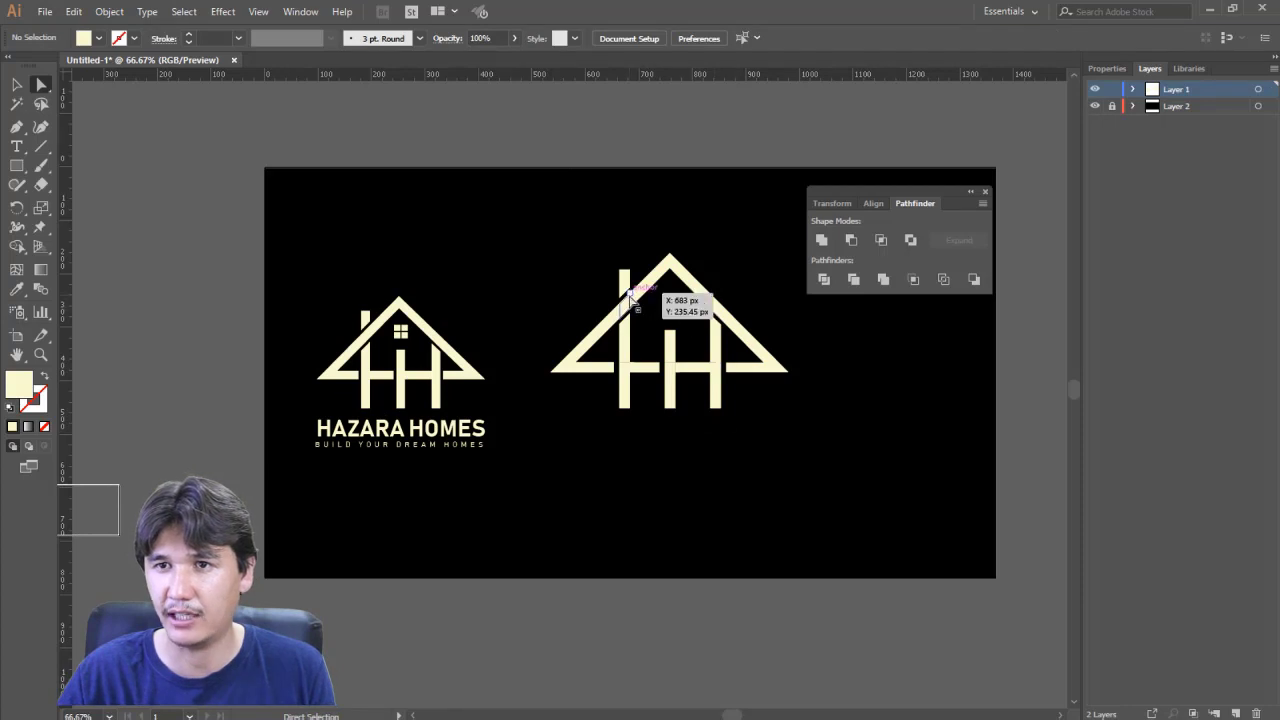
{"action": "key", "text": "z"}
{"action": "left_click_drag", "start_coordinate": [517, 211], "coordinate": [904, 473]}
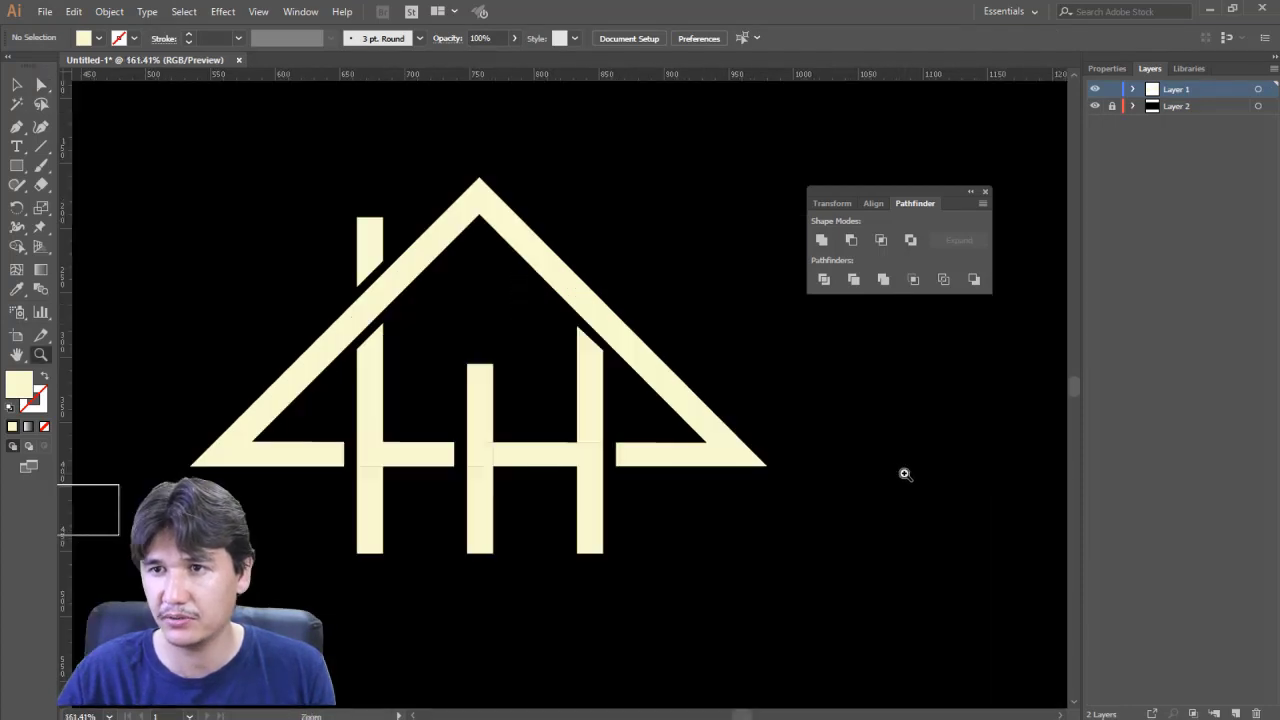
{"action": "left_click", "coordinate": [16, 166]}
{"action": "mouse_move", "coordinate": [431, 300]}
{"action": "left_mouse_down"}
{"action": "mouse_move", "coordinate": [461, 329]}
{"action": "mouse_move", "coordinate": [444, 291]}
{"action": "mouse_move", "coordinate": [497, 294]}
{"action": "mouse_move", "coordinate": [480, 294]}
{"action": "mouse_move", "coordinate": [501, 332]}
{"action": "mouse_move", "coordinate": [458, 338]}
{"action": "left_mouse_up"}
{"action": "key", "text": "v"}
{"action": "left_click", "coordinate": [510, 343]}
Complete the 2x2 window grid and select all four squares
{"action": "left_click", "coordinate": [538, 342]}
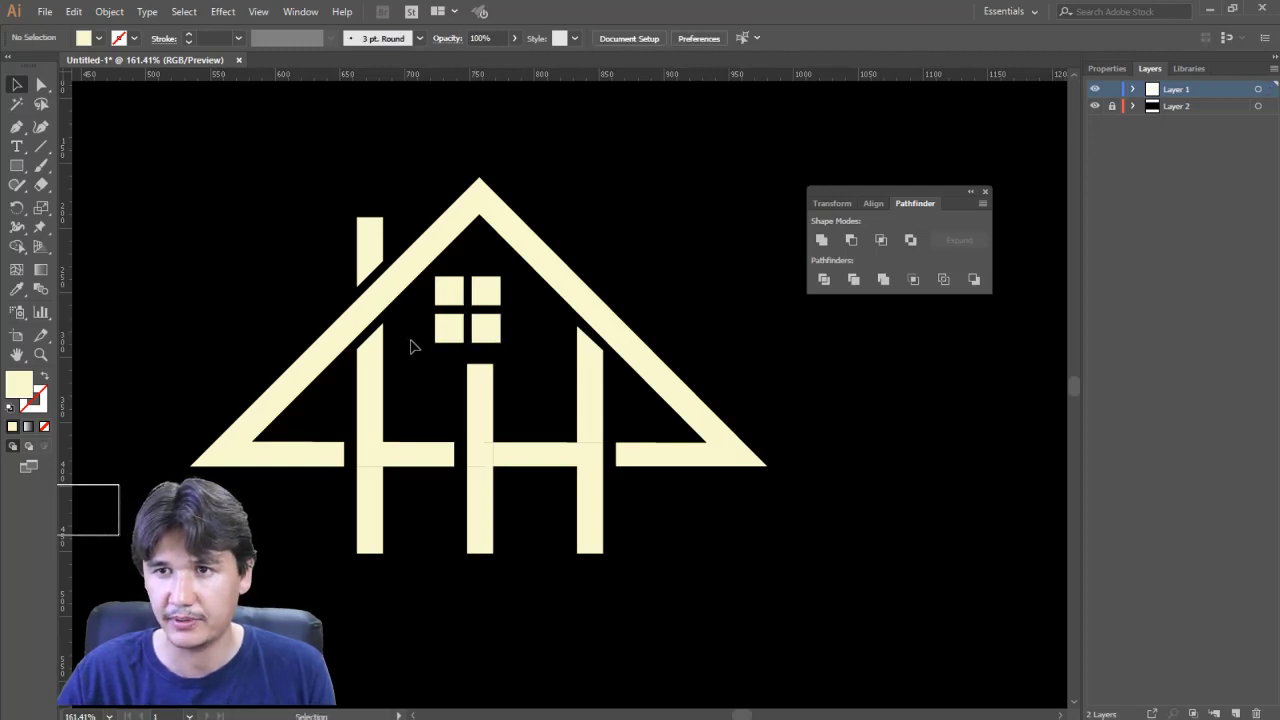
{"action": "left_click_drag", "start_coordinate": [514, 337], "coordinate": [551, 343]}
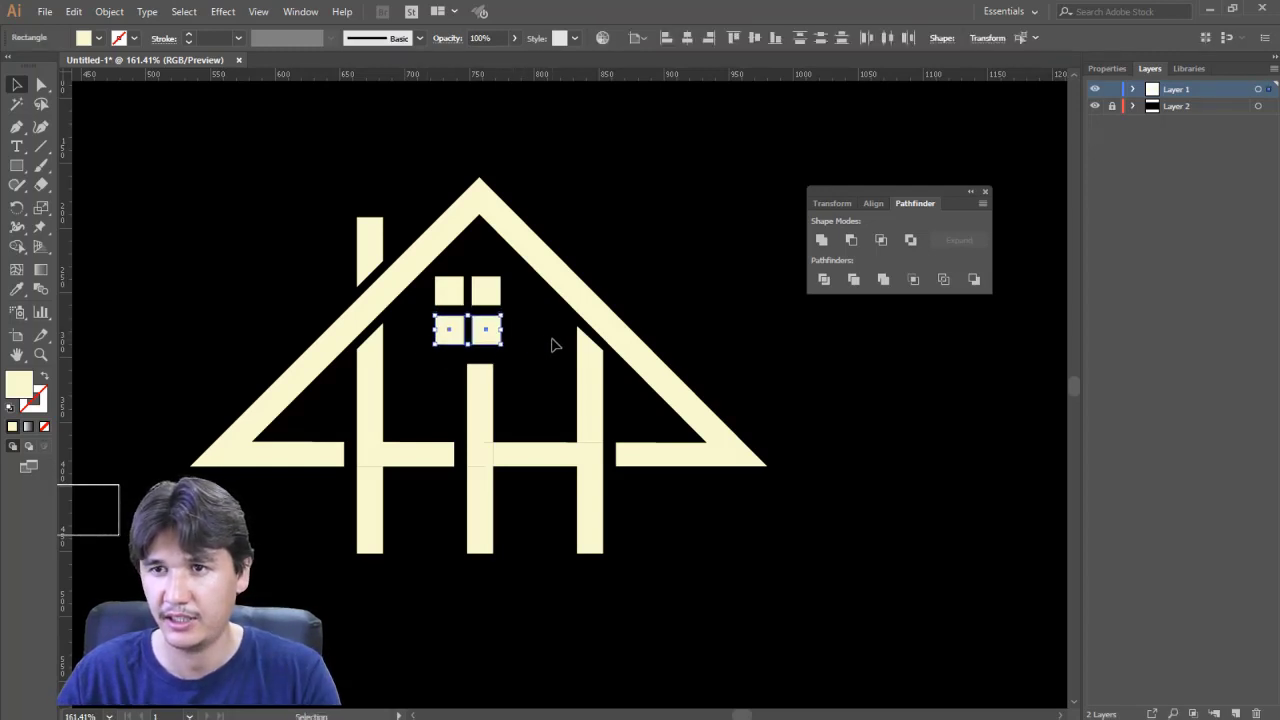
{"action": "left_click", "coordinate": [534, 349]}
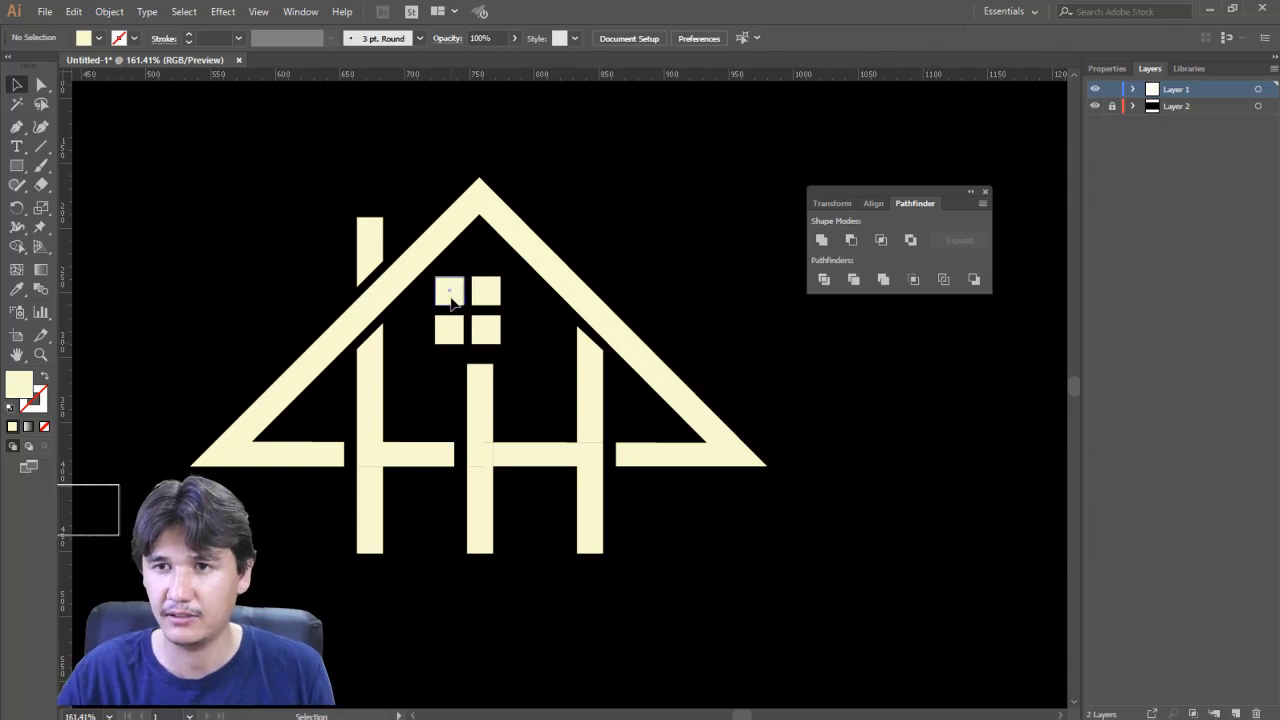
{"action": "left_click", "coordinate": [450, 297]}
{"action": "left_click", "coordinate": [485, 292], "text": "shift"}
{"action": "left_click", "coordinate": [486, 330], "text": "shift"}
{"action": "left_click", "coordinate": [460, 338], "text": "shift"}
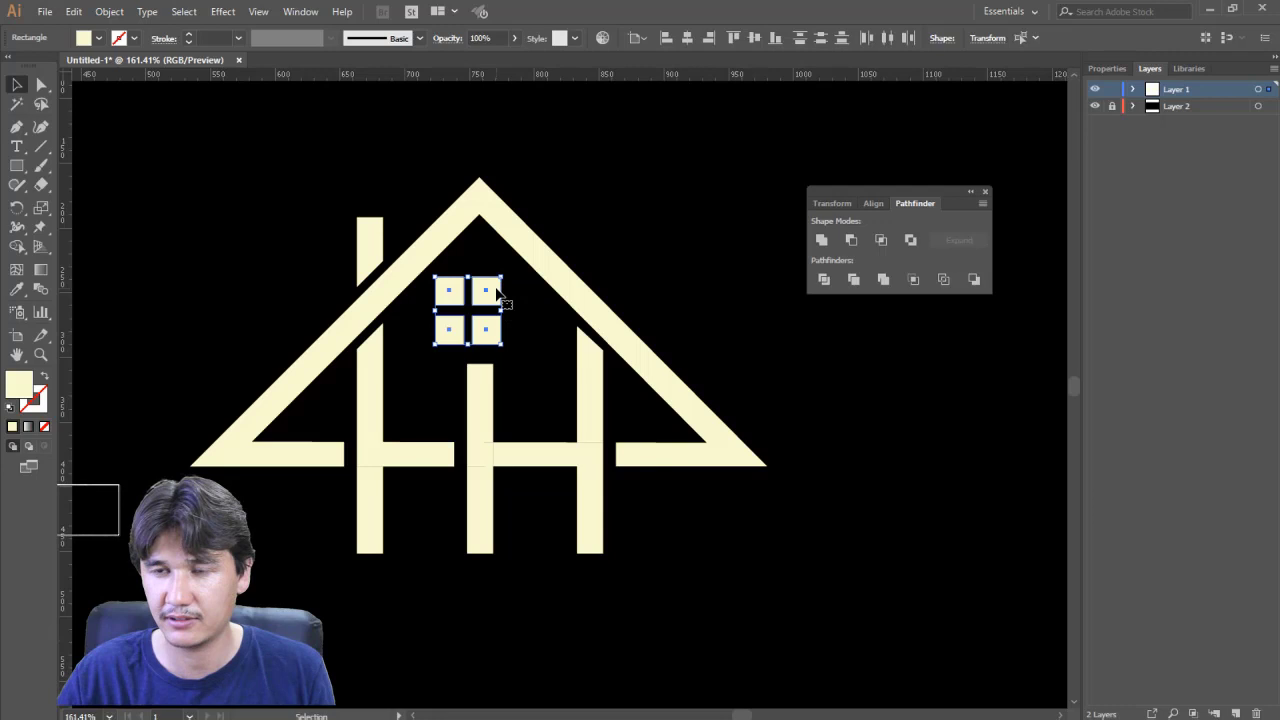
Group the four window squares and scale the group down slightly
{"action": "right_click", "coordinate": [498, 291]}
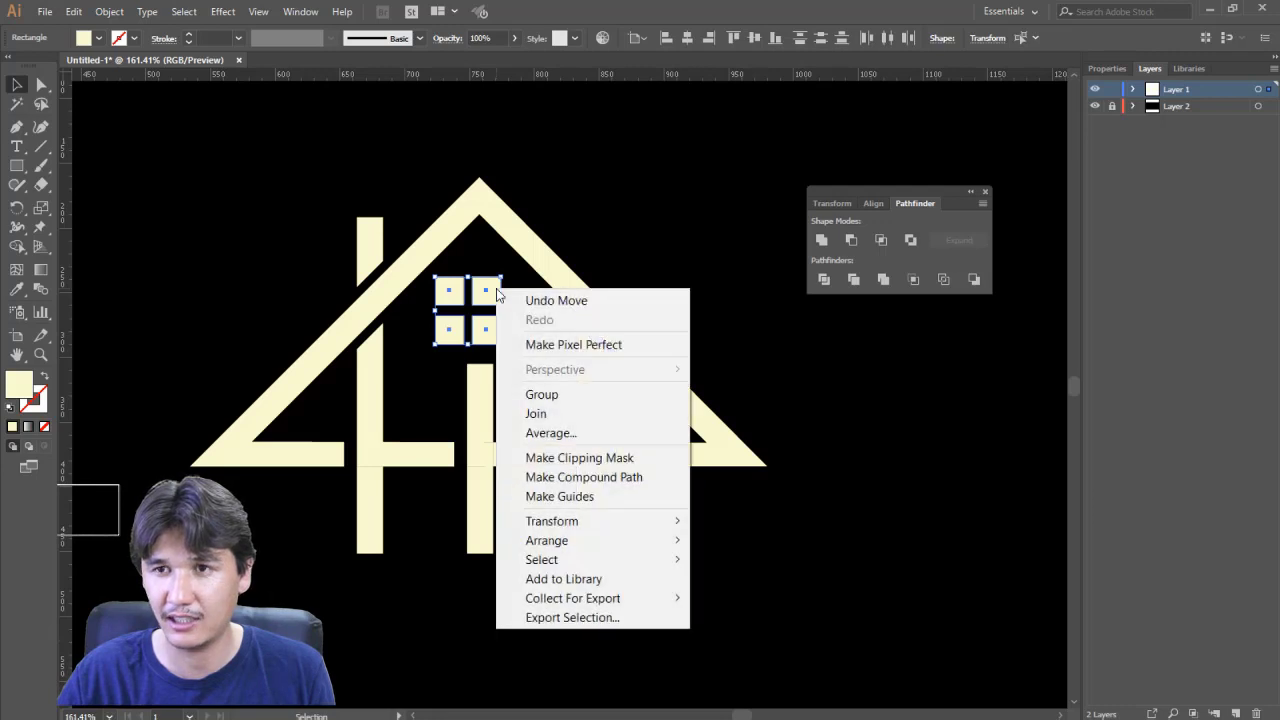
{"action": "left_click", "coordinate": [541, 395]}
{"action": "left_click_drag", "start_coordinate": [498, 282], "coordinate": [500, 331]}
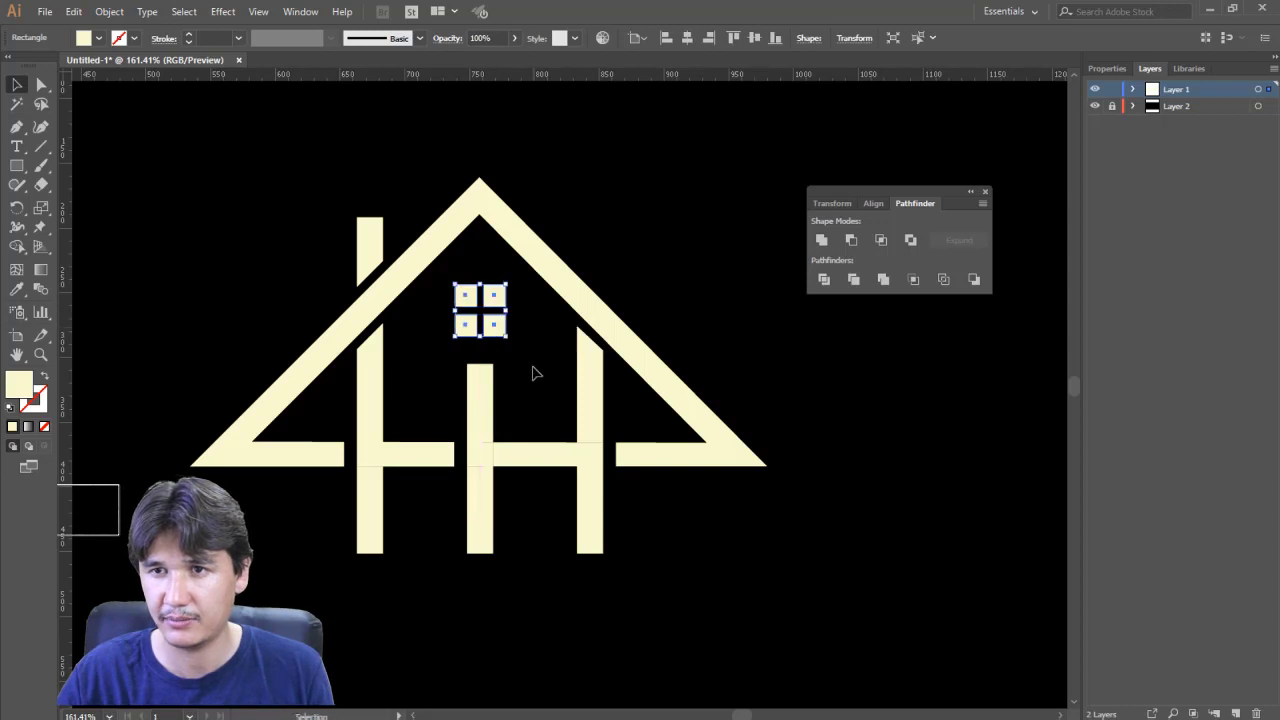
{"action": "left_click", "coordinate": [466, 343], "text": "alt"}
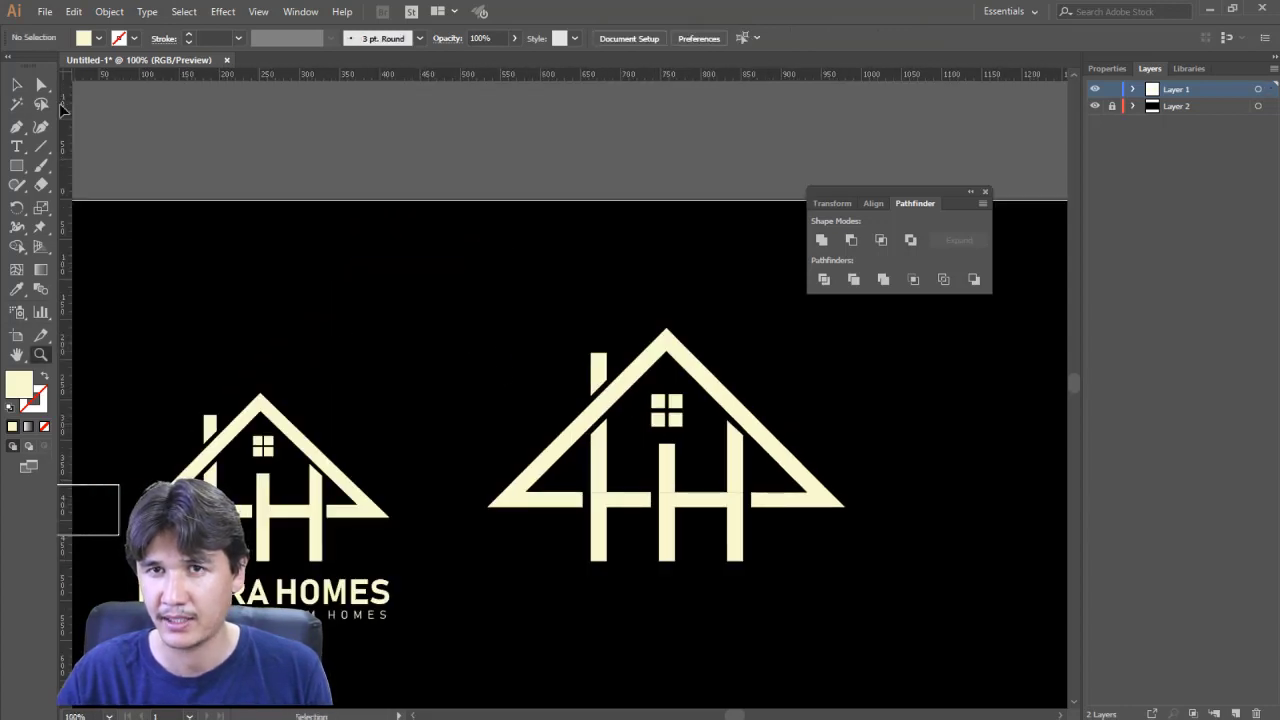
Move the window group slightly higher beneath the roof peak
{"action": "key", "text": "v"}
{"action": "left_click_drag", "start_coordinate": [677, 429], "coordinate": [677, 420]}
{"action": "left_click", "coordinate": [713, 447]}
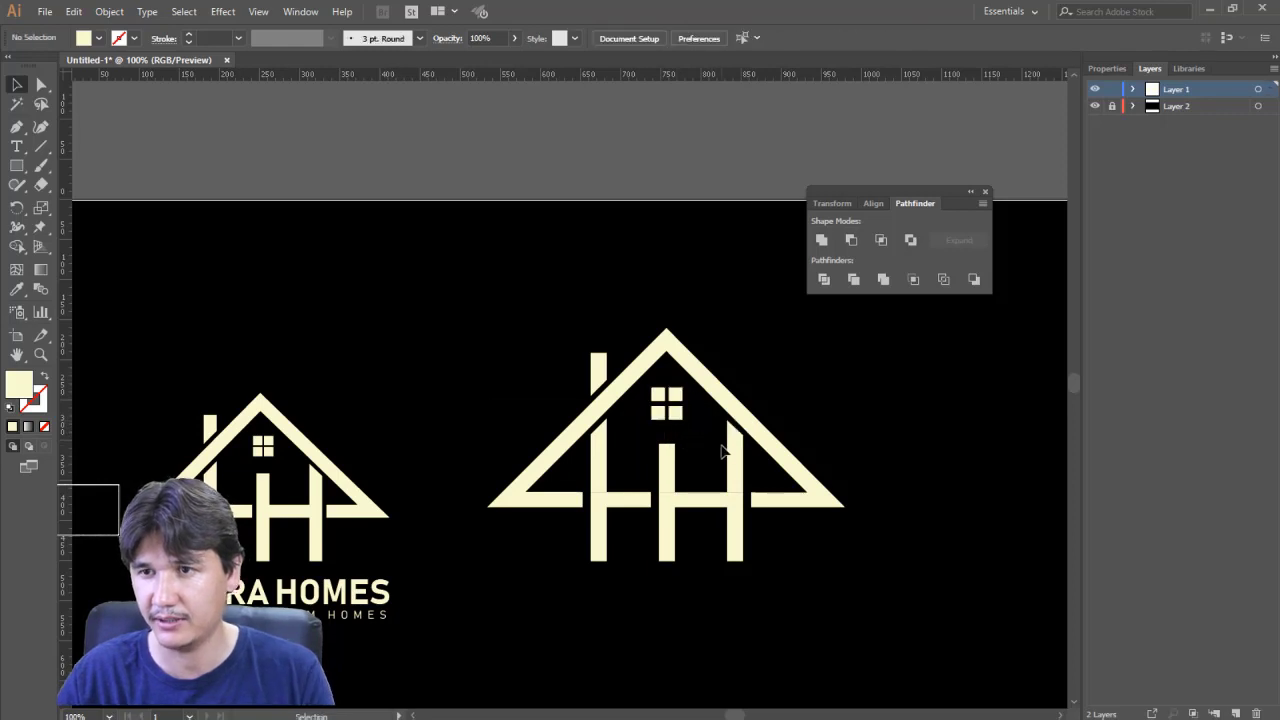
{"action": "left_click", "coordinate": [679, 418]}
{"action": "left_click", "coordinate": [700, 478]}
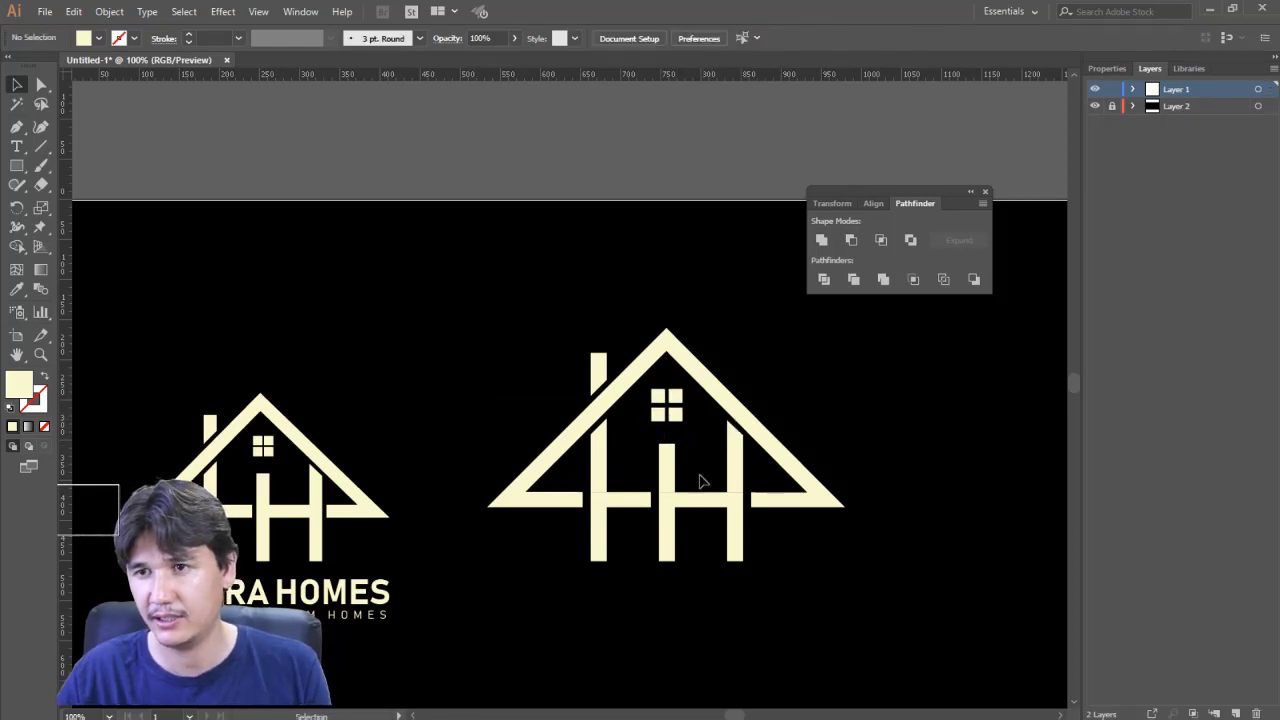
Zoom in on the right house logo and select the roof path with its left leg
{"action": "key", "text": "z"}
{"action": "left_click", "coordinate": [604, 460], "text": "alt"}
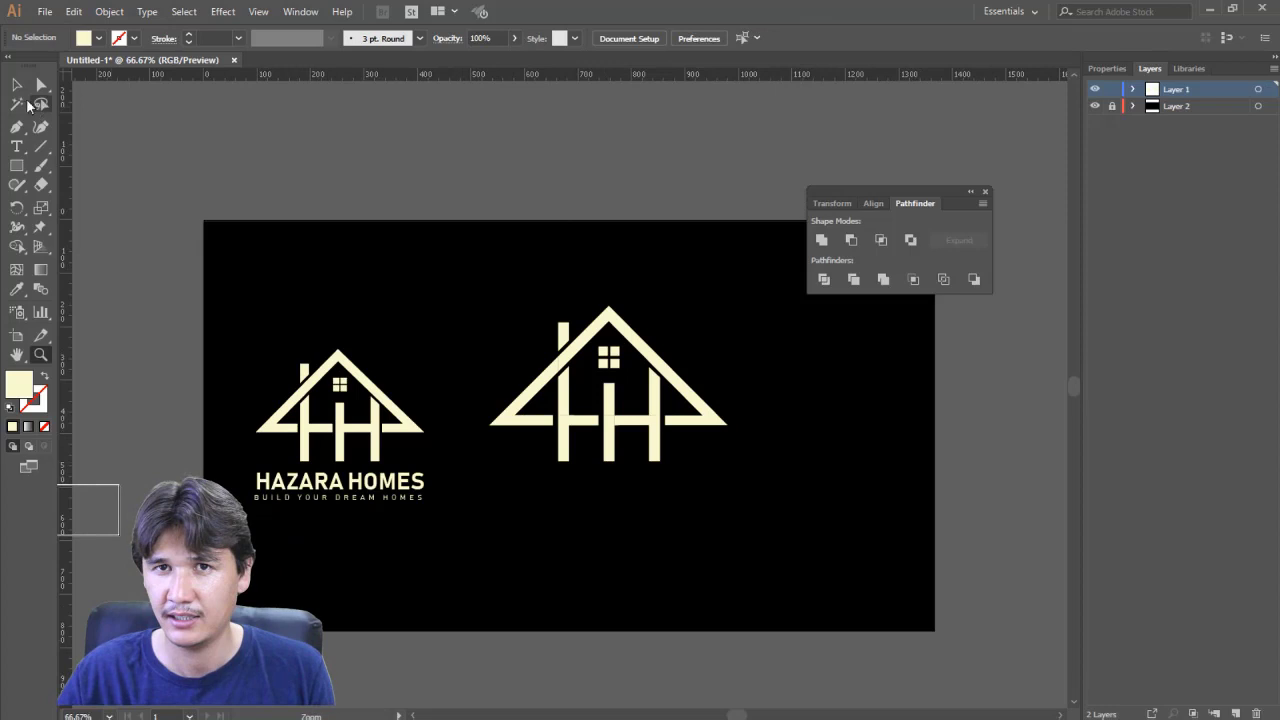
{"action": "left_click", "coordinate": [17, 85]}
{"action": "left_click_drag", "start_coordinate": [537, 259], "coordinate": [787, 476]}
{"action": "left_click", "coordinate": [787, 476]}
{"action": "left_click_drag", "start_coordinate": [463, 271], "coordinate": [851, 566]}
{"action": "key", "text": "a"}
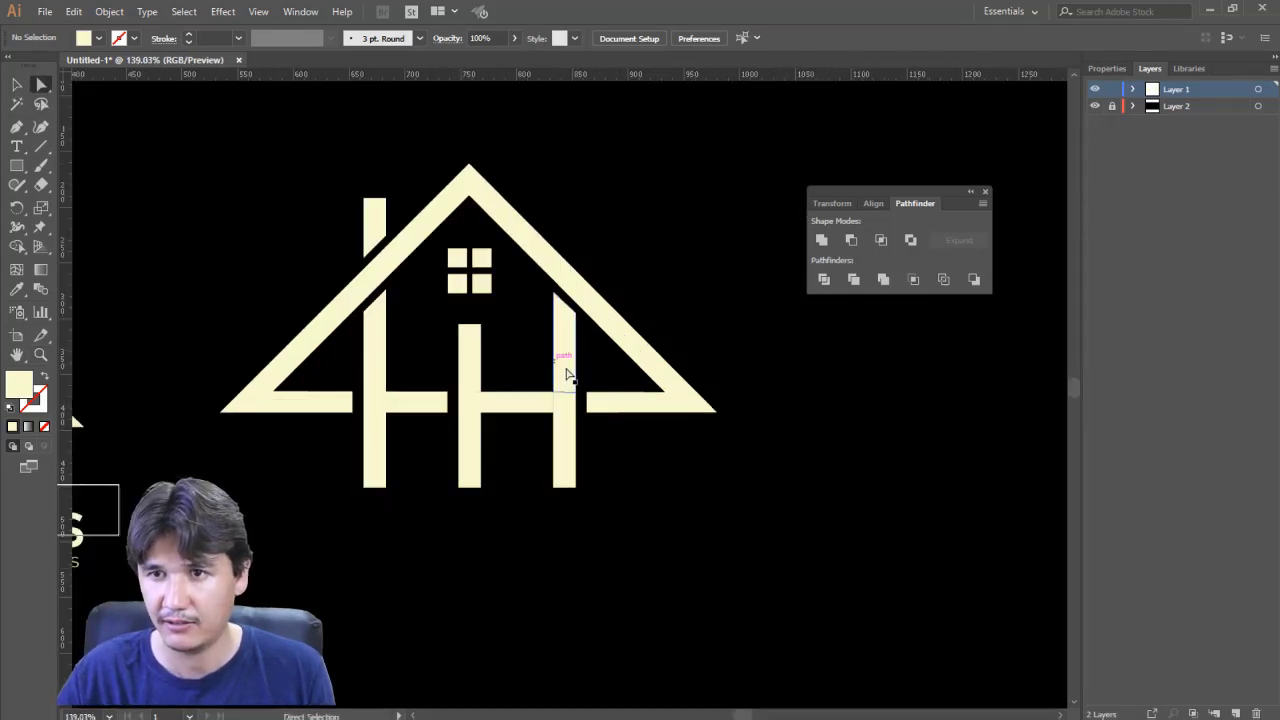
{"action": "left_click", "coordinate": [605, 402]}
{"action": "mouse_move", "coordinate": [637, 405]}
{"action": "left_mouse_down"}
{"action": "mouse_move", "coordinate": [659, 294]}
{"action": "mouse_move", "coordinate": [634, 407]}
{"action": "left_mouse_up"}
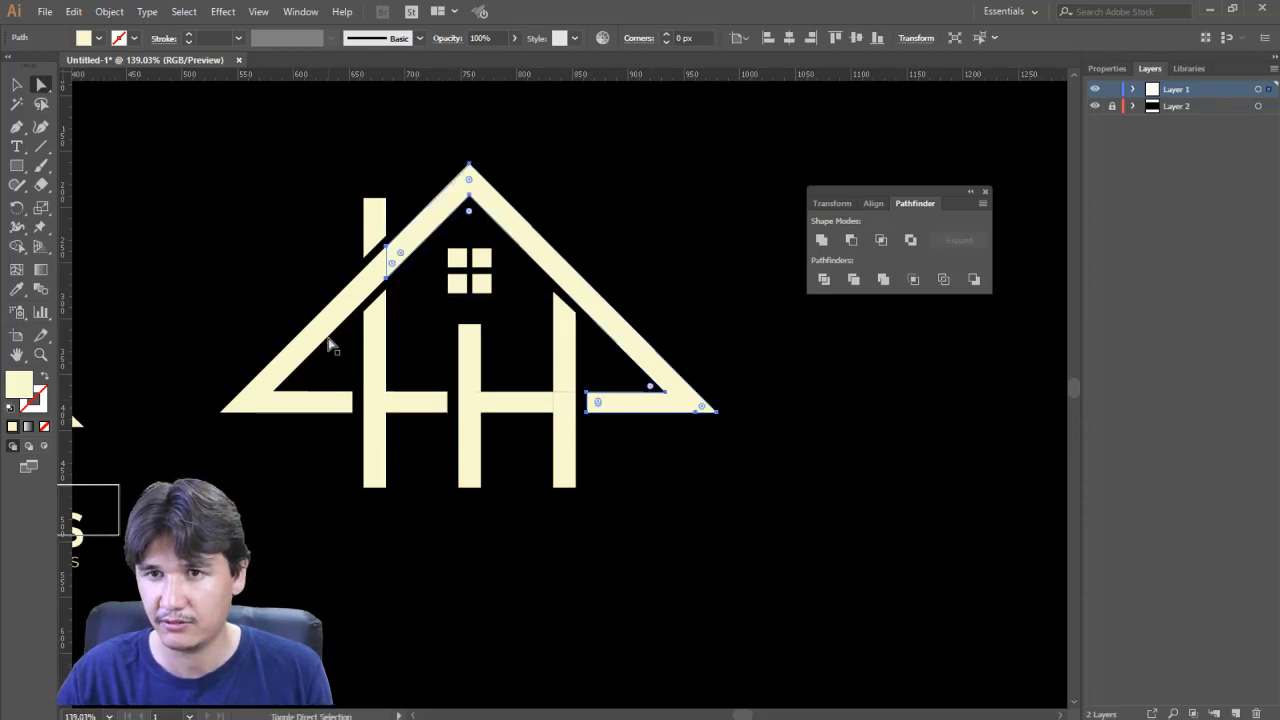
{"action": "left_click", "coordinate": [334, 320], "text": "shift"}
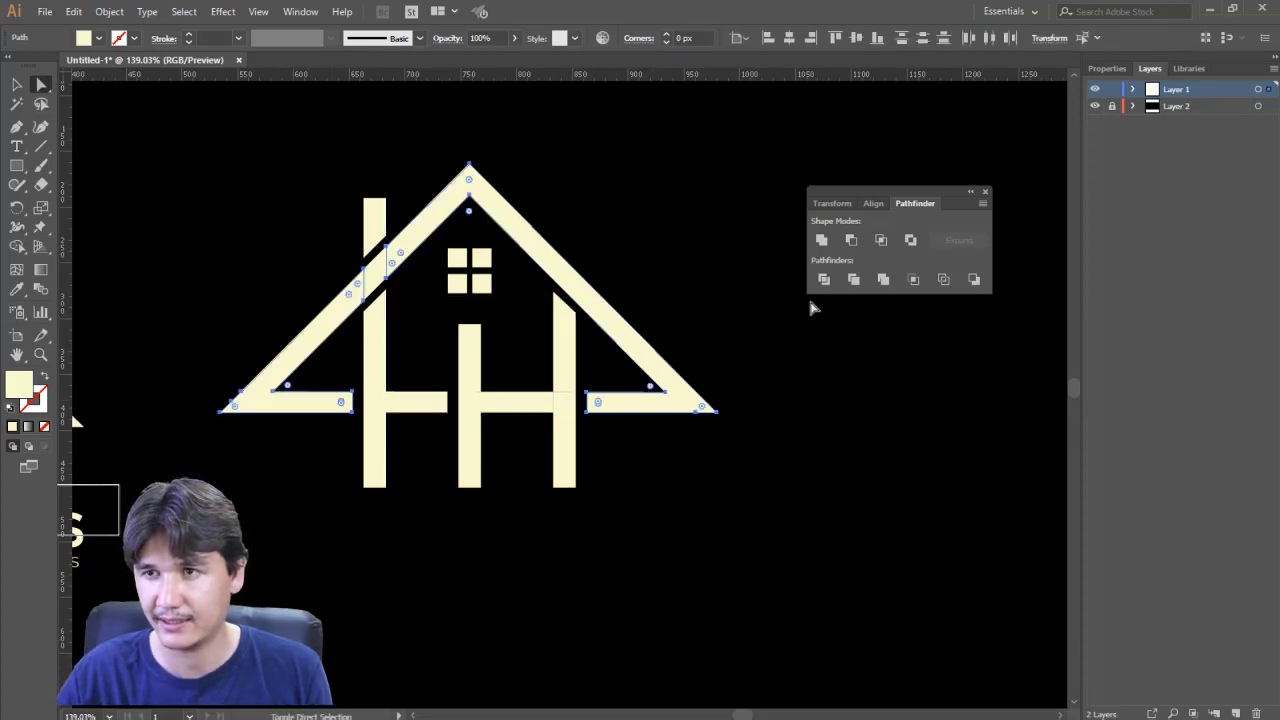
Unite the roof pieces and left bottom bar into a single roof shape
{"action": "key", "text": "ctrl+g"}
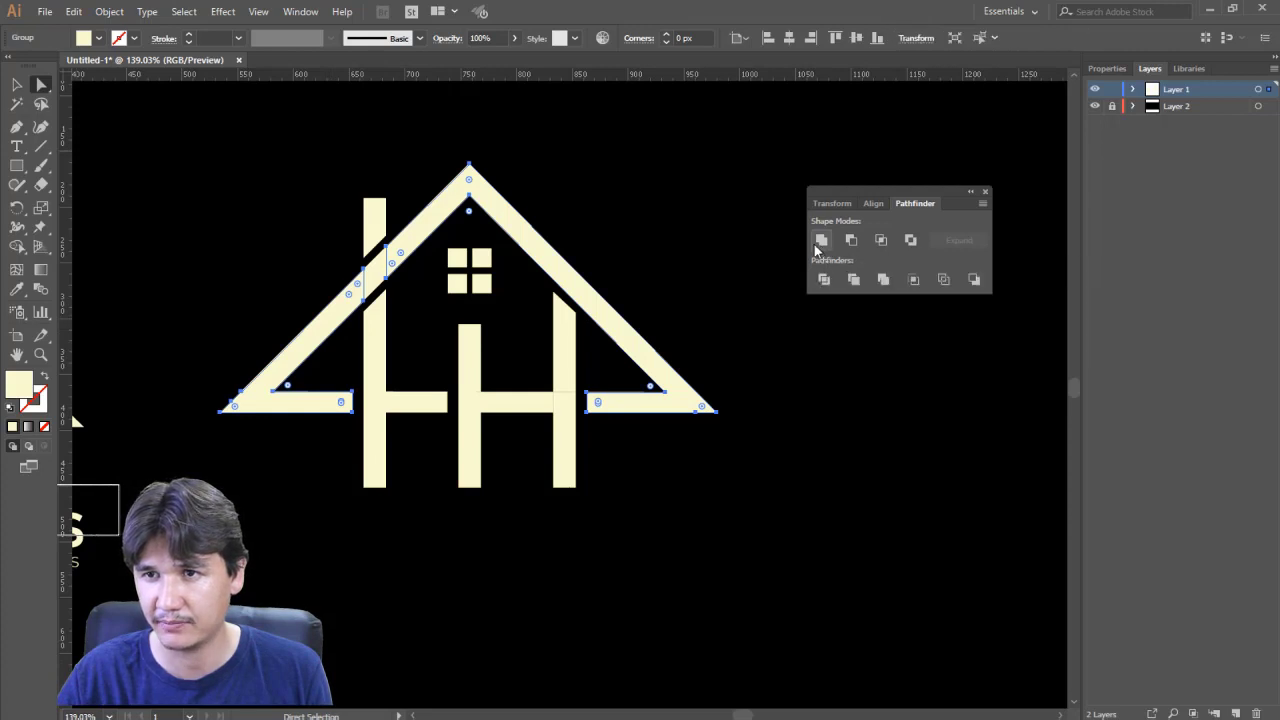
{"action": "left_click", "coordinate": [821, 240]}
{"action": "left_click", "coordinate": [397, 255]}
{"action": "left_click", "coordinate": [377, 282]}
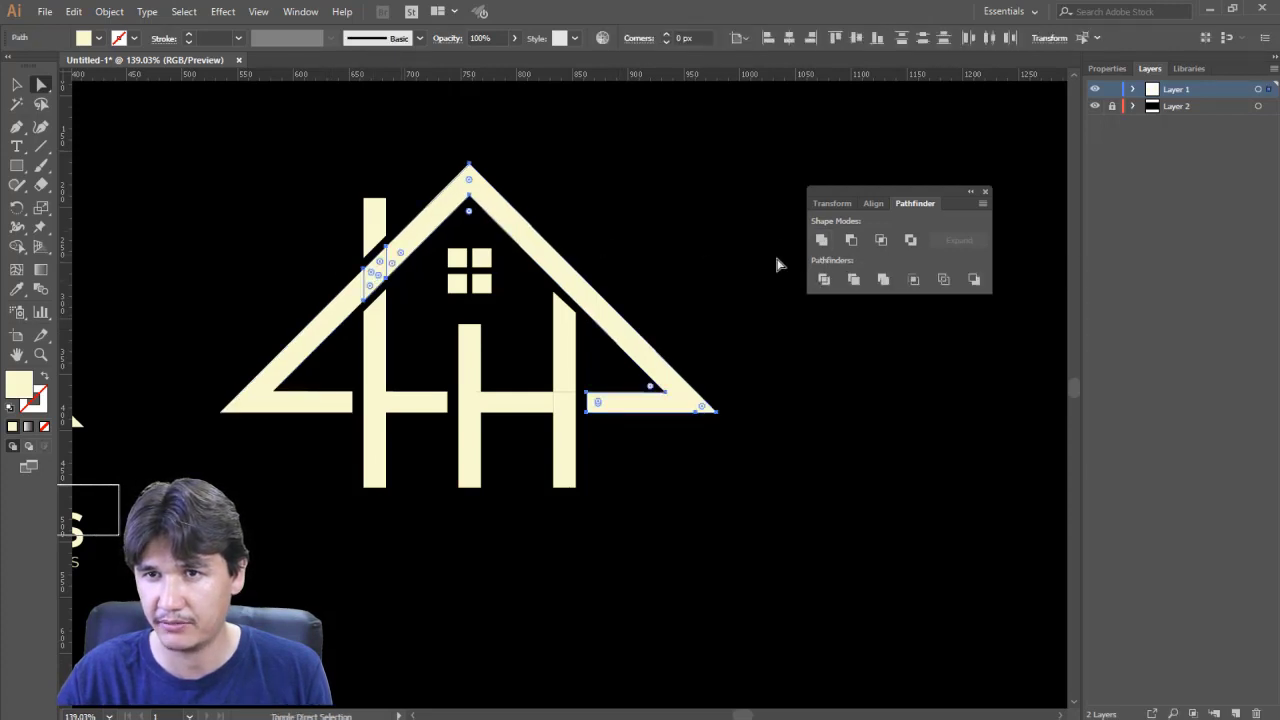
{"action": "left_click", "coordinate": [378, 284], "text": "ctrl"}
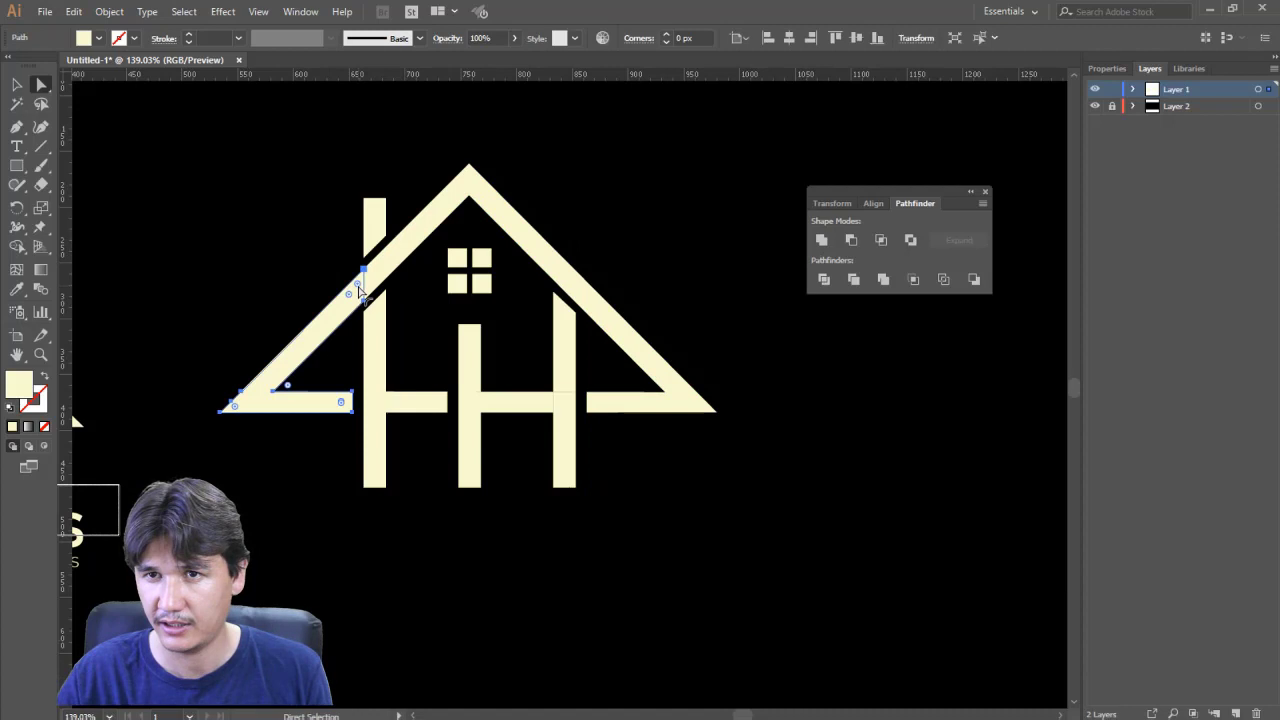
{"action": "left_click", "coordinate": [821, 241]}
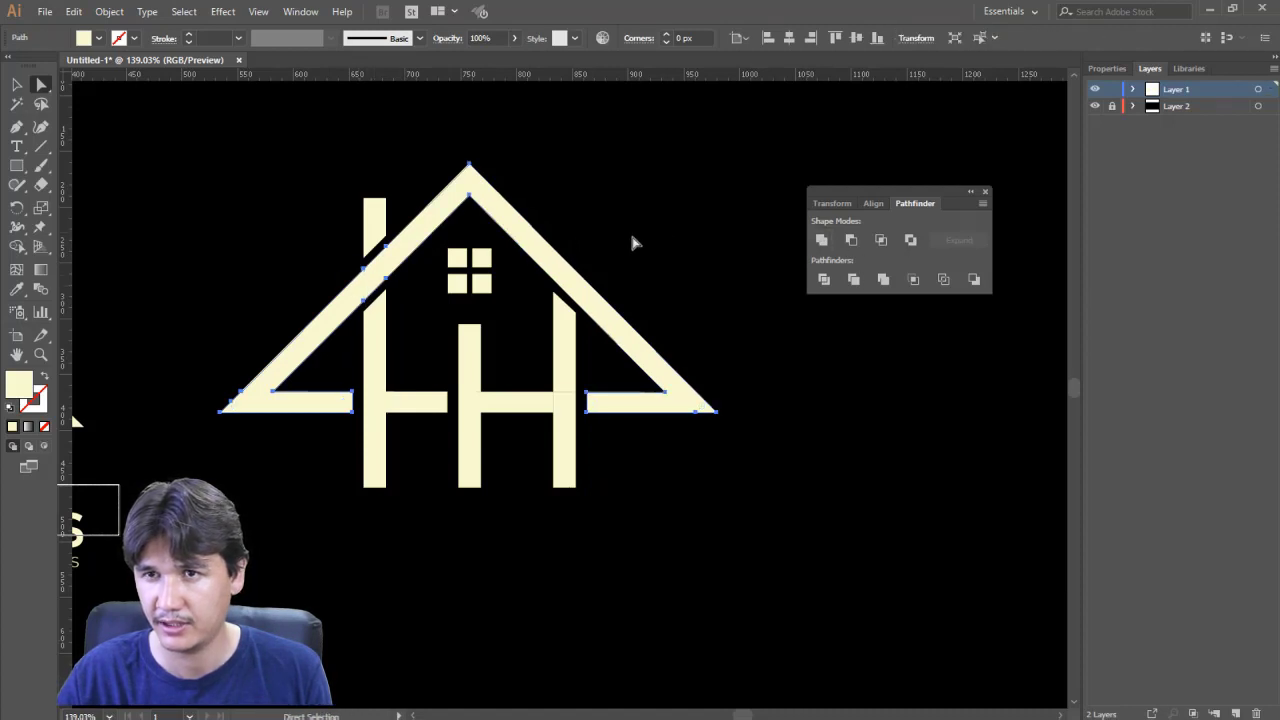
Unite the upper and lower left H bar pieces into one shape
{"action": "left_click", "coordinate": [374, 334]}
{"action": "left_click", "coordinate": [374, 424], "text": "shift"}
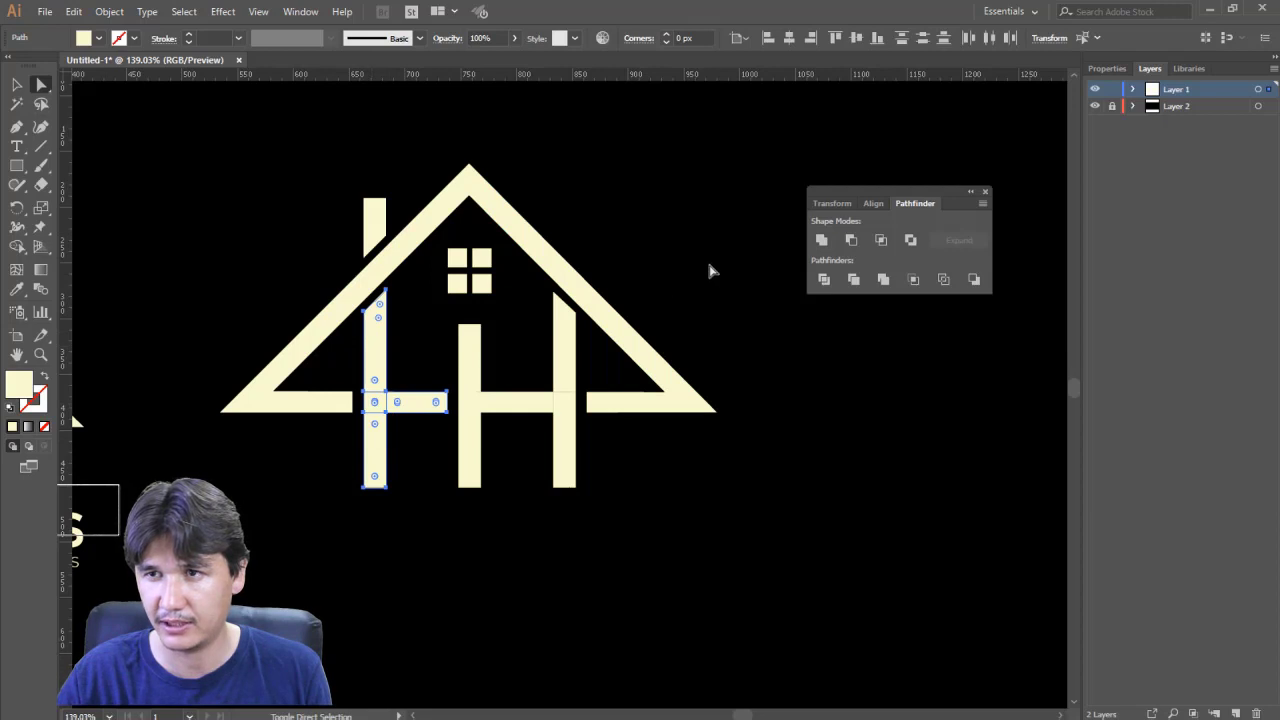
{"action": "left_click", "coordinate": [821, 241]}
Unite the middle H segments, right crossbar piece and right bar into one shape
{"action": "left_click", "coordinate": [470, 405]}
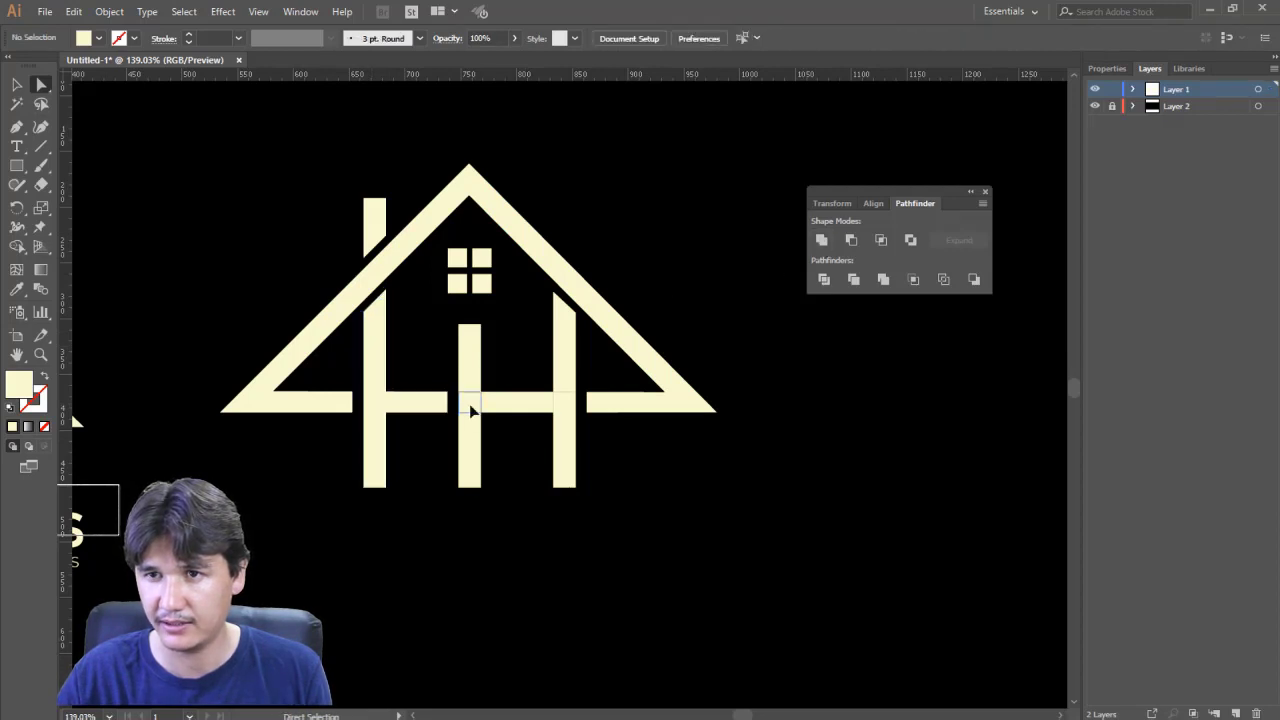
{"action": "left_click", "coordinate": [472, 380], "text": "shift"}
{"action": "left_click", "coordinate": [470, 440], "text": "shift"}
{"action": "left_click", "coordinate": [510, 404], "text": "shift"}
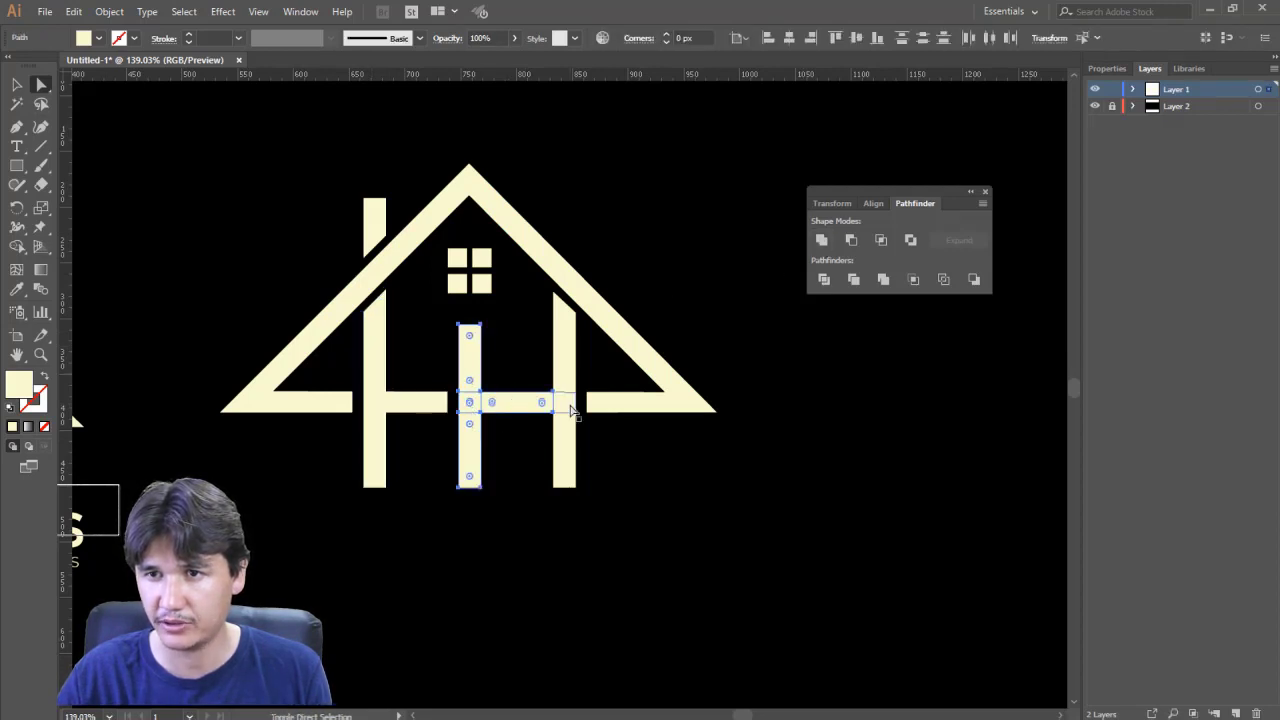
{"action": "left_click", "coordinate": [567, 444], "text": "shift"}
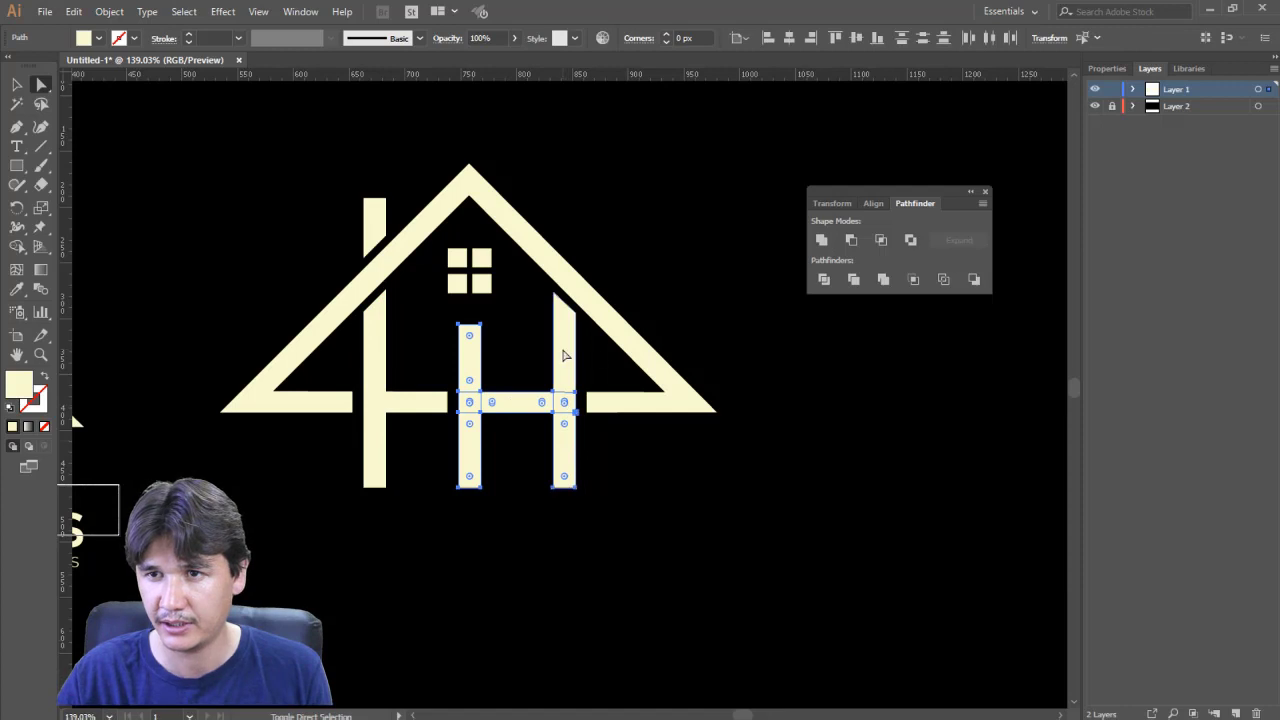
{"action": "left_click", "coordinate": [822, 241]}
{"action": "left_click", "coordinate": [629, 400]}
{"action": "left_click", "coordinate": [392, 232]}
{"action": "key", "text": "z"}
{"action": "key", "text": "ctrl+minus"}
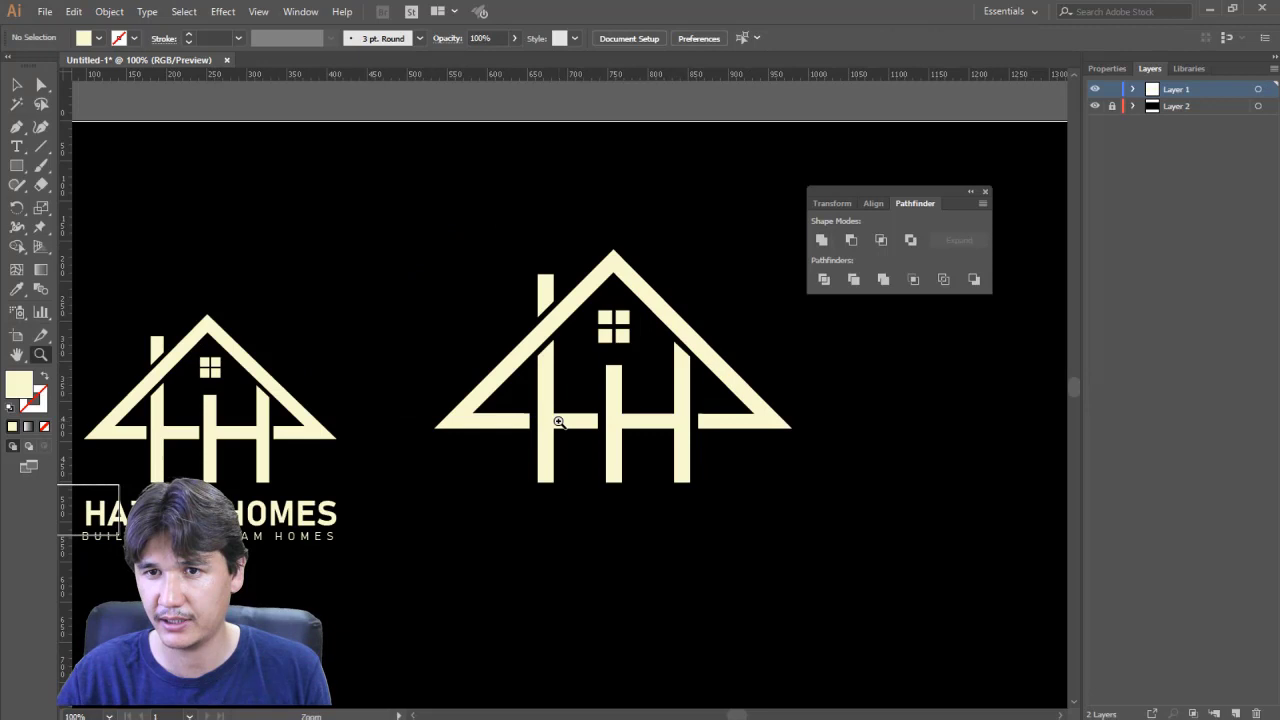
{"action": "key", "text": "v"}
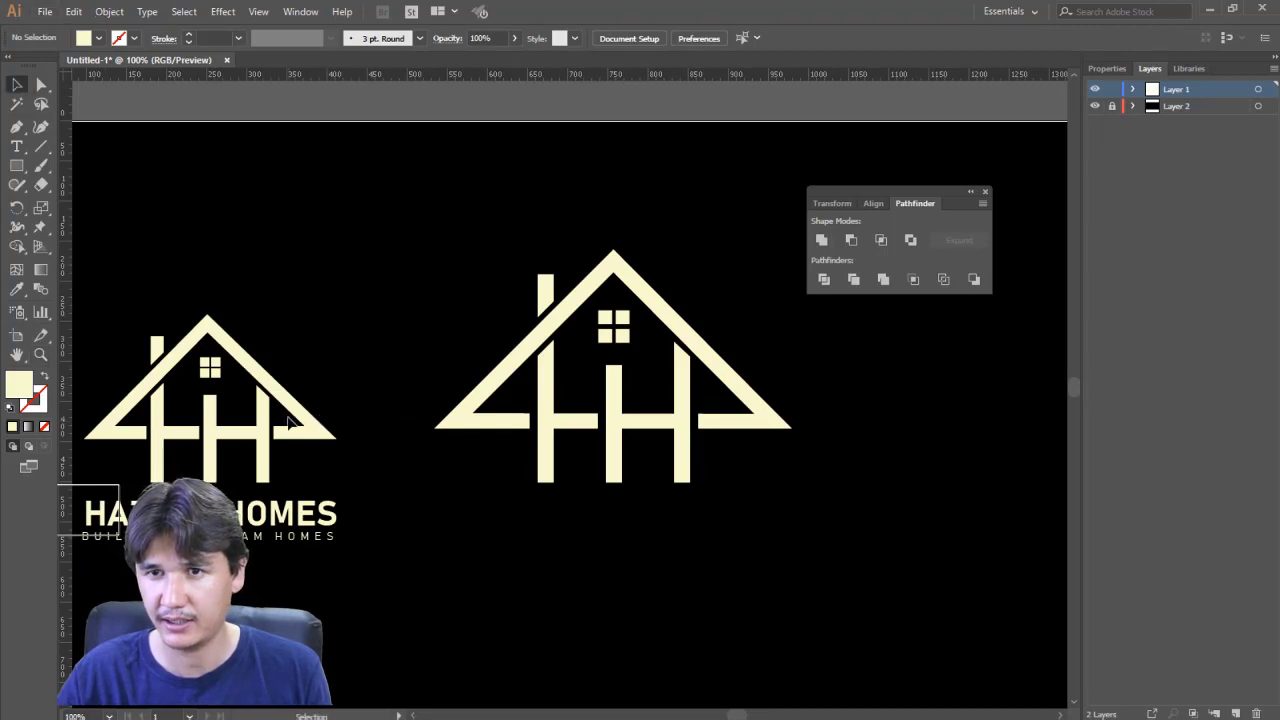
{"action": "left_click_drag", "start_coordinate": [447, 507], "coordinate": [517, 440]}
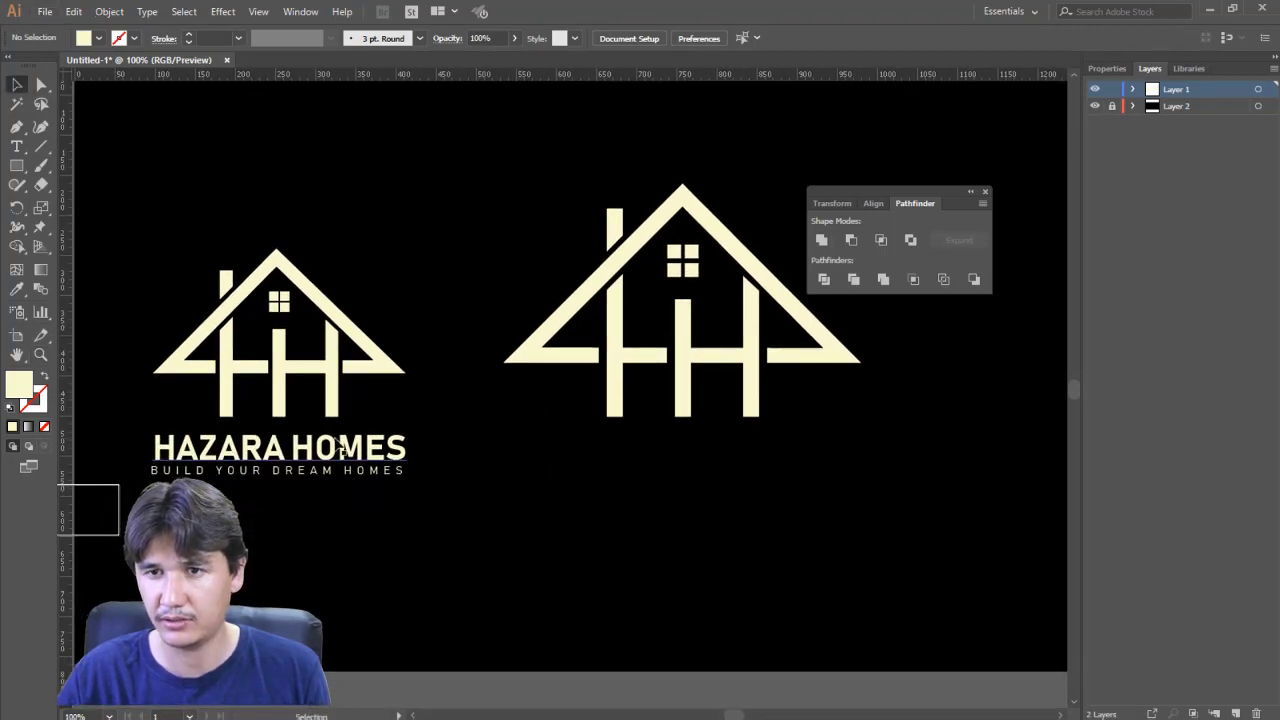
{"action": "double_click", "coordinate": [365, 458]}
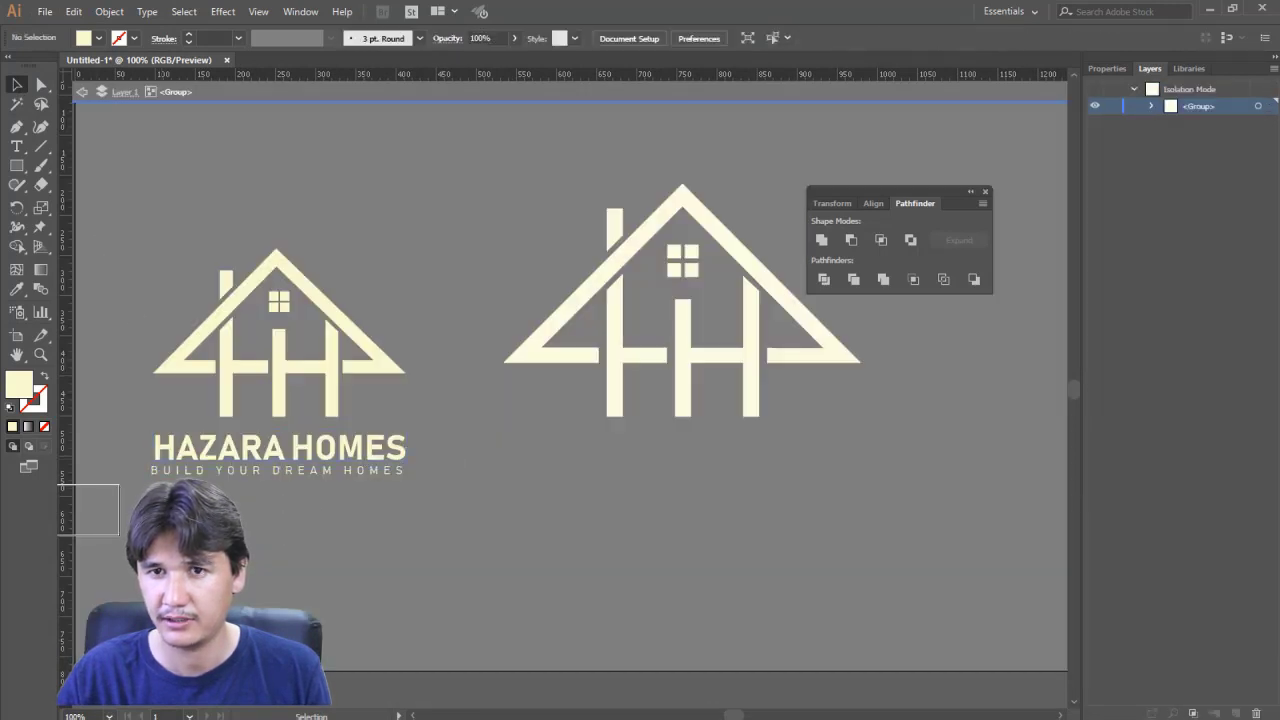
{"action": "double_click", "coordinate": [408, 220]}
{"action": "left_click", "coordinate": [17, 147]}
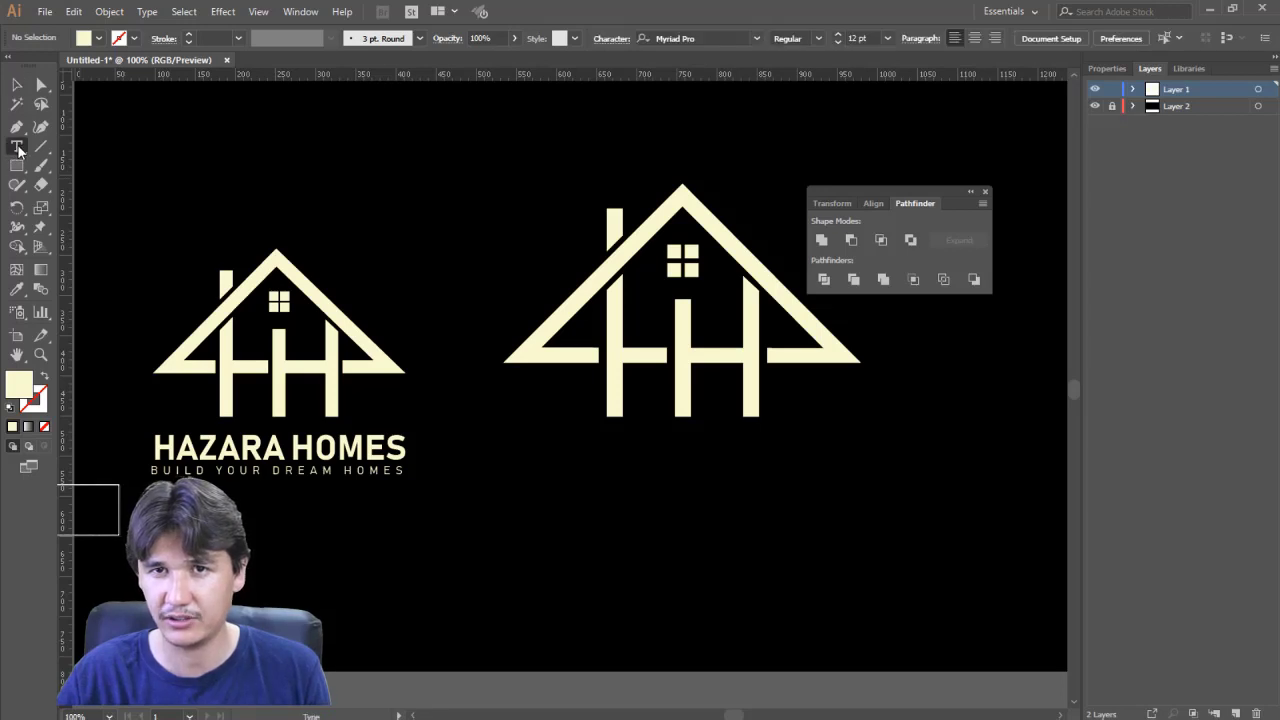
Start a new text line below the right logo, clear the placeholder and give it a dark fill
{"action": "left_click", "coordinate": [580, 476]}
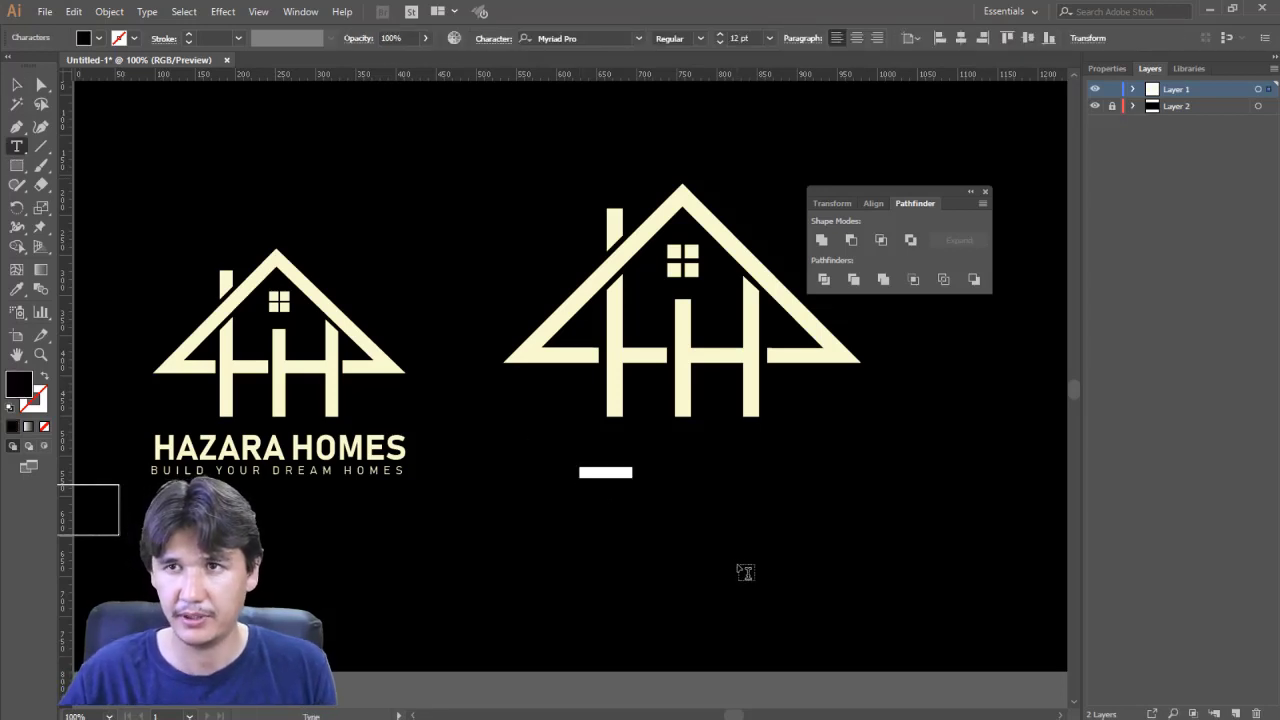
{"action": "key", "text": "BackSpace"}
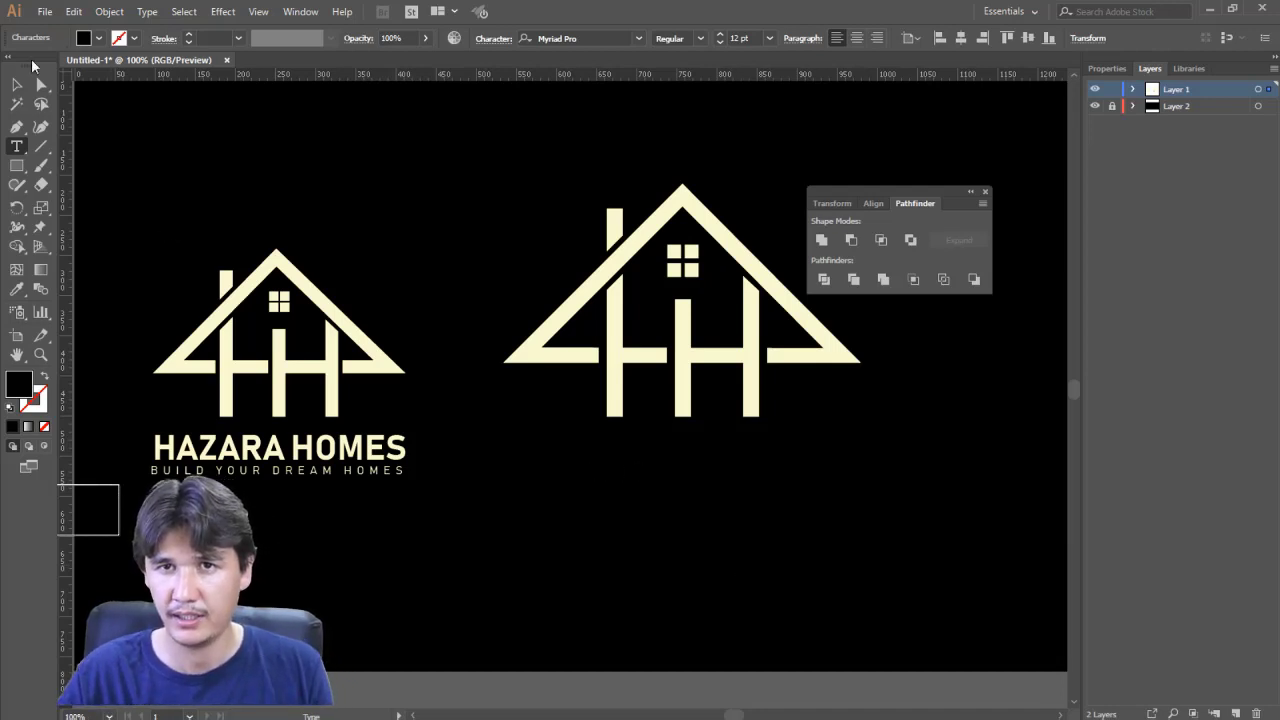
{"action": "left_click", "coordinate": [97, 39]}
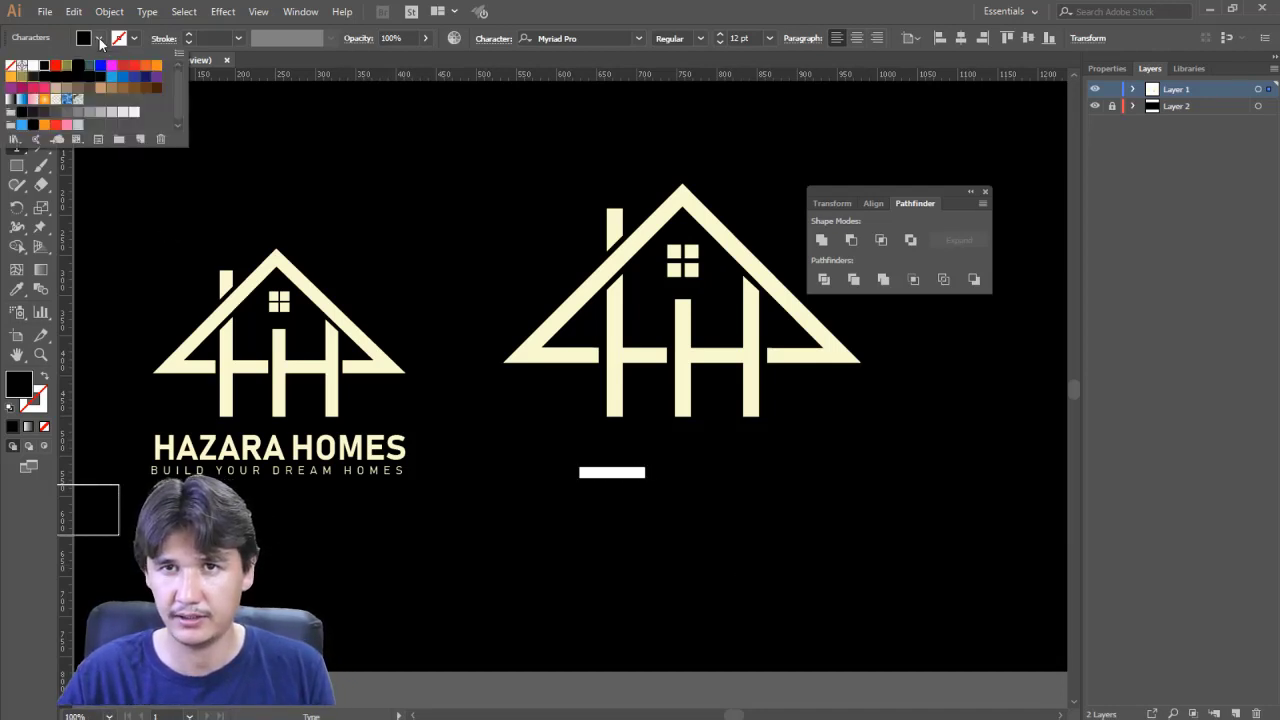
{"action": "left_click", "coordinate": [34, 76]}
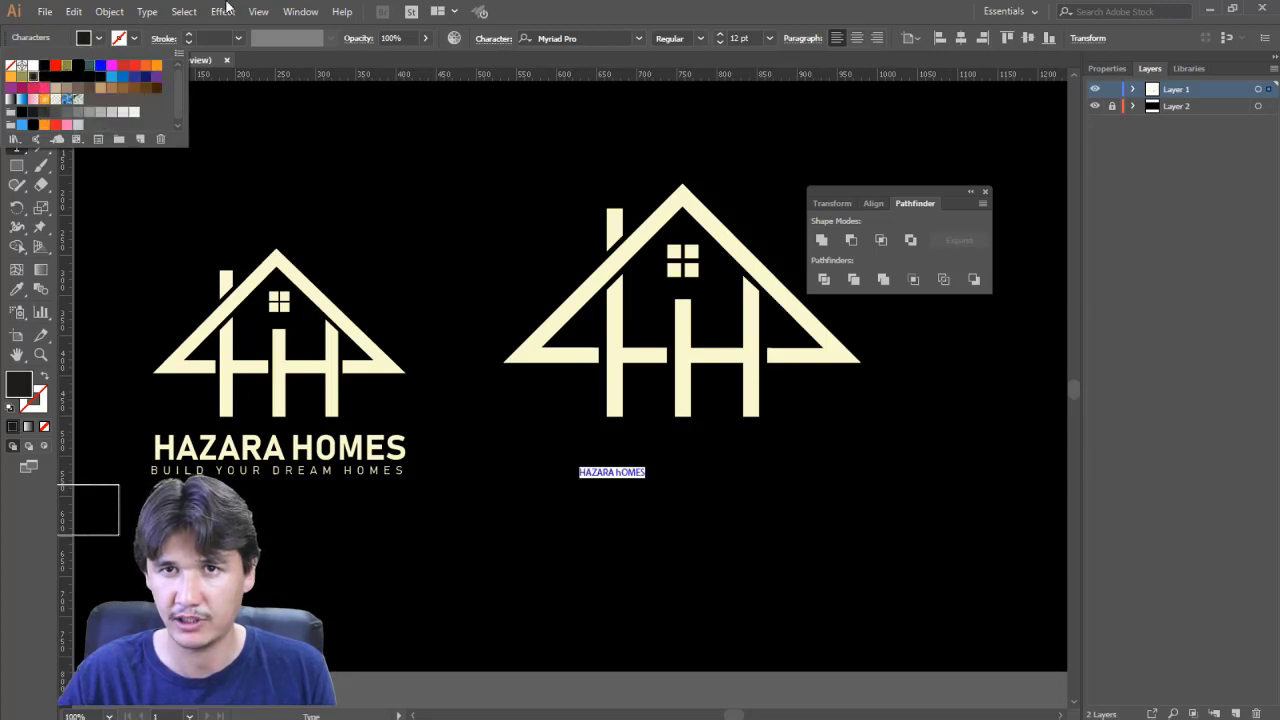
{"action": "key", "text": "Escape"}
{"action": "key", "text": "Escape"}
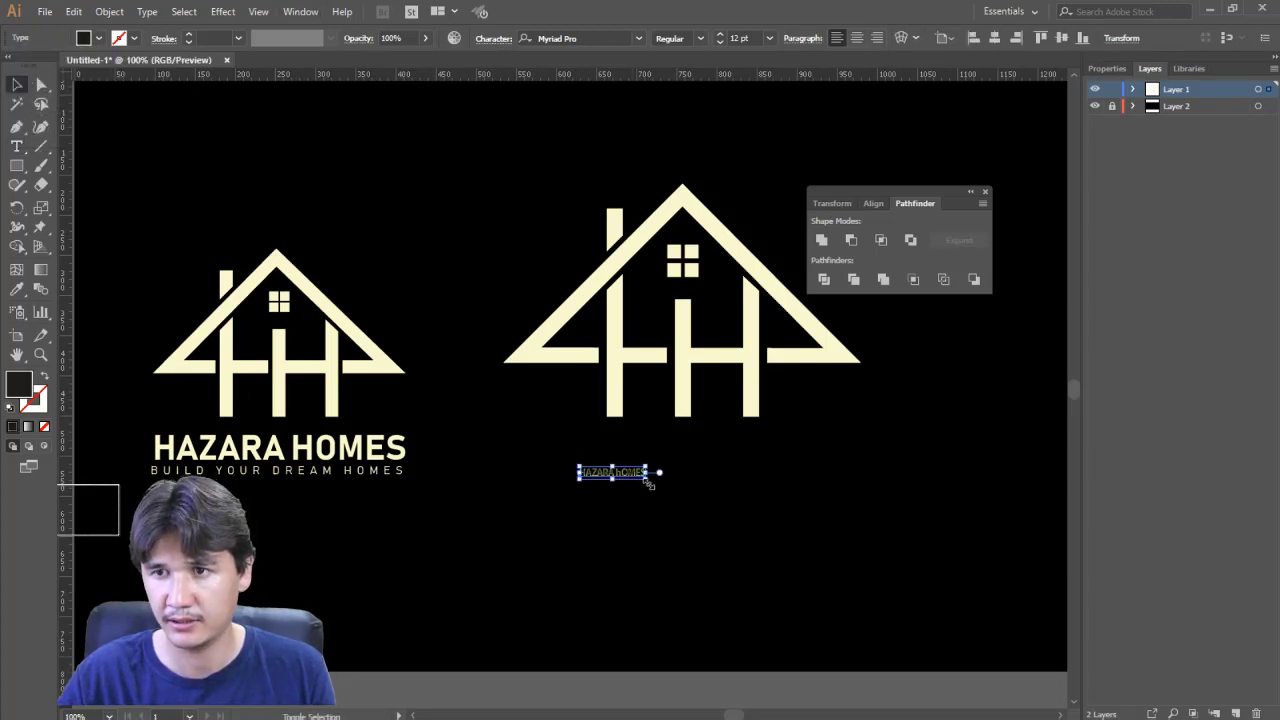
Enlarge HAZARA HOMES, centre it under the larger house logo, and eyedrop the logo's cream colour
{"action": "left_click_drag", "start_coordinate": [648, 483], "coordinate": [900, 608]}
{"action": "left_click_drag", "start_coordinate": [769, 509], "coordinate": [729, 497]}
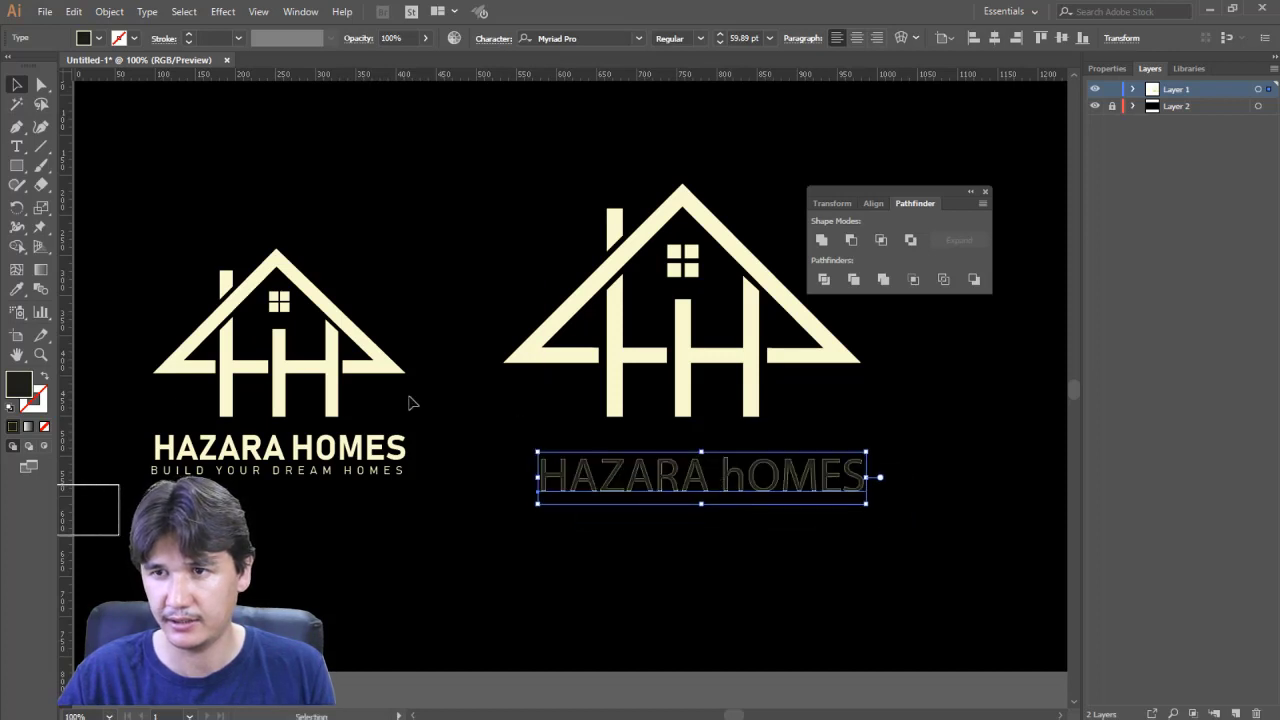
{"action": "left_click", "coordinate": [16, 289]}
{"action": "left_click", "coordinate": [612, 298]}
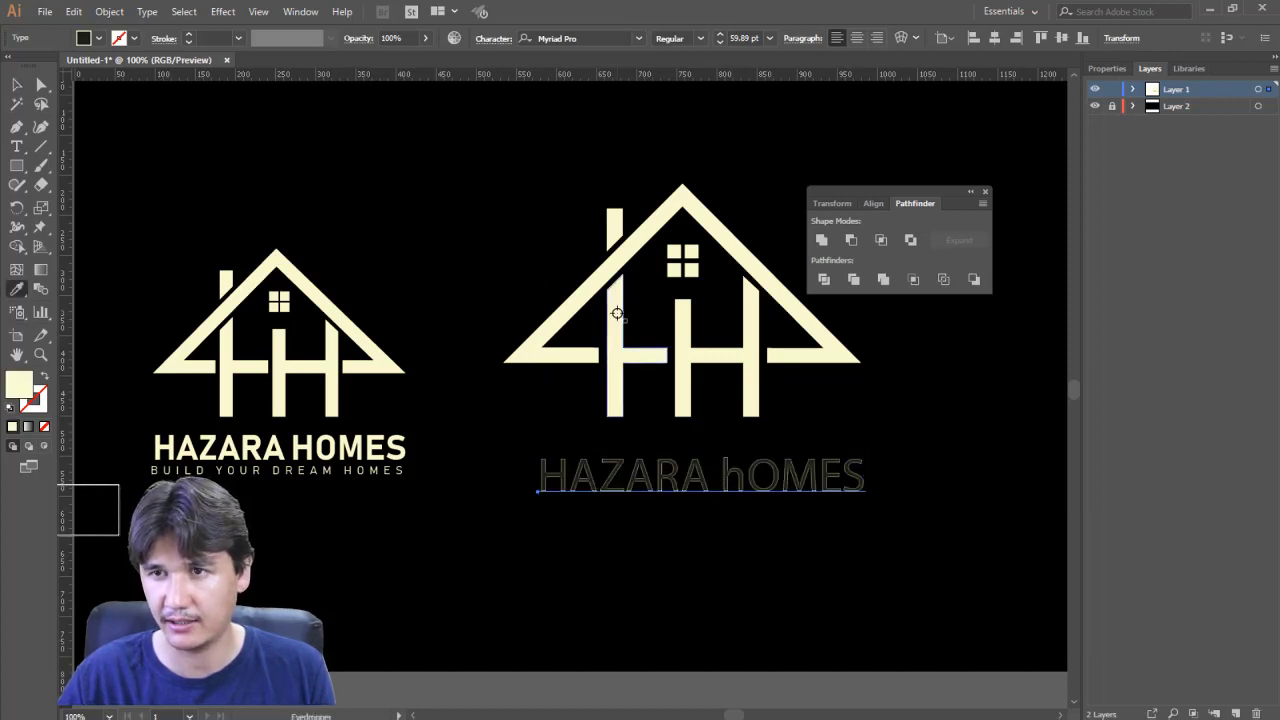
Retype the lowercase h in HOMES as a capital H
{"action": "left_click", "coordinate": [12, 84]}
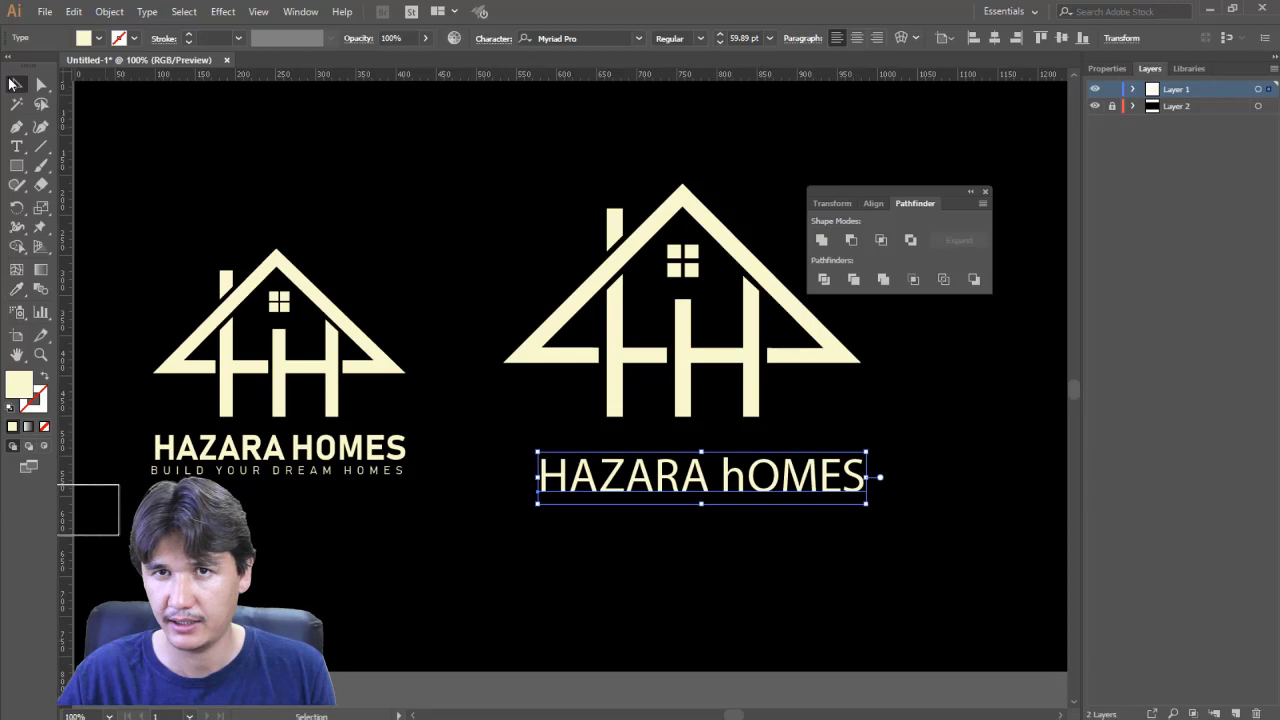
{"action": "double_click", "coordinate": [736, 479]}
{"action": "left_click_drag", "start_coordinate": [733, 472], "coordinate": [723, 476]}
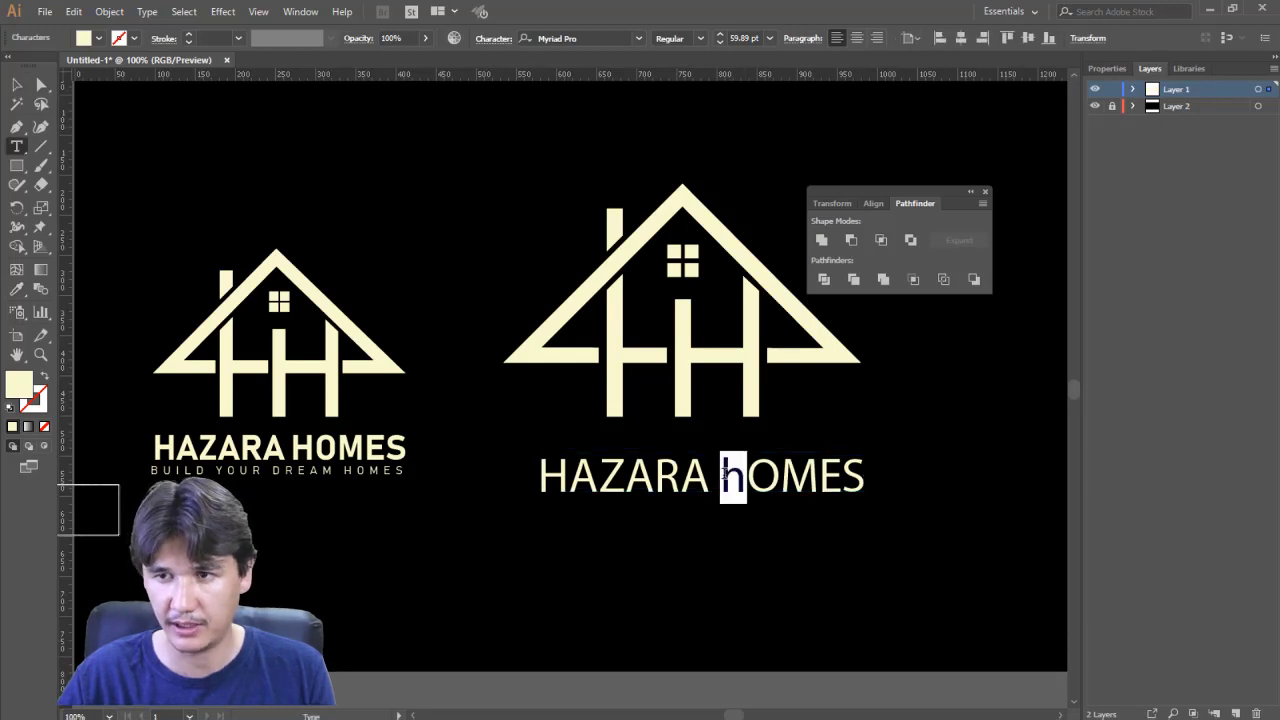
{"action": "type", "text": "H"}
{"action": "left_click", "coordinate": [16, 84]}
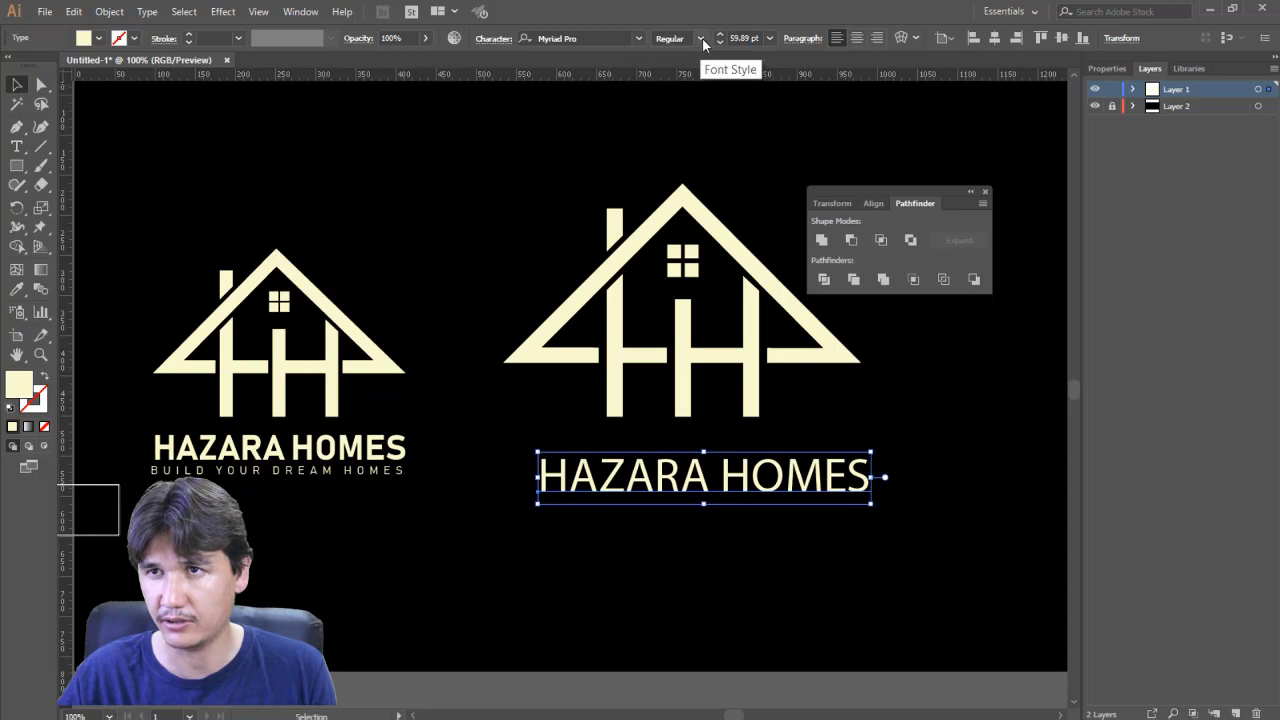
Set the wordmark font to Myriad Variable Concept Bold
{"action": "left_click", "coordinate": [573, 38]}
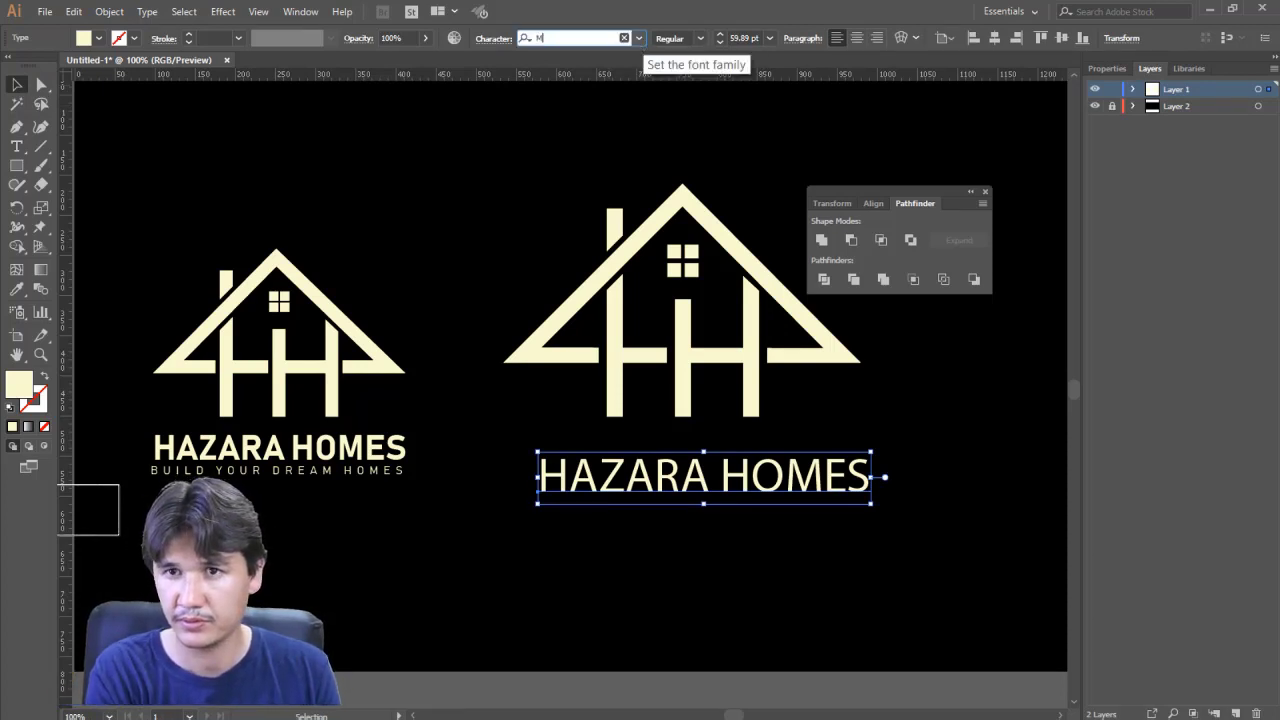
{"action": "type", "text": "M"}
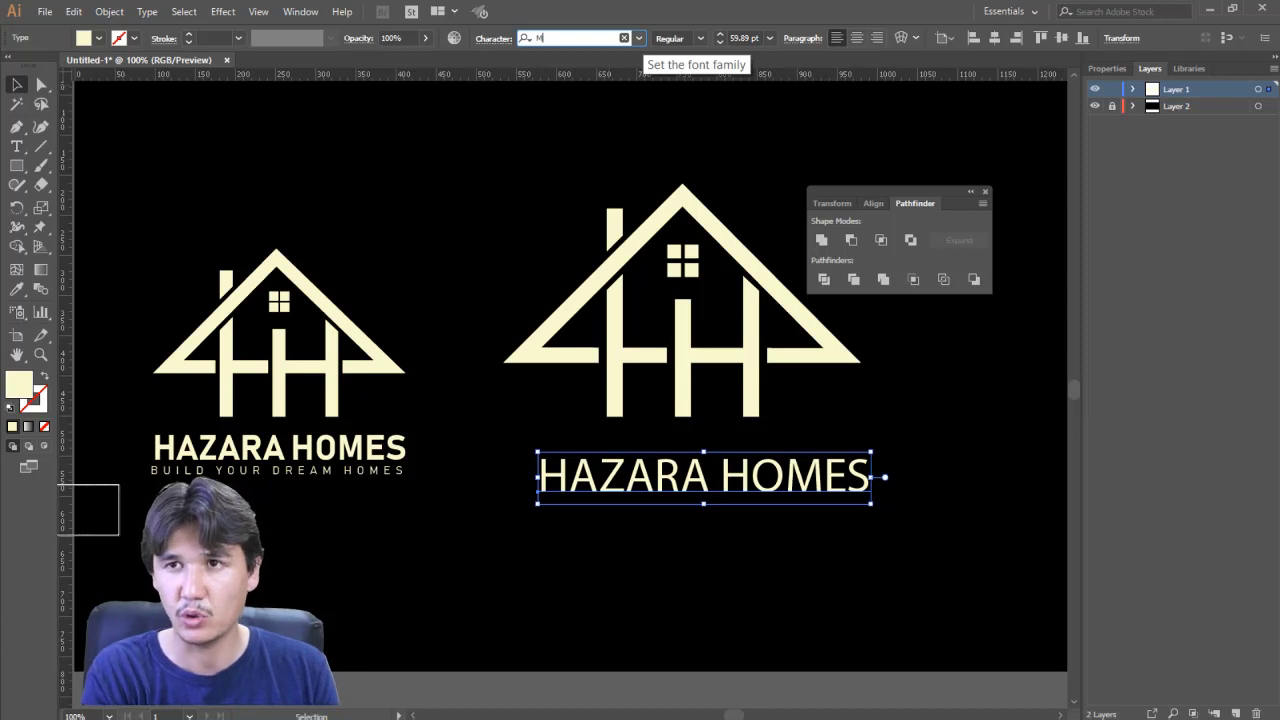
{"action": "type", "text": "YY"}
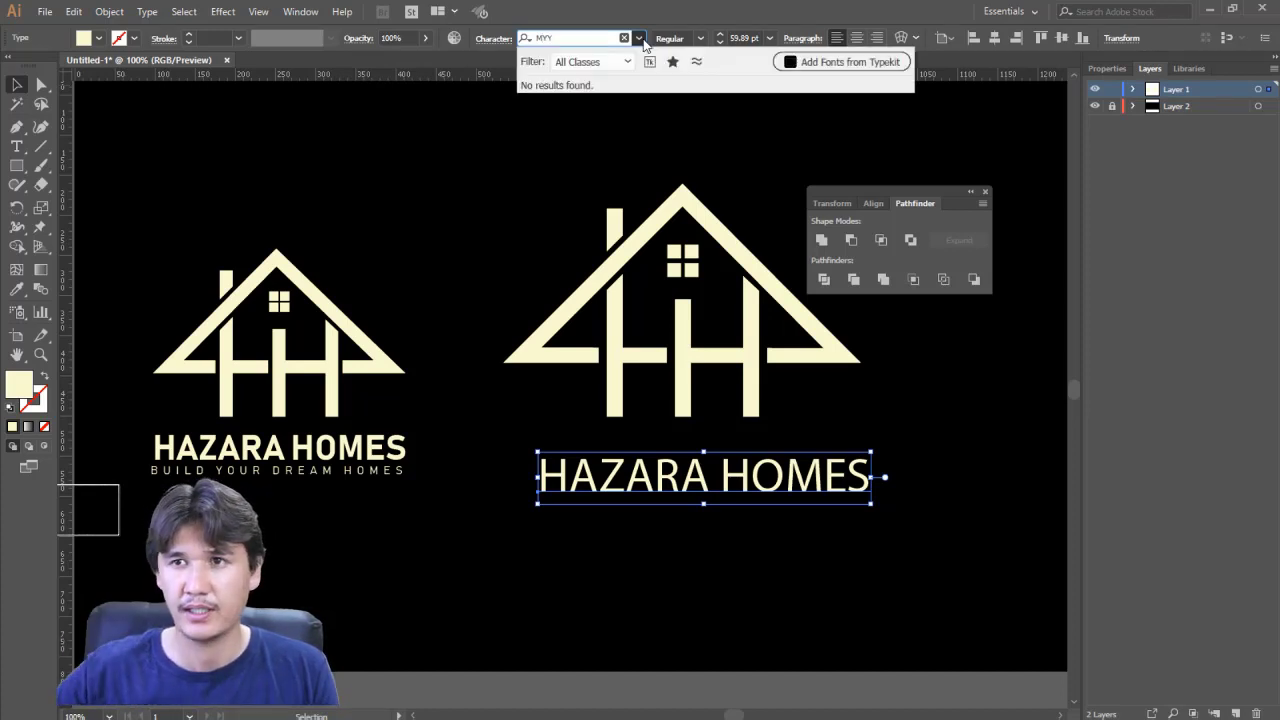
{"action": "key", "text": "BackSpace"}
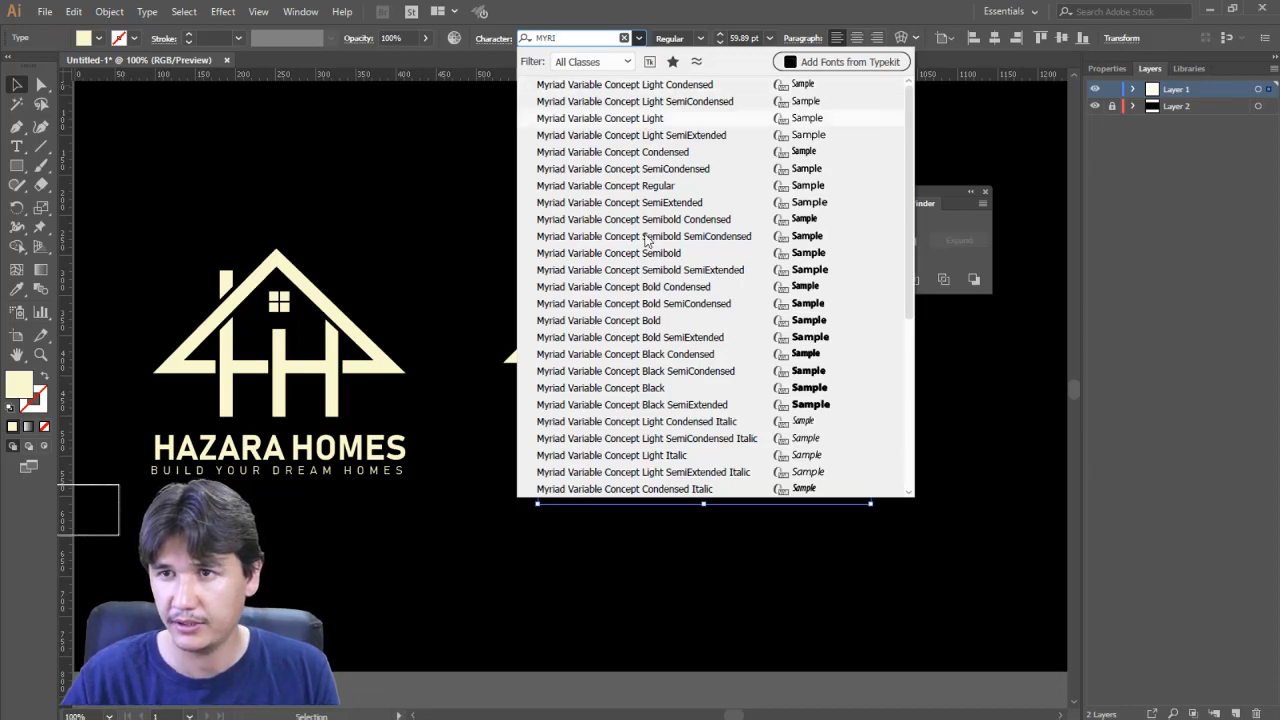
{"action": "left_click", "coordinate": [648, 320]}
Move the wordmark under the logo, enlarge it to about 60.35 pt, and Alt-drag a copy just below
{"action": "left_click_drag", "start_coordinate": [858, 490], "coordinate": [760, 468]}
{"action": "left_click_drag", "start_coordinate": [858, 488], "coordinate": [862, 487]}
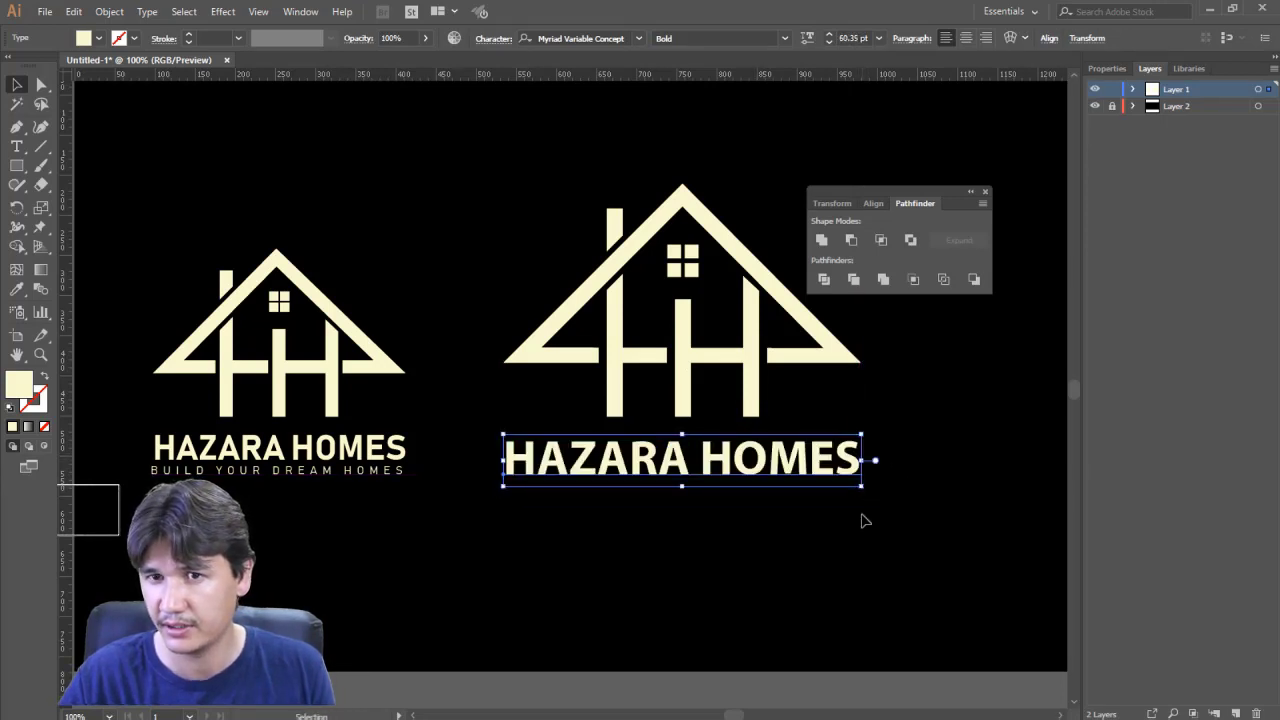
{"action": "left_click", "coordinate": [865, 520]}
{"action": "left_click_drag", "start_coordinate": [686, 466], "coordinate": [690, 502]}
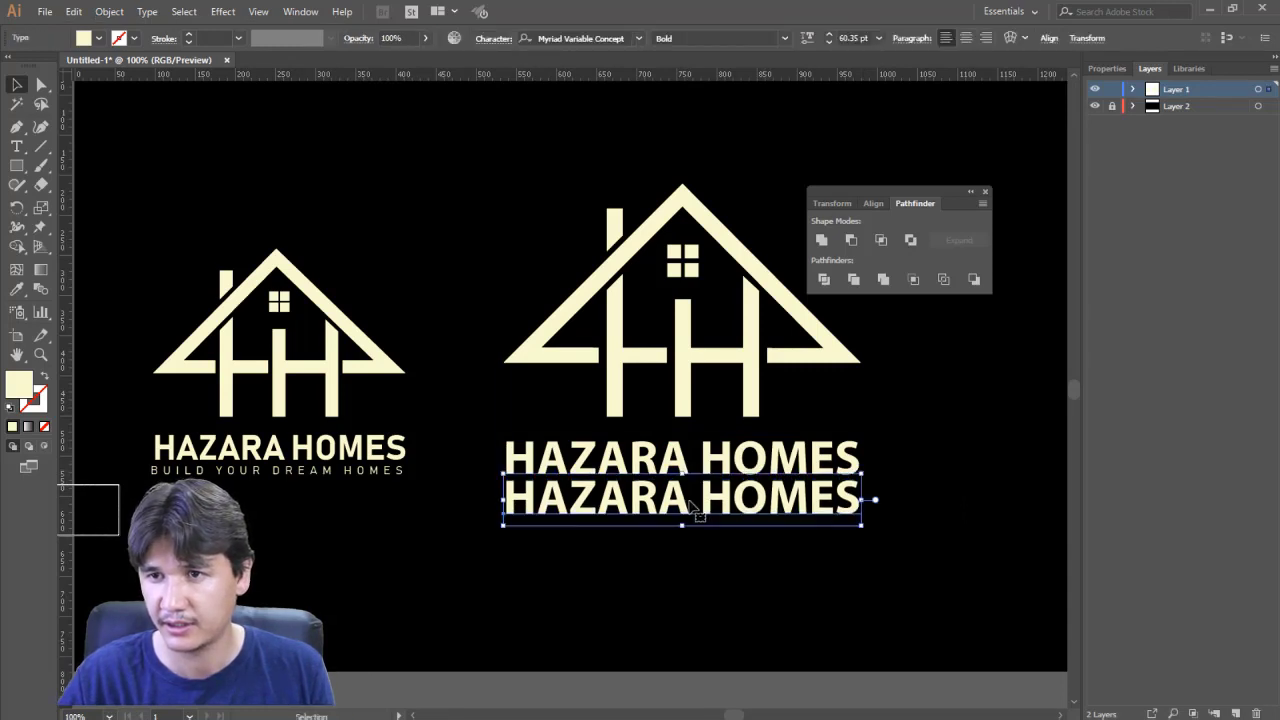
Replace the duplicate line's text with 'BUILD YOUR DREAM HOMES'
{"action": "double_click", "coordinate": [690, 505]}
{"action": "key", "text": "ctrl+a"}
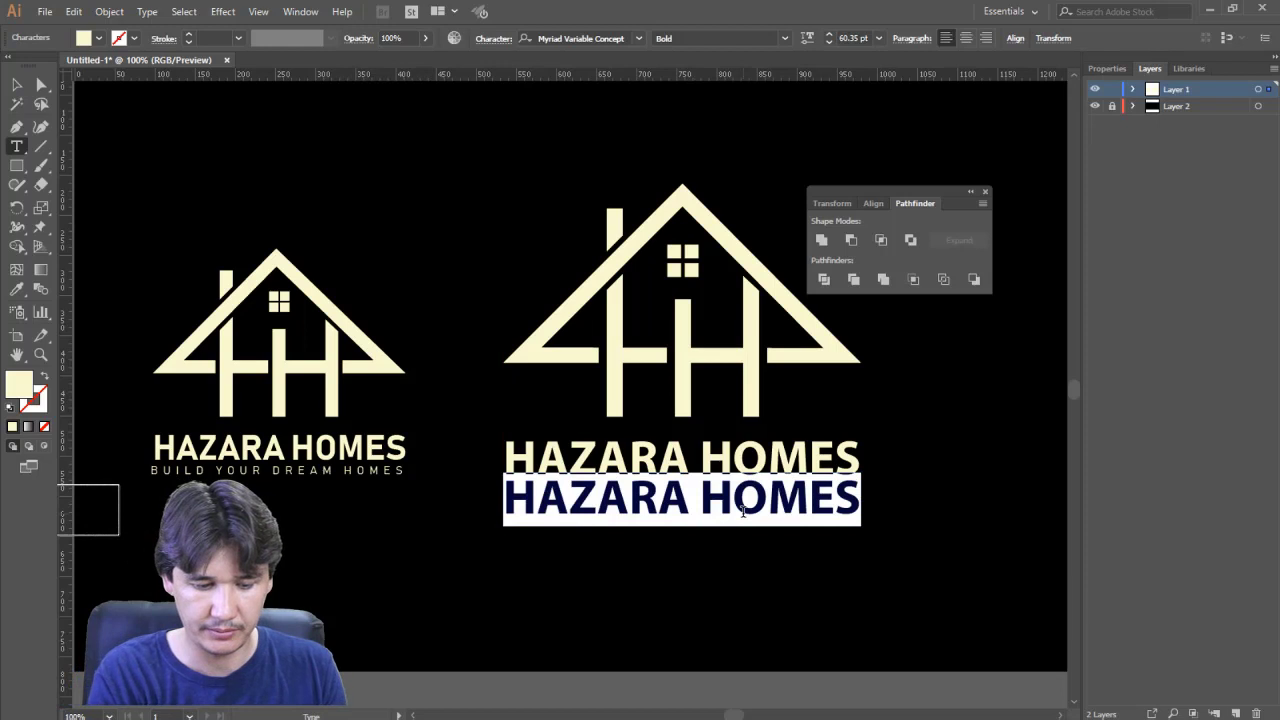
{"action": "type", "text": "BUILD"}
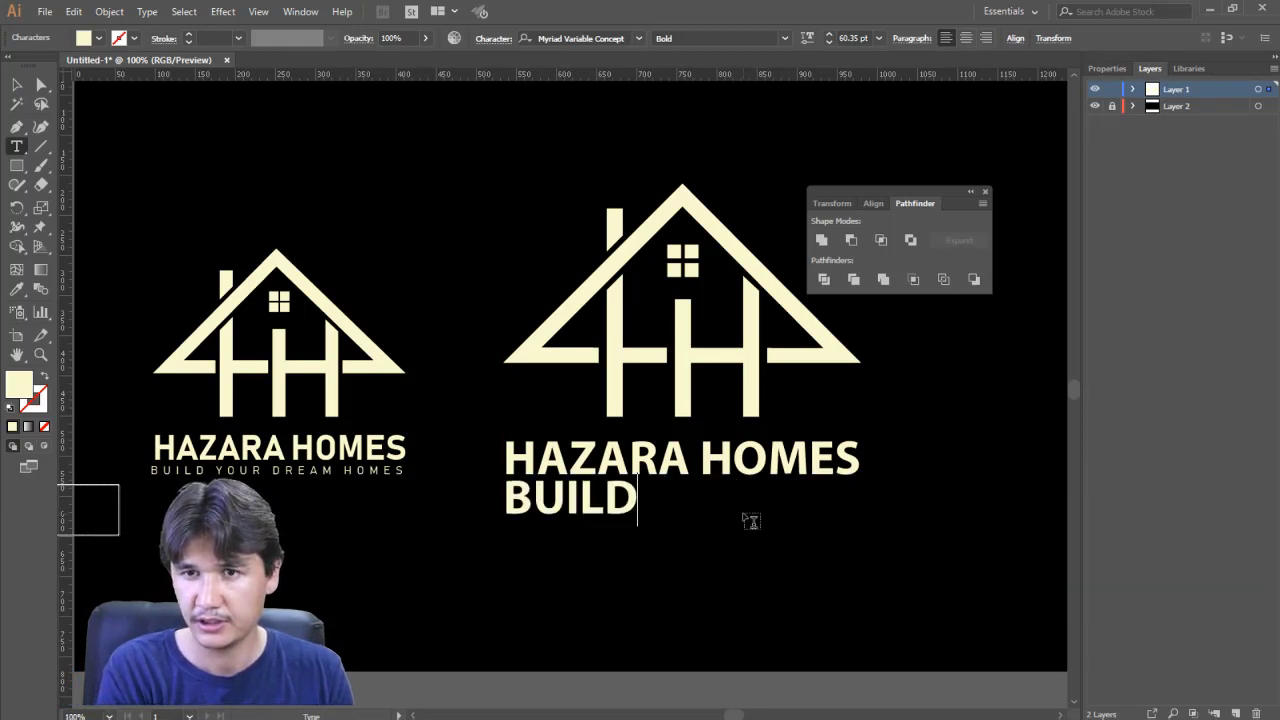
{"action": "type", "text": " YOUR DREAM"}
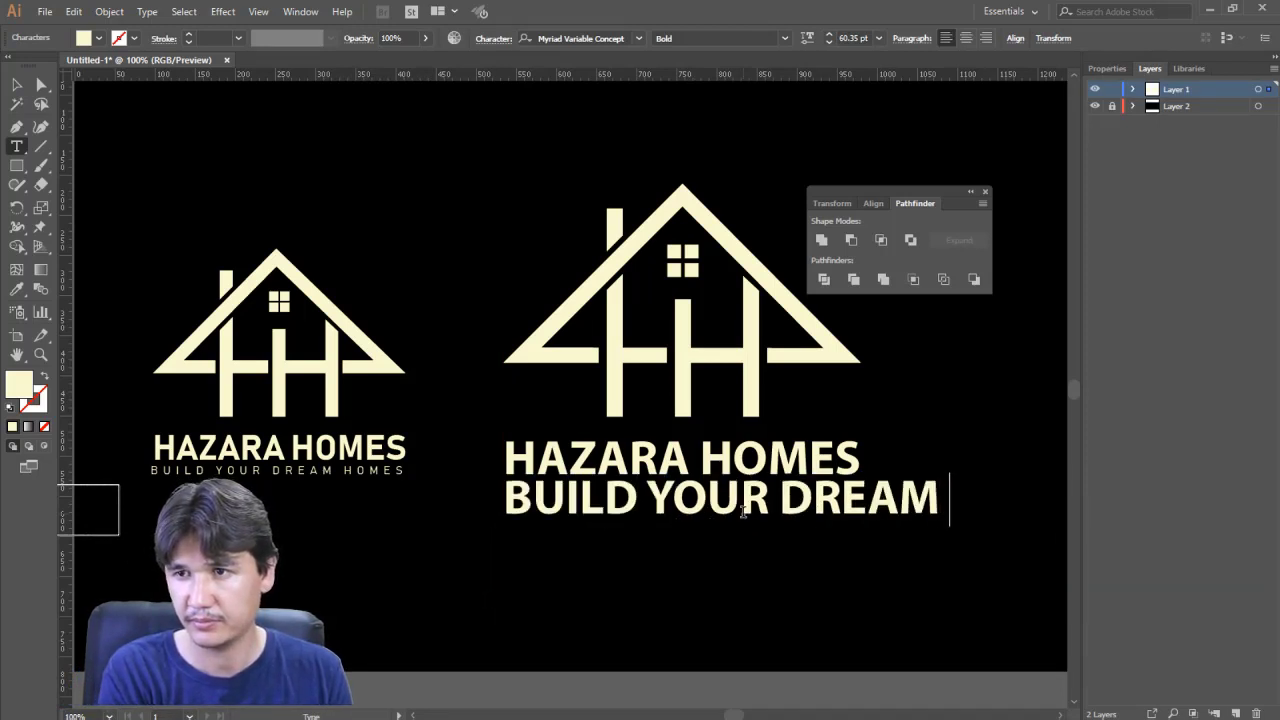
{"action": "type", "text": " HOMES"}
{"action": "key", "text": "Escape"}
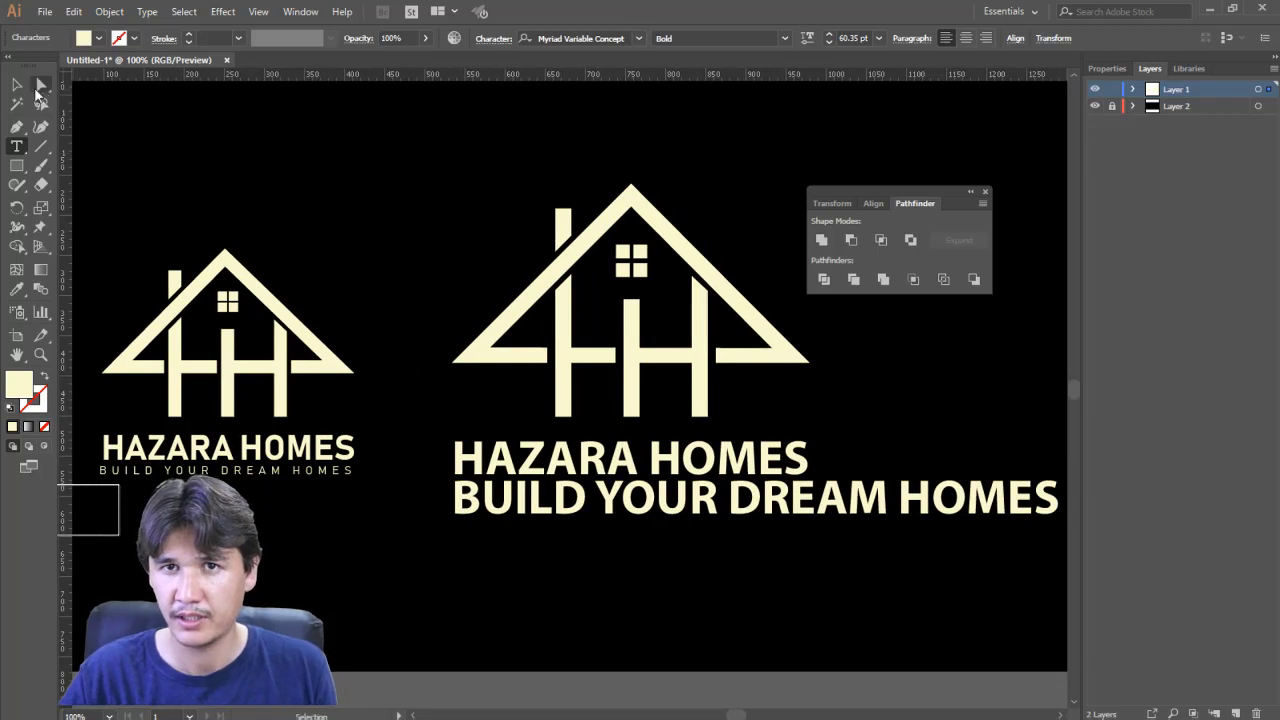
Make the tagline Light weight and shrink it to about 23.26 pt
{"action": "left_click", "coordinate": [24, 86]}
{"action": "left_click", "coordinate": [783, 38]}
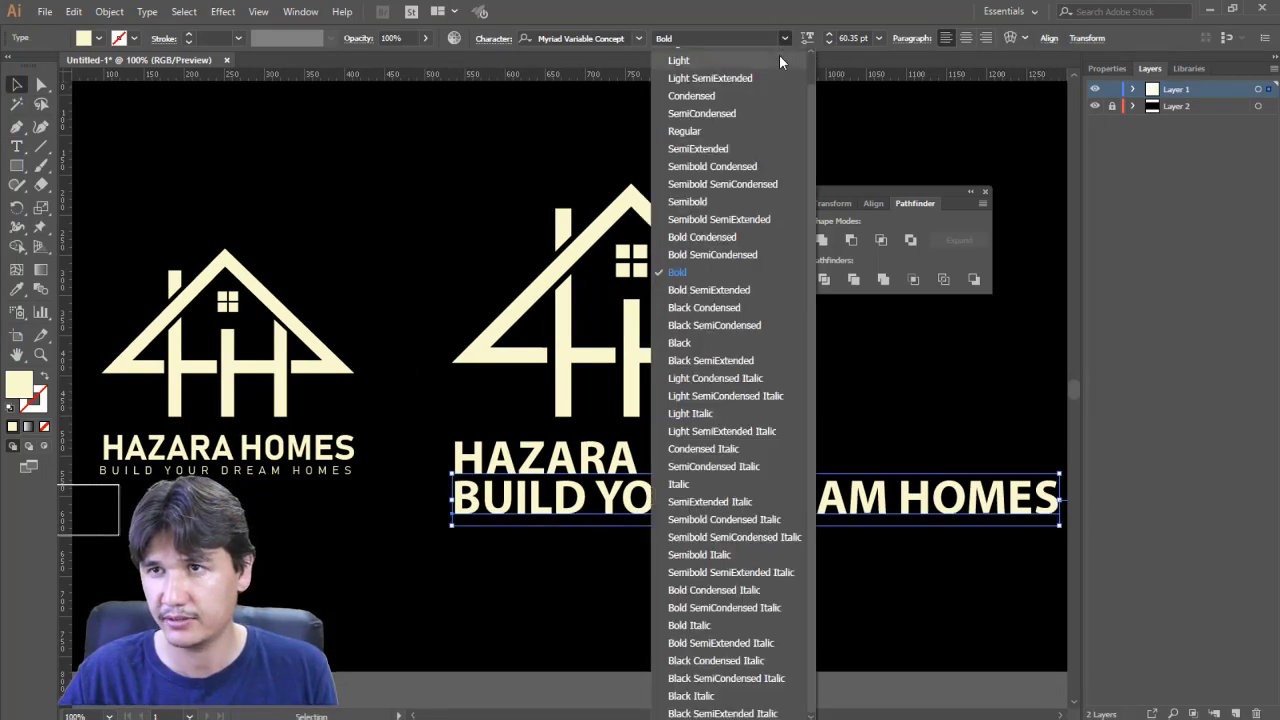
{"action": "left_click", "coordinate": [779, 62]}
{"action": "left_click_drag", "start_coordinate": [1000, 530], "coordinate": [798, 495]}
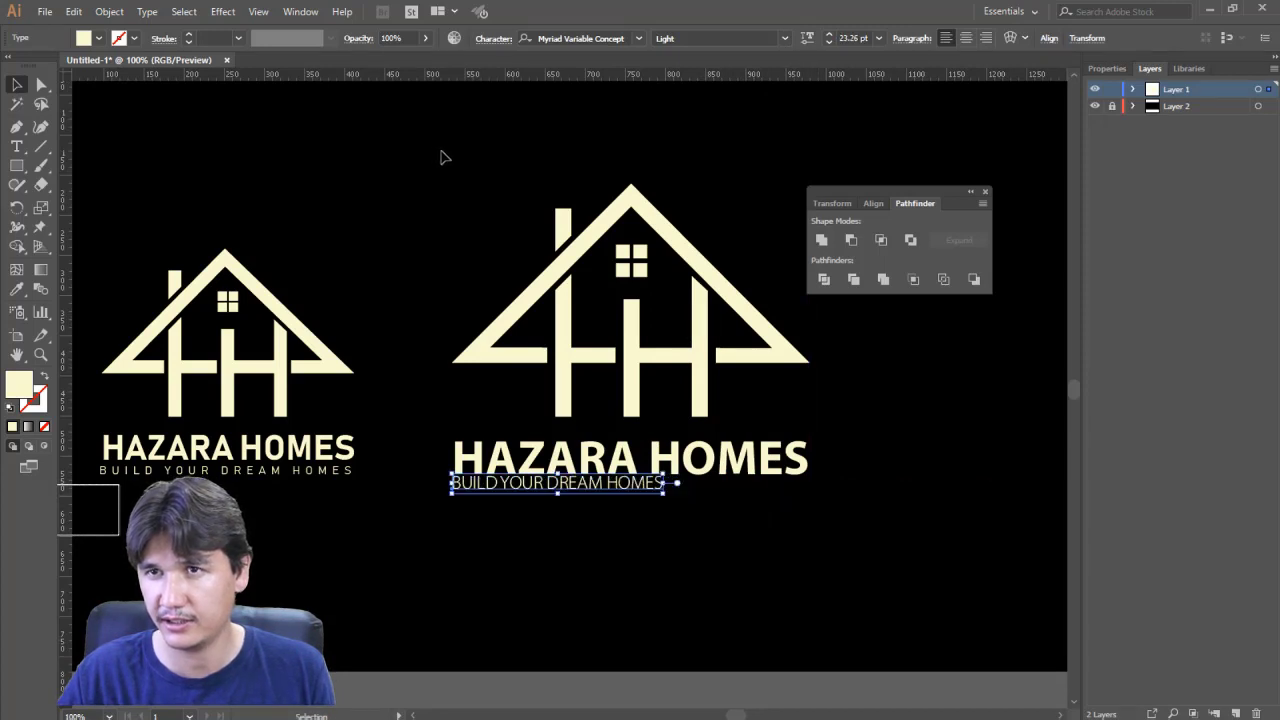
Raise the tagline's tracking from 200 to a wide custom value and scale it to 22.52 pt
{"action": "left_click", "coordinate": [491, 39]}
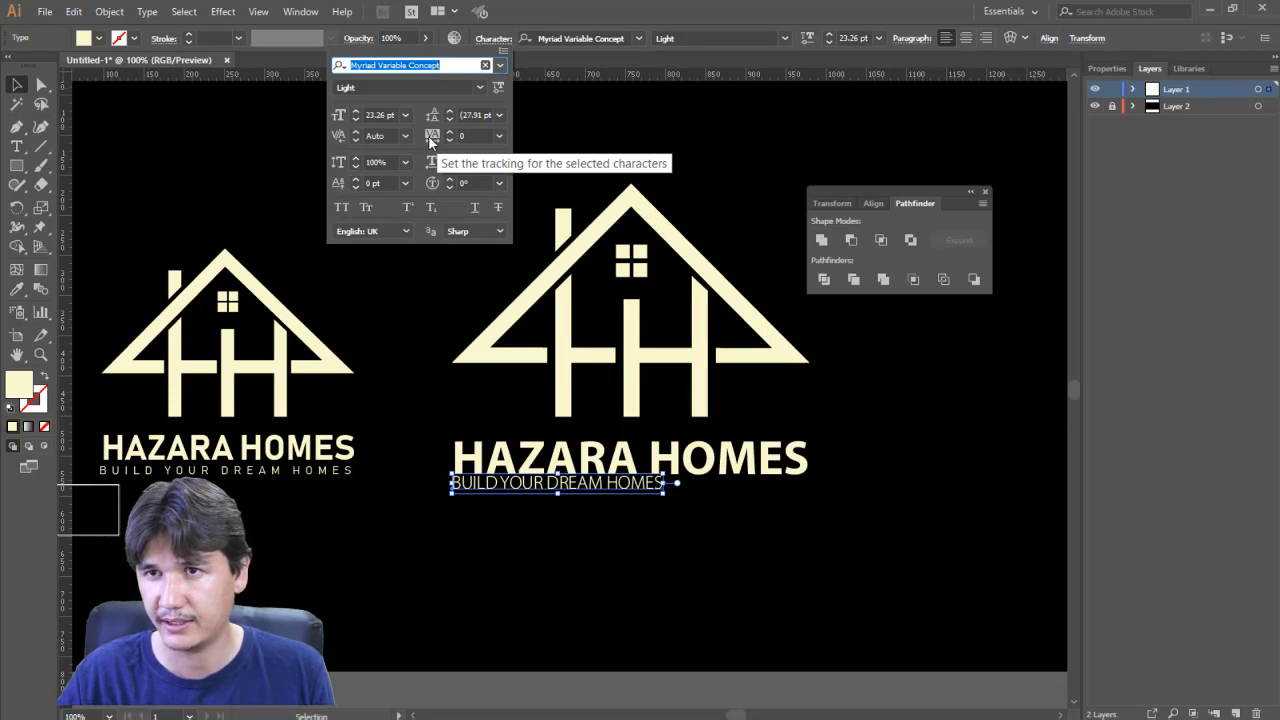
{"action": "left_click", "coordinate": [499, 135]}
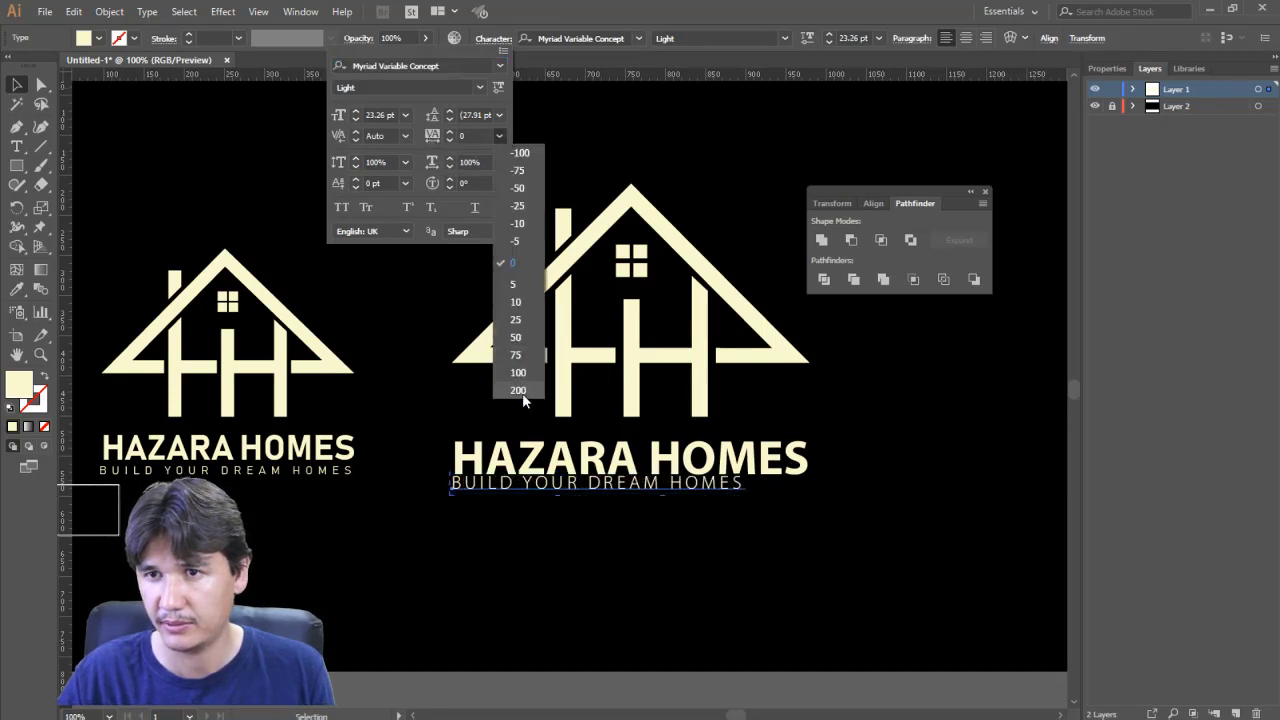
{"action": "left_click", "coordinate": [522, 393]}
{"action": "left_click", "coordinate": [470, 135]}
{"action": "type", "text": "0"}
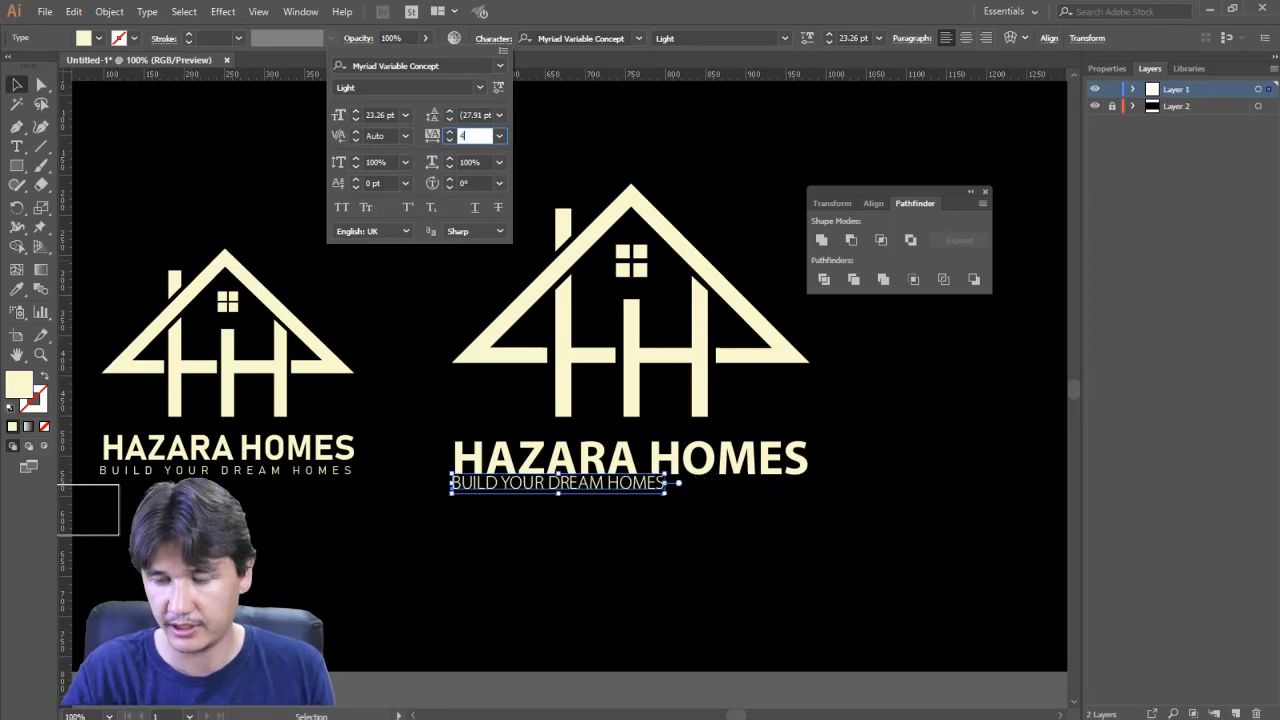
{"action": "type", "text": "00"}
{"action": "key", "text": "Return"}
{"action": "left_click_drag", "start_coordinate": [830, 500], "coordinate": [817, 489]}
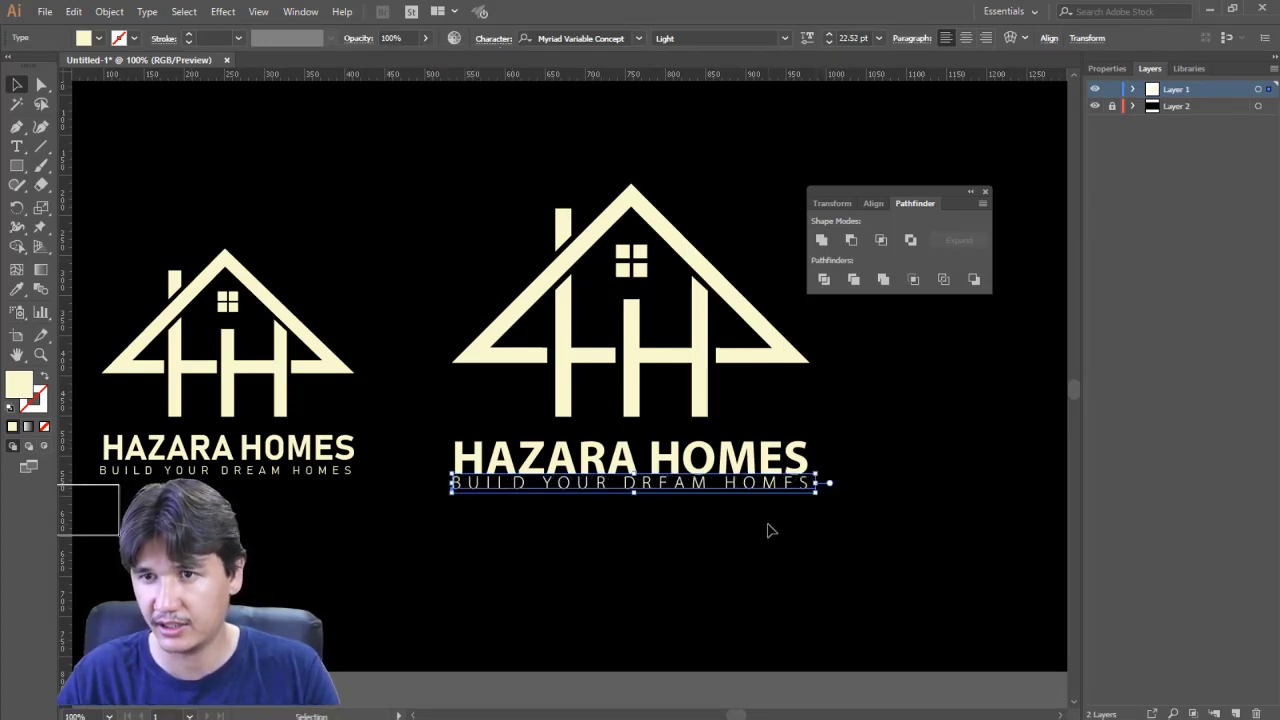
{"action": "left_click", "coordinate": [760, 546]}
Scale down the house logo, wordmark and tagline together and move them right on the artboard
{"action": "key", "text": "z"}
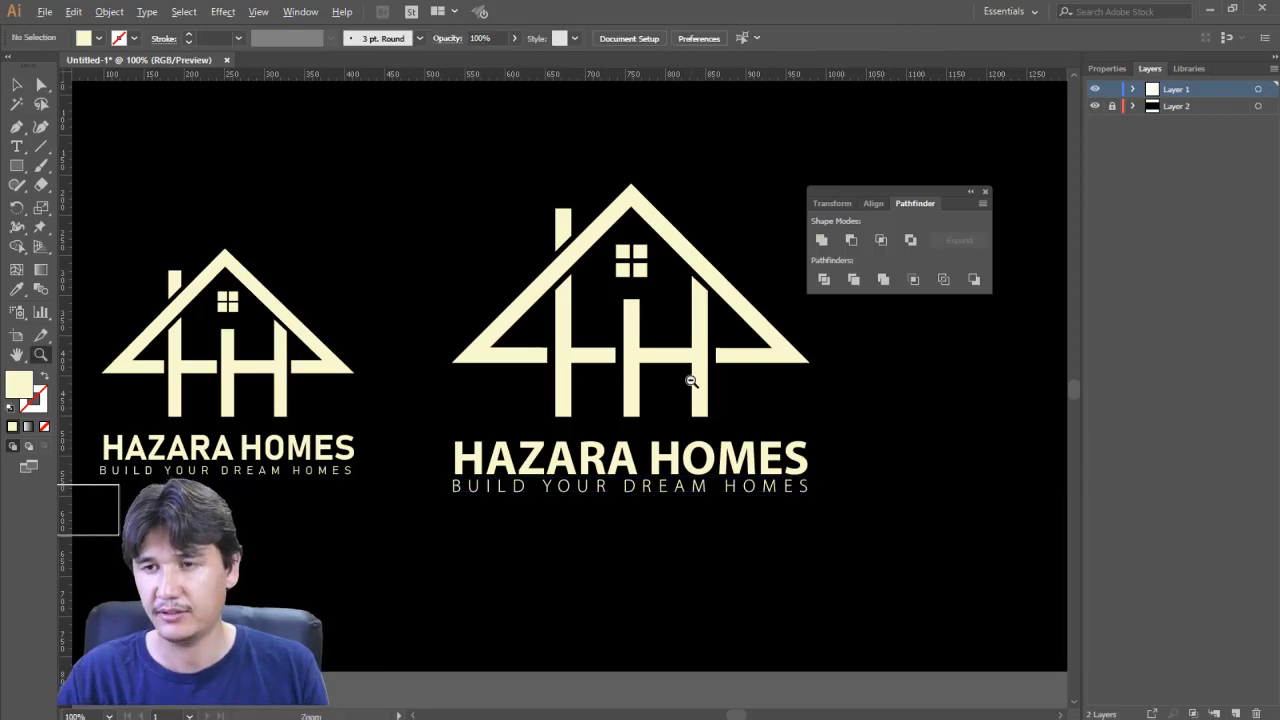
{"action": "left_click", "coordinate": [690, 380], "text": "alt"}
{"action": "left_click", "coordinate": [690, 380], "text": "alt"}
{"action": "left_click", "coordinate": [10, 85]}
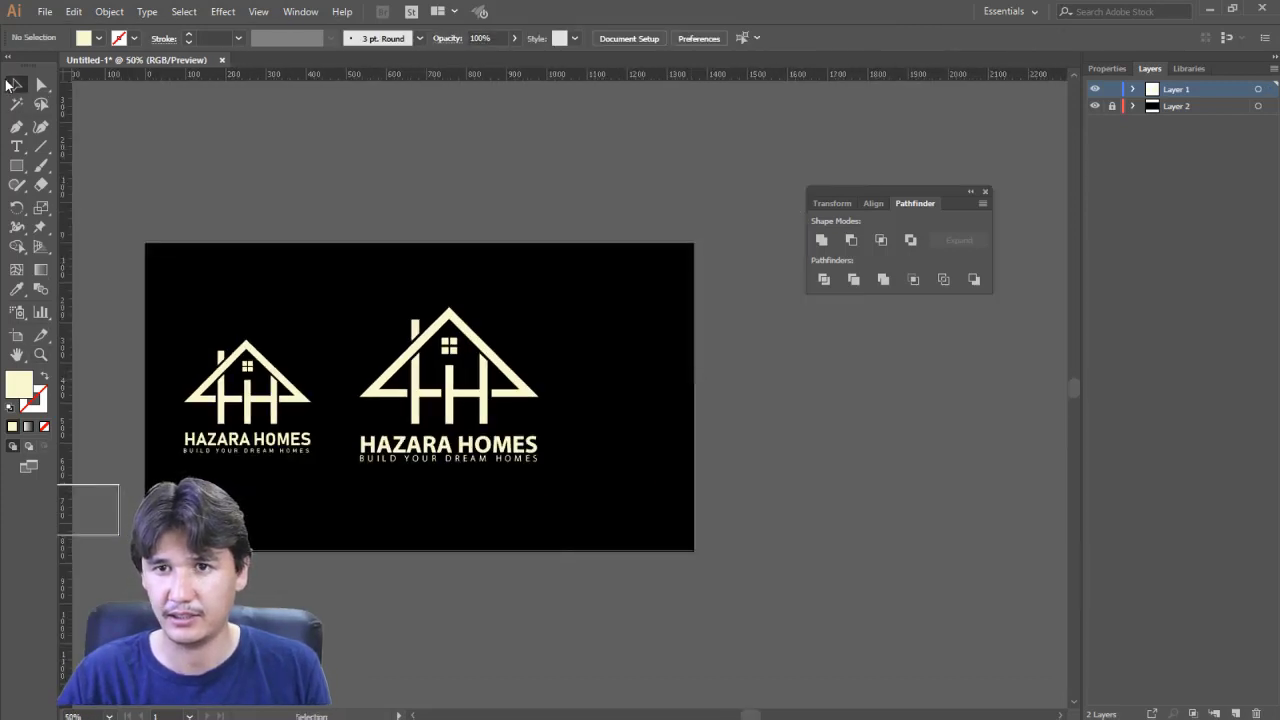
{"action": "left_click_drag", "start_coordinate": [398, 309], "coordinate": [660, 545]}
{"action": "left_click_drag", "start_coordinate": [548, 313], "coordinate": [523, 325]}
{"action": "left_click_drag", "start_coordinate": [486, 376], "coordinate": [568, 366]}
{"action": "left_click", "coordinate": [629, 440]}
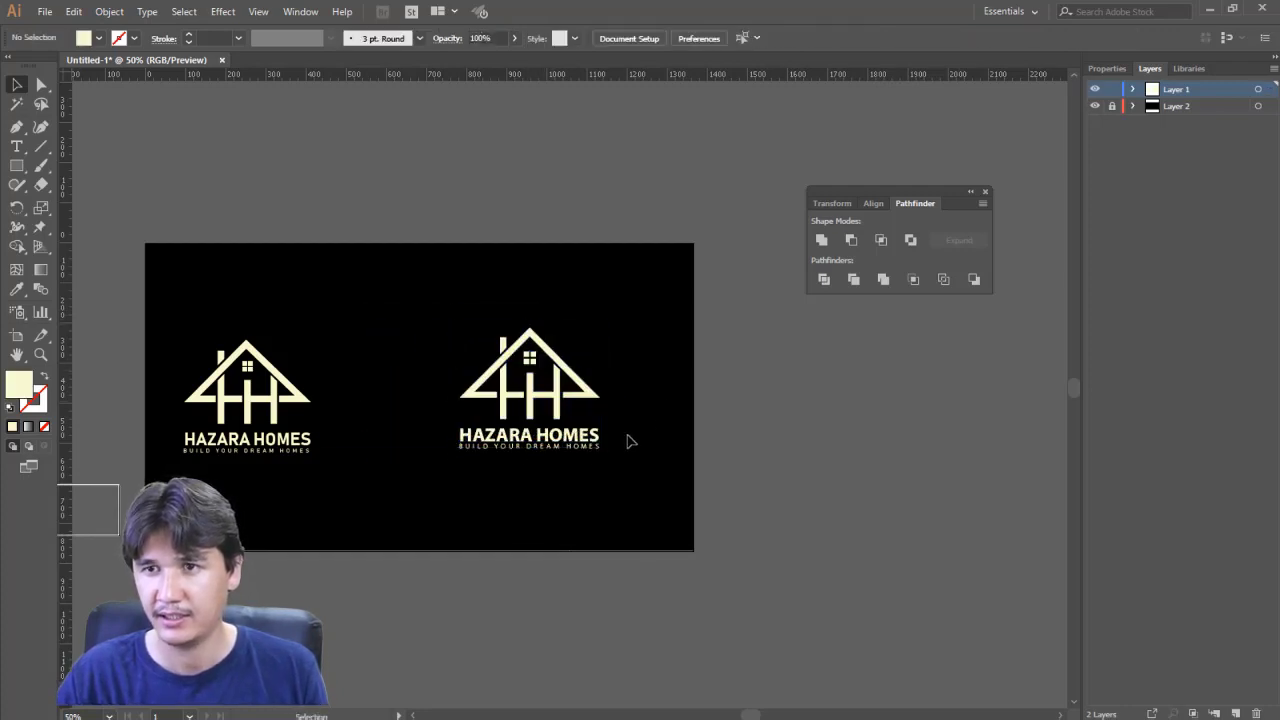
{"action": "key", "text": "z"}
{"action": "left_click_drag", "start_coordinate": [383, 263], "coordinate": [678, 515]}
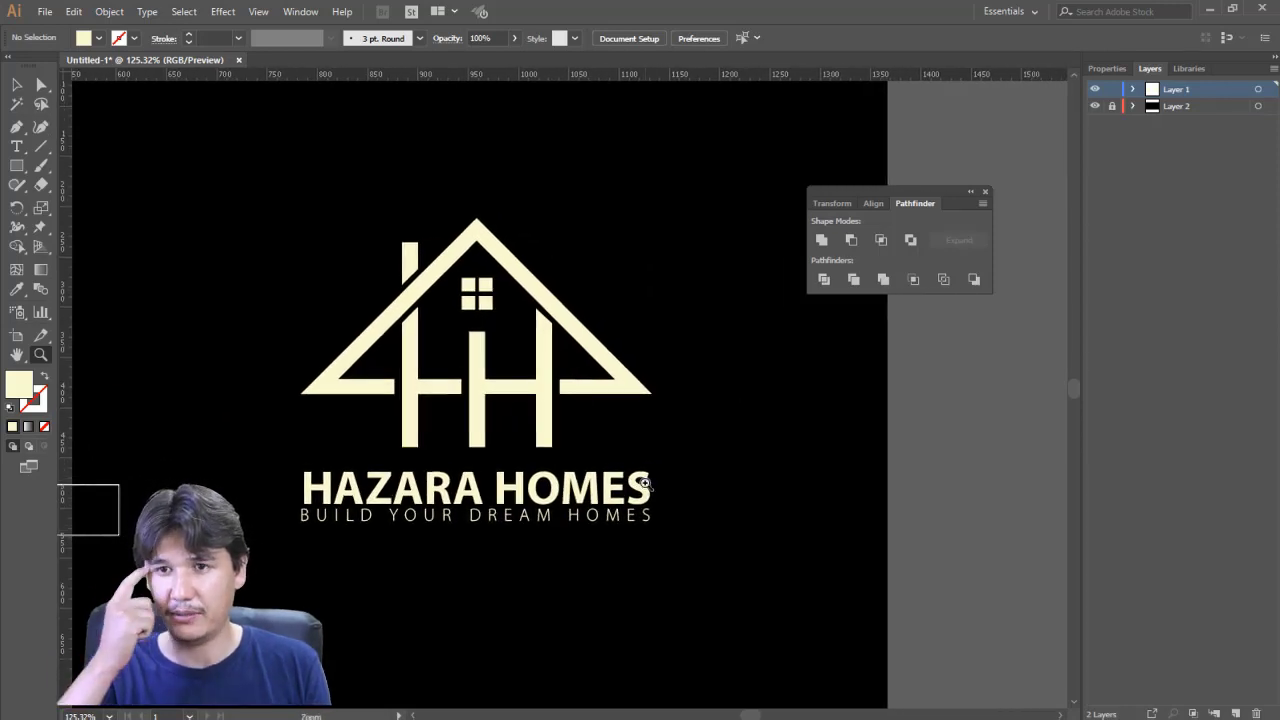